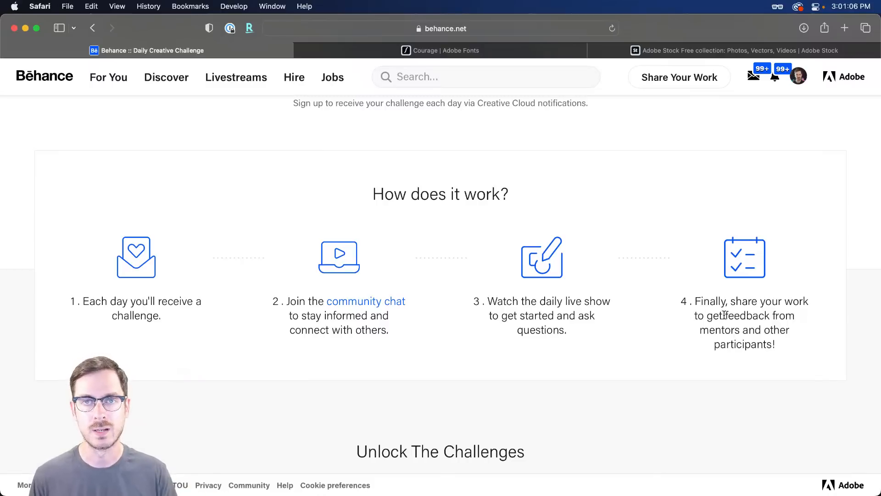
Step: Look through the daily challenge cards on the Behance challenge page, down to the September 23 search engine challenge
{"action": "scroll", "coordinate": [477, 260], "scroll_direction": "down", "scroll_amount": 10}
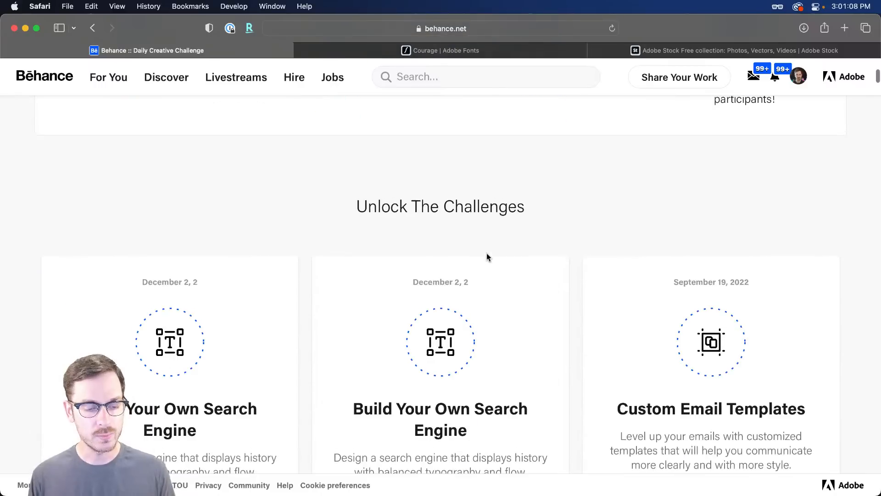
{"action": "scroll", "coordinate": [596, 198], "scroll_direction": "up", "scroll_amount": 2}
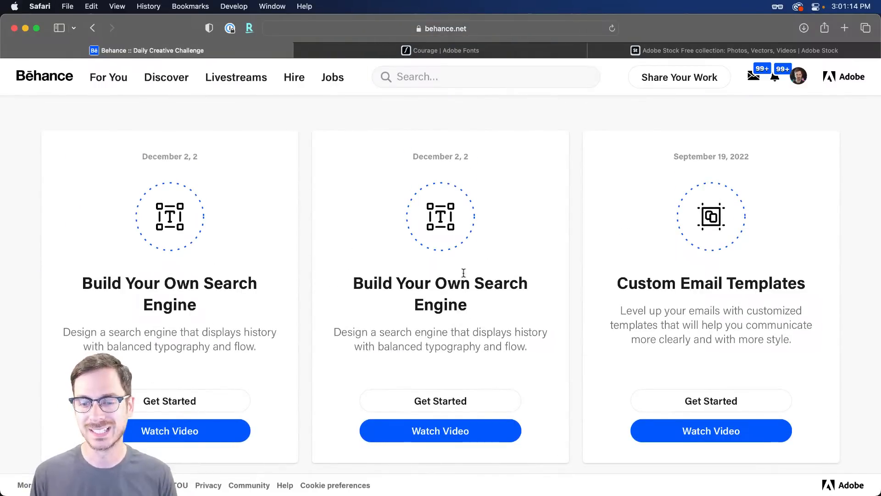
{"action": "scroll", "coordinate": [441, 278], "scroll_direction": "down", "scroll_amount": 3}
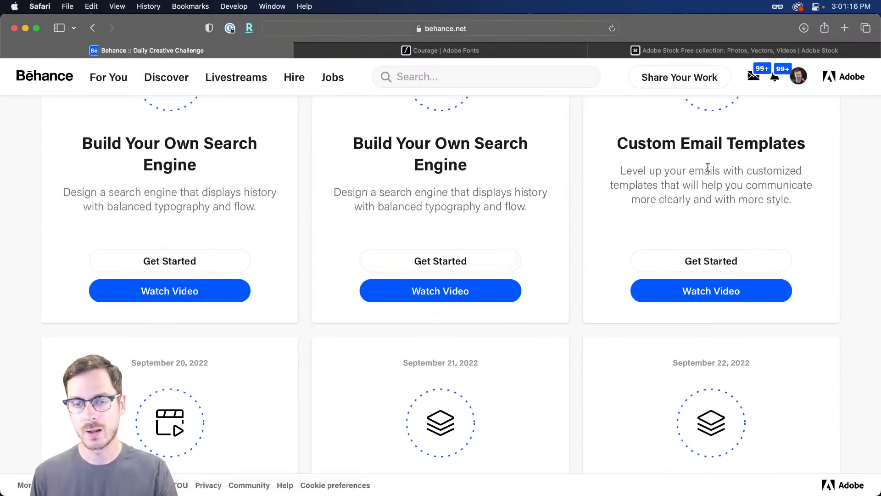
{"action": "scroll", "coordinate": [713, 173], "scroll_direction": "up", "scroll_amount": 1}
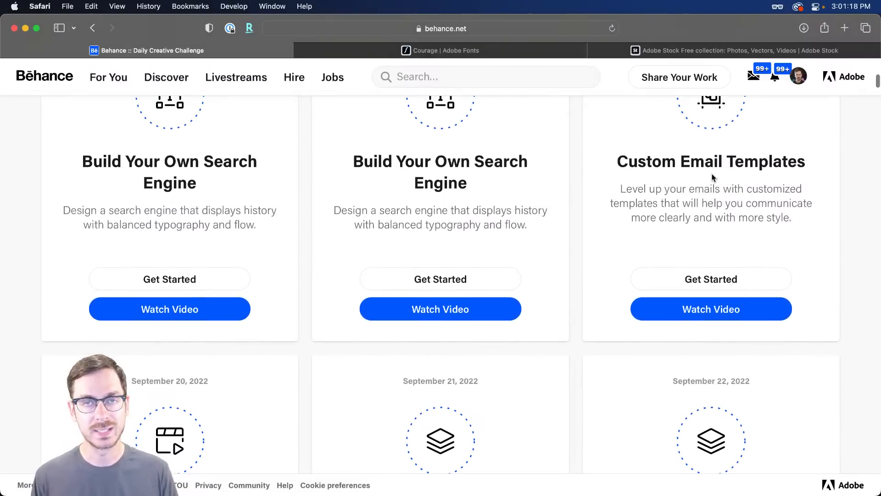
{"action": "scroll", "coordinate": [704, 178], "scroll_direction": "down", "scroll_amount": 5}
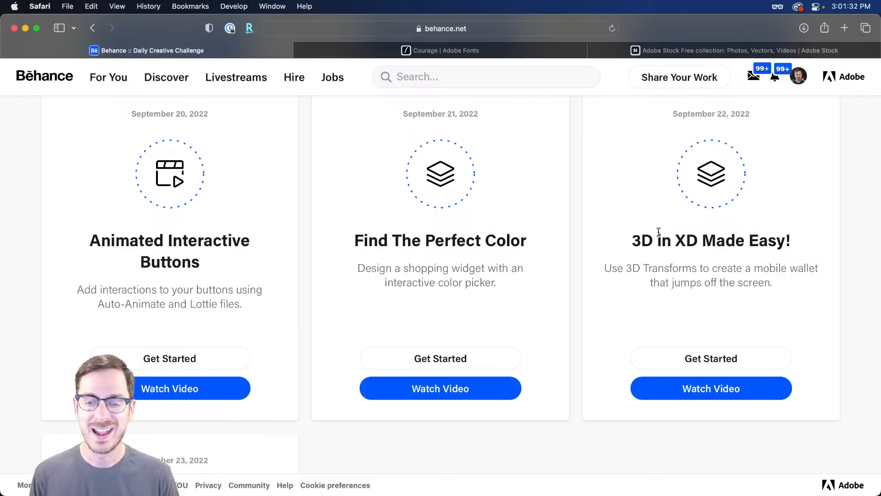
{"action": "scroll", "coordinate": [704, 233], "scroll_direction": "down", "scroll_amount": 3}
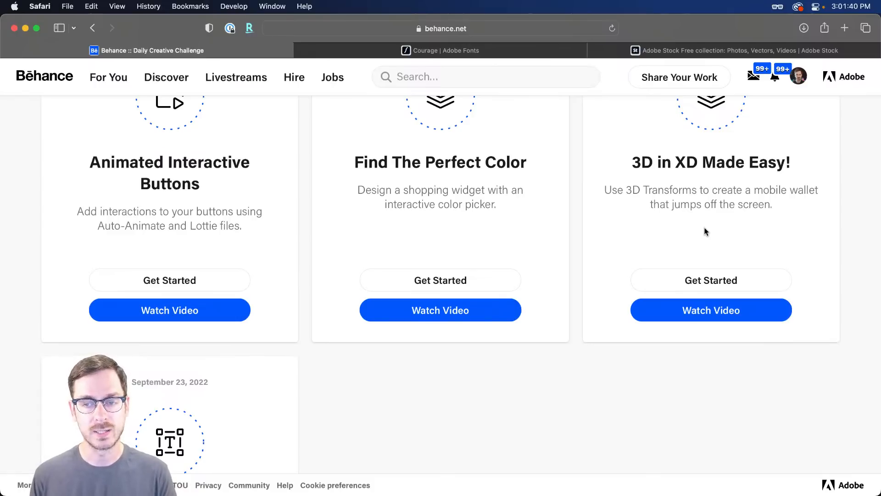
{"action": "scroll", "coordinate": [706, 231], "scroll_direction": "down", "scroll_amount": 10}
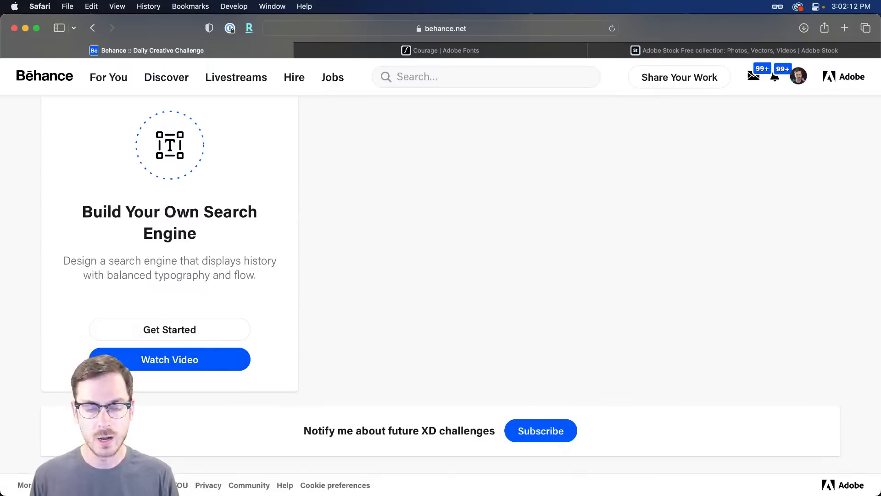
Step: Switch to Adobe XD and review the Challenge artboard's search engine brief and its two inspiration designs
{"action": "key", "text": "super+Tab"}
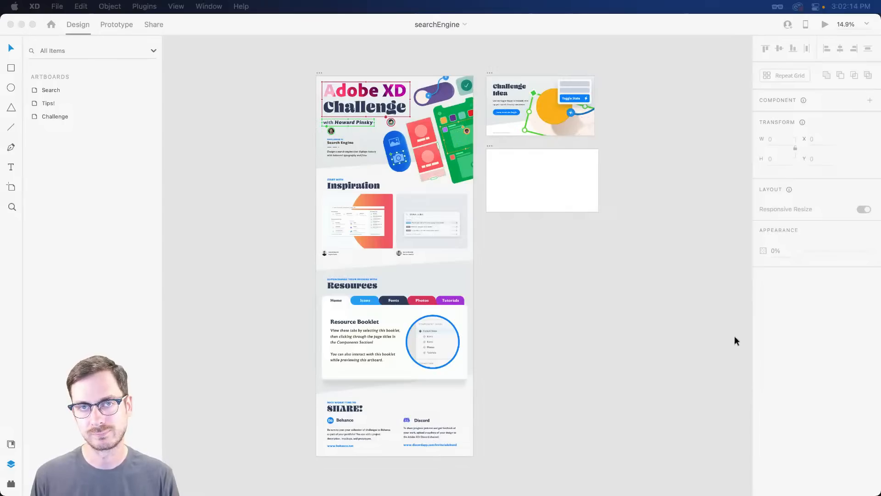
{"action": "scroll", "coordinate": [689, 294], "scroll_direction": "up", "scroll_amount": 1}
{"action": "left_click", "coordinate": [688, 292]}
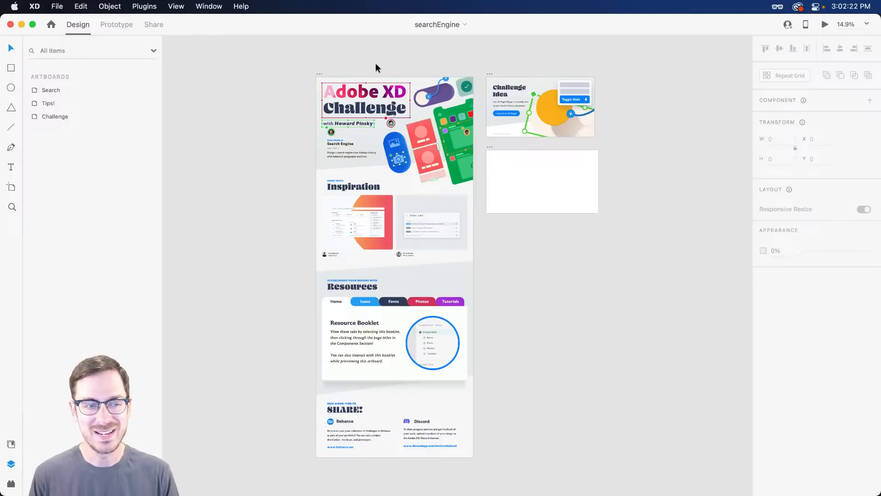
{"action": "scroll", "coordinate": [361, 93], "scroll_direction": "up", "scroll_amount": 5}
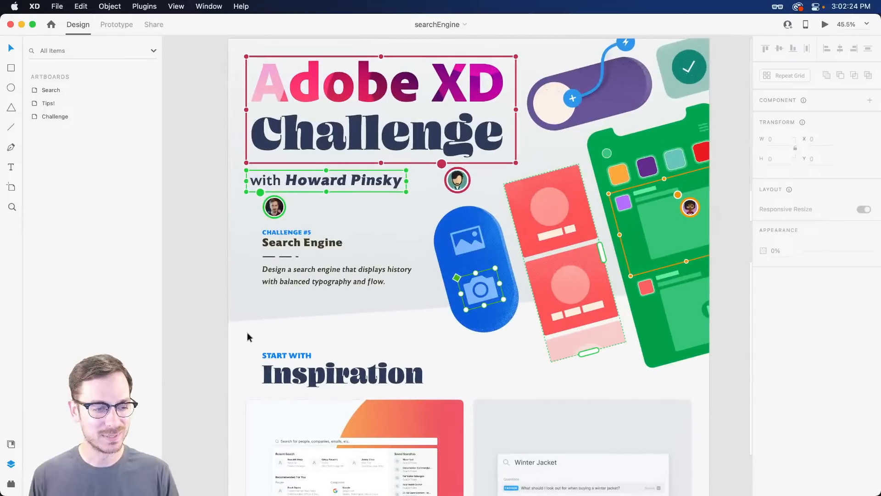
{"action": "scroll", "coordinate": [292, 236], "scroll_direction": "up", "scroll_amount": 2}
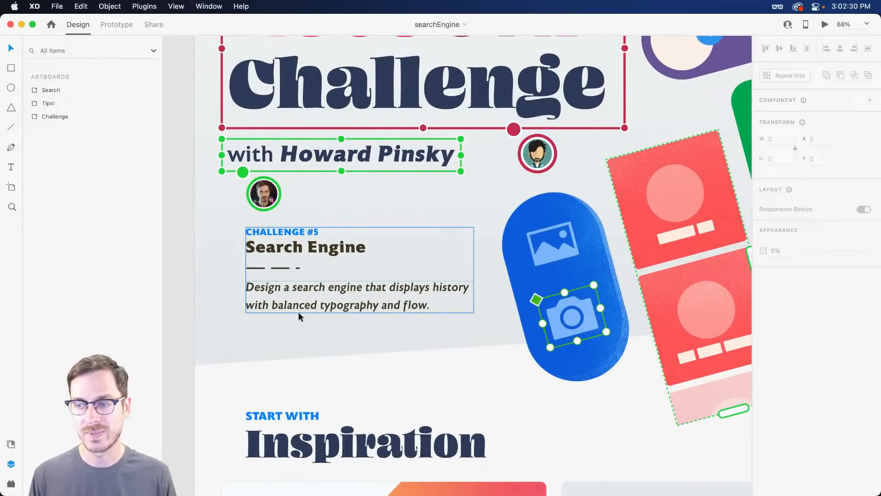
{"action": "scroll", "coordinate": [374, 282], "scroll_direction": "down", "scroll_amount": 10}
{"action": "key", "text": "z"}
{"action": "key", "text": "v"}
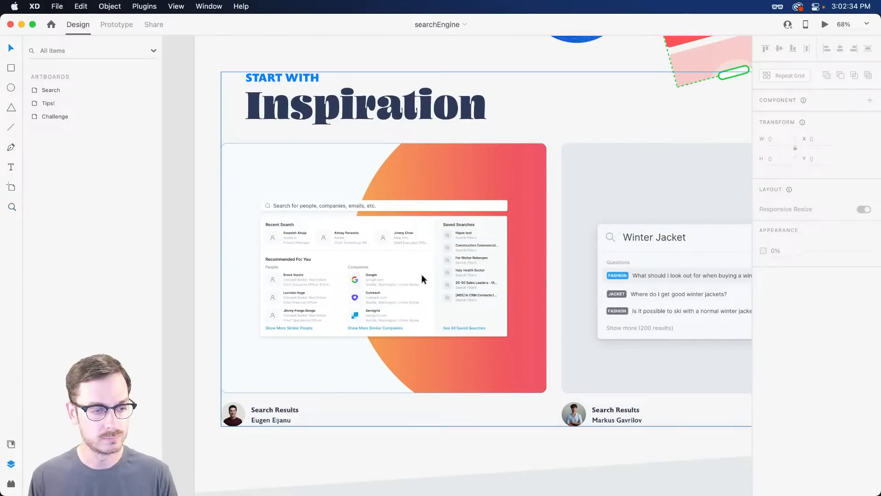
{"action": "scroll", "coordinate": [422, 280], "scroll_direction": "right", "scroll_amount": 5}
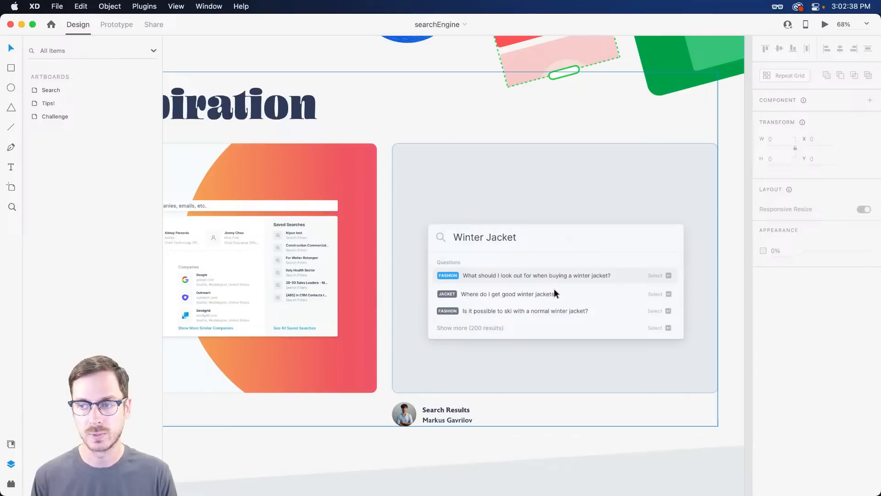
Step: Examine the toggle trigger idea on the Tips! artboard, view it in the desktop preview, and close the preview
{"action": "scroll", "coordinate": [554, 289], "scroll_direction": "right", "scroll_amount": 5}
{"action": "scroll", "coordinate": [550, 285], "scroll_direction": "up", "scroll_amount": 10}
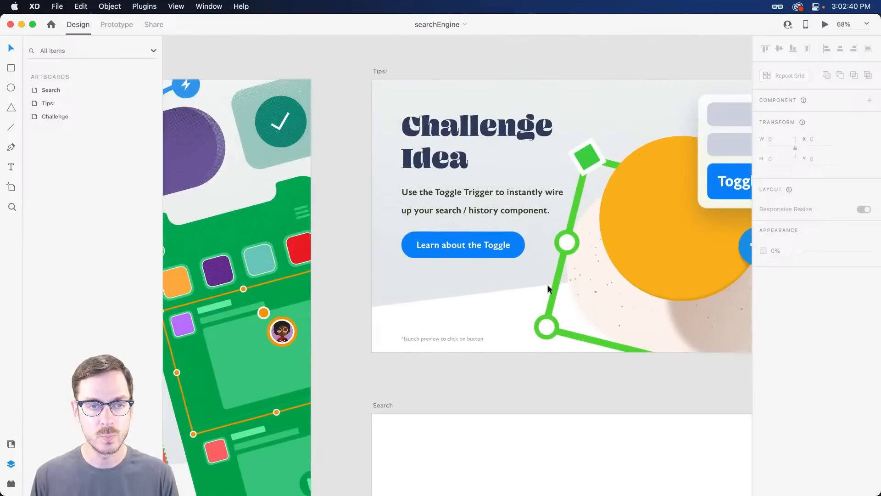
{"action": "scroll", "coordinate": [547, 284], "scroll_direction": "right", "scroll_amount": 5}
{"action": "left_click", "coordinate": [422, 196]}
{"action": "left_click", "coordinate": [421, 196]}
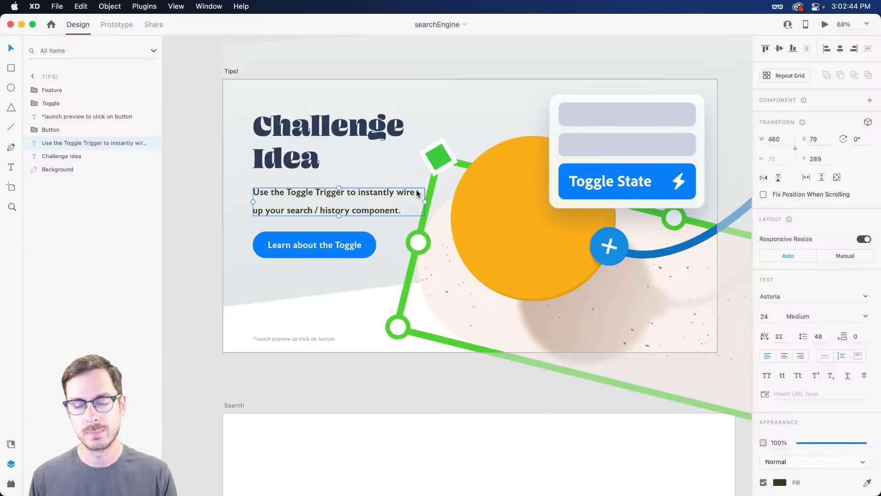
{"action": "left_click", "coordinate": [825, 24]}
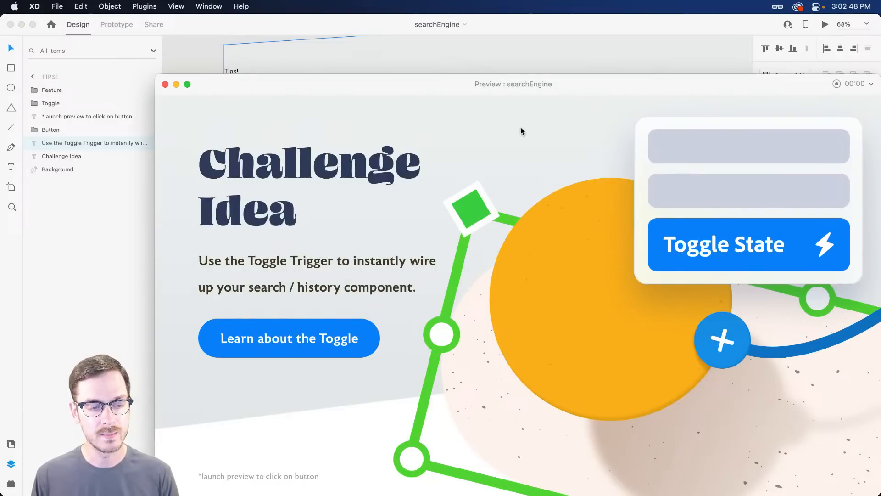
{"action": "left_click_drag", "start_coordinate": [508, 83], "coordinate": [461, 33]}
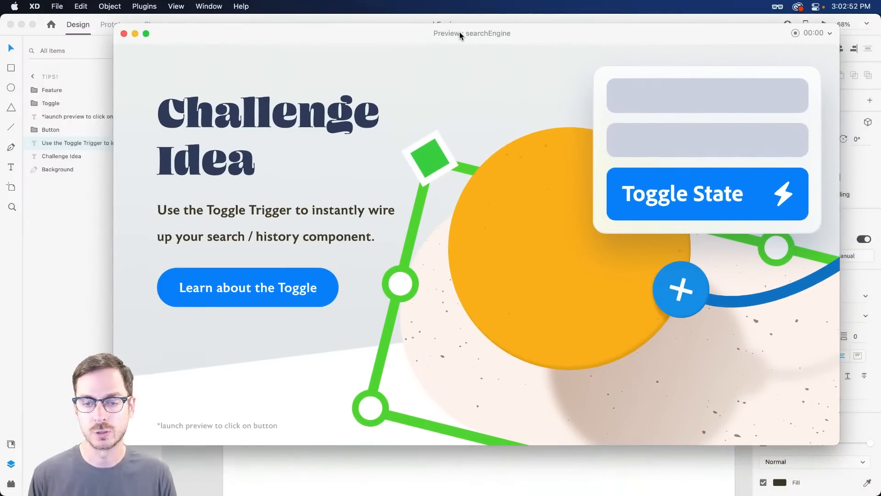
{"action": "key", "text": "super+w"}
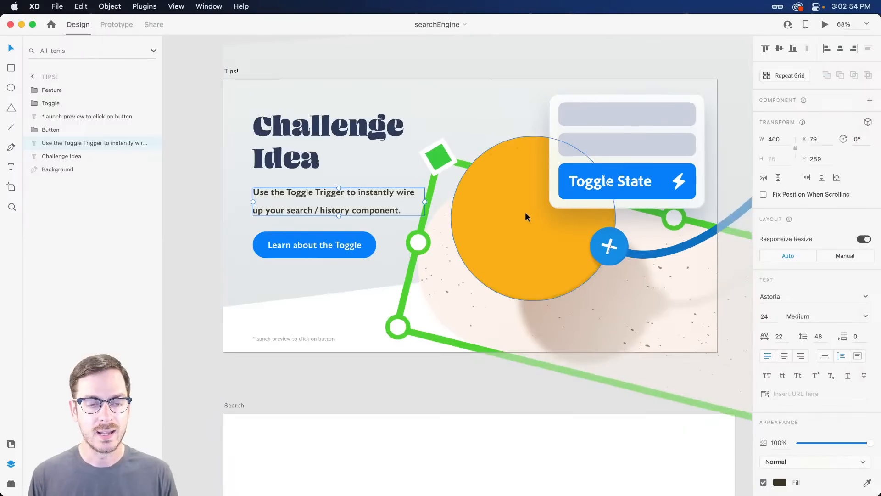
Step: Fill the empty Search artboard with the pale blue-grey colour #EFF2F7
{"action": "scroll", "coordinate": [527, 213], "scroll_direction": "down", "scroll_amount": 6}
{"action": "left_click", "coordinate": [473, 144]}
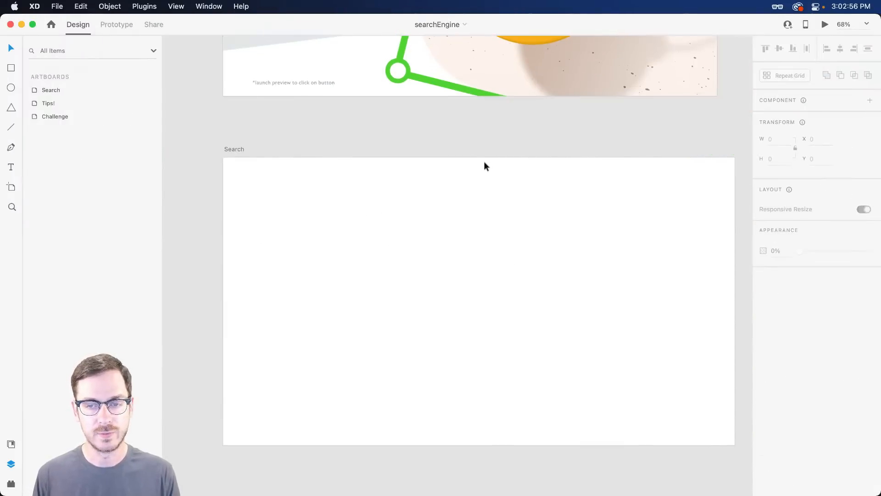
{"action": "scroll", "coordinate": [536, 244], "scroll_direction": "up", "scroll_amount": 2}
{"action": "left_click_drag", "start_coordinate": [534, 248], "coordinate": [507, 211]}
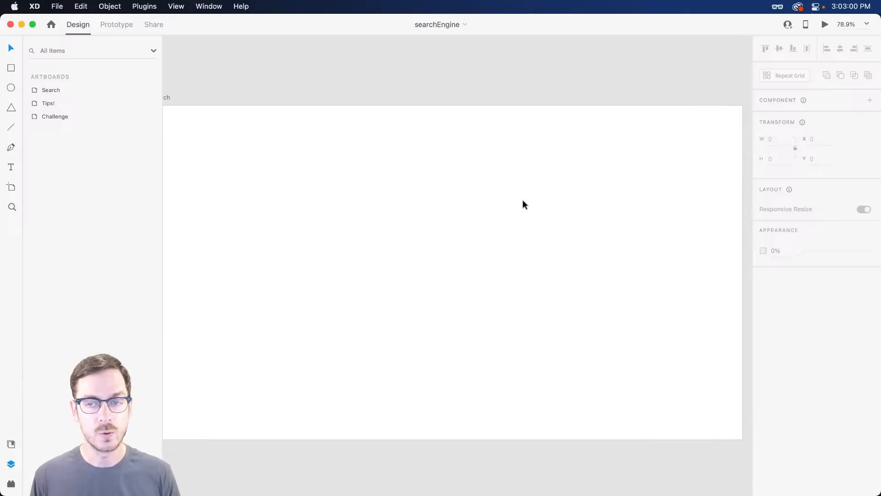
{"action": "scroll", "coordinate": [523, 202], "scroll_direction": "down", "scroll_amount": 2}
{"action": "left_click_drag", "start_coordinate": [524, 203], "coordinate": [528, 161]}
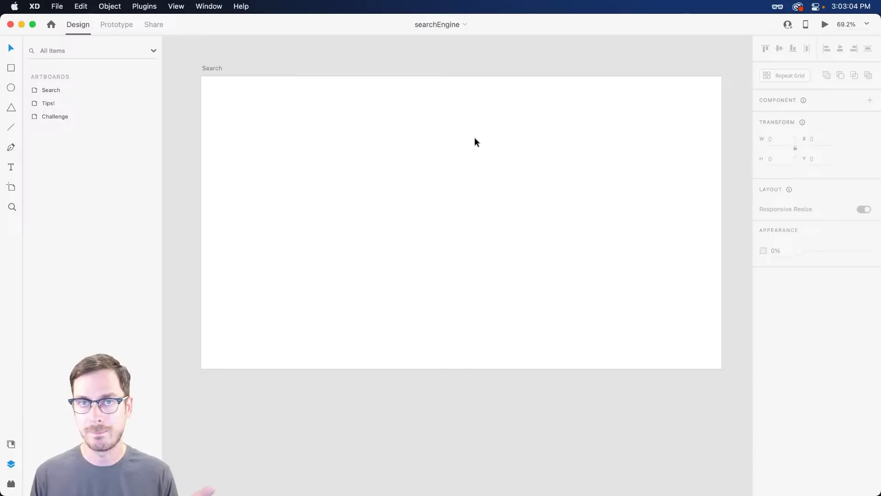
{"action": "left_click", "coordinate": [474, 139]}
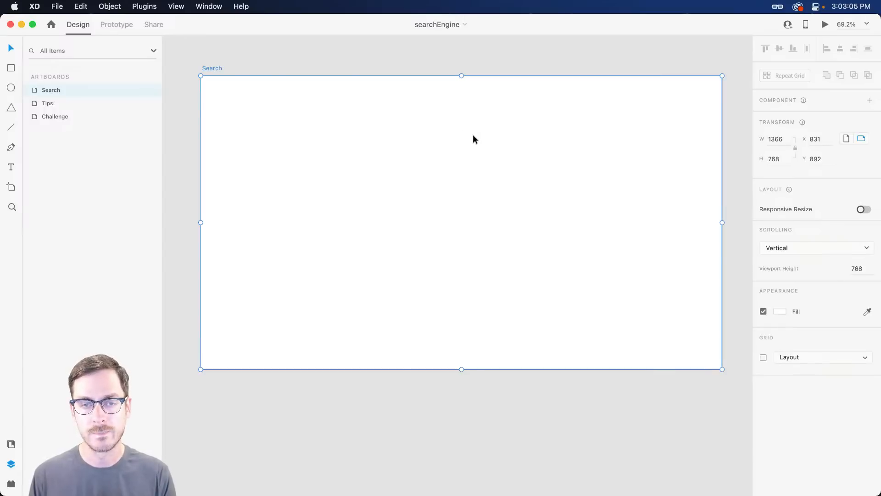
{"action": "left_click", "coordinate": [779, 312]}
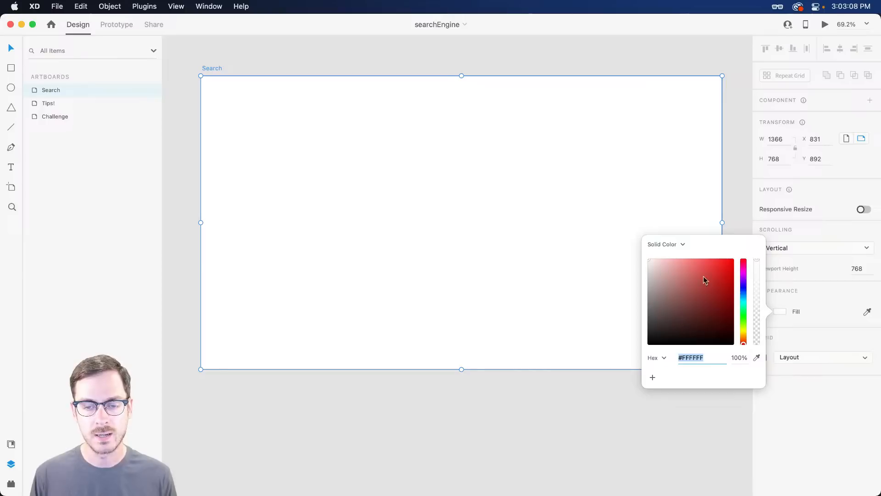
{"action": "left_click", "coordinate": [744, 295]}
{"action": "left_click", "coordinate": [651, 263]}
{"action": "left_click", "coordinate": [650, 263]}
{"action": "left_click_drag", "start_coordinate": [647, 259], "coordinate": [651, 261]}
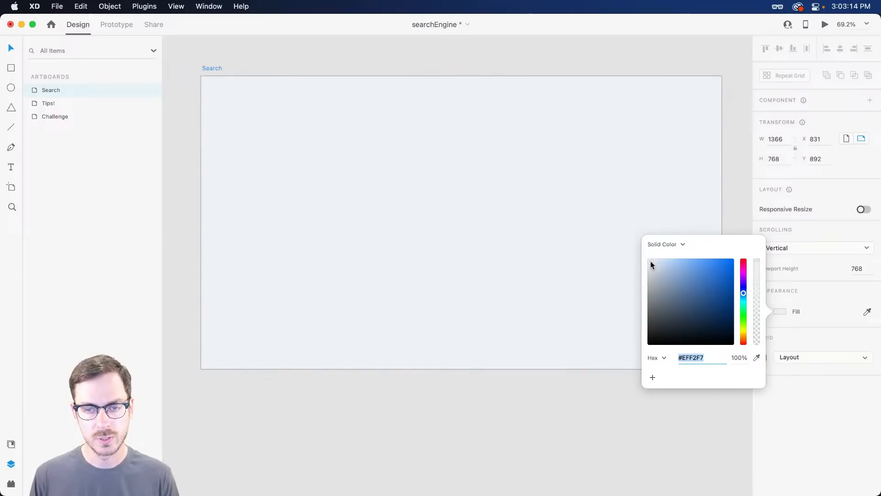
{"action": "left_click", "coordinate": [502, 189]}
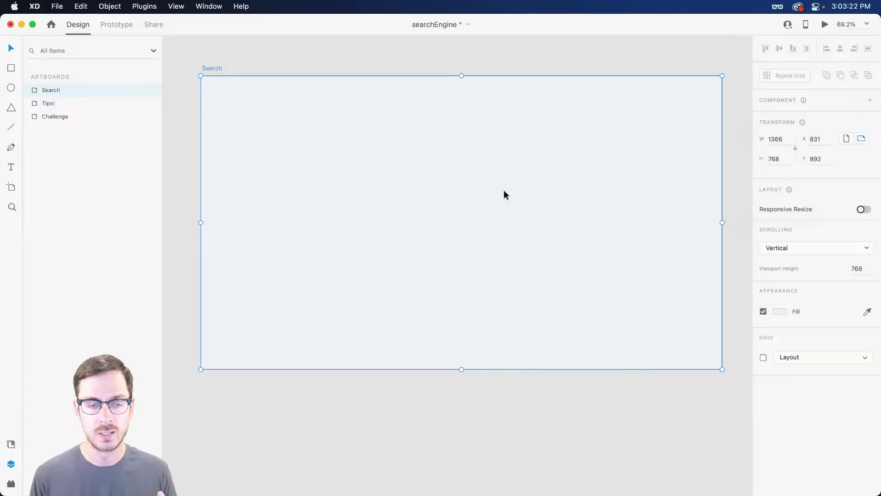
Step: Draw a rectangle about 464 wide and 62 high and centre it on the Search artboard
{"action": "key", "text": "r"}
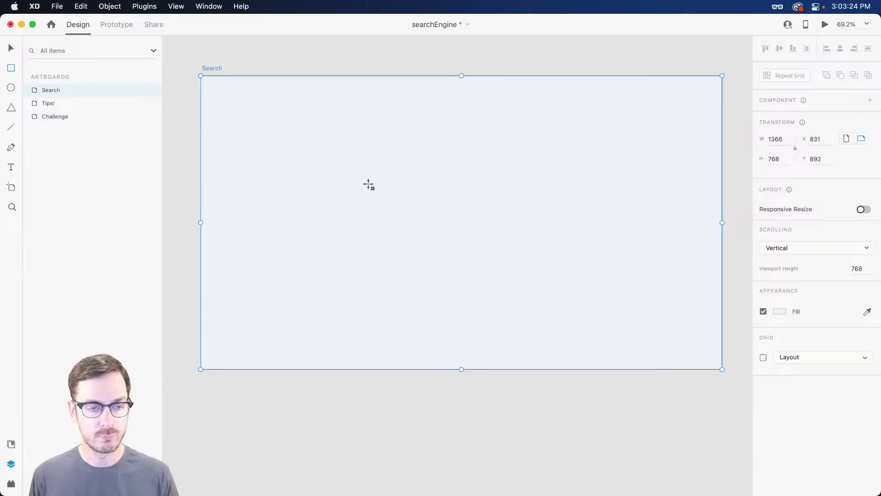
{"action": "left_click_drag", "start_coordinate": [391, 190], "coordinate": [569, 214]}
{"action": "key", "text": "v"}
{"action": "left_click_drag", "start_coordinate": [505, 199], "coordinate": [489, 222]}
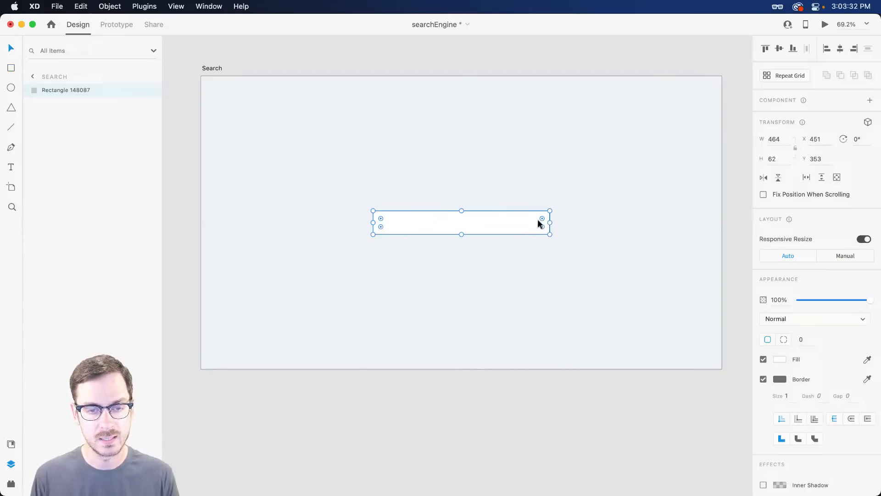
Step: Round the rectangle's corners fully to a radius of 31 and reduce its height to 52
{"action": "left_click_drag", "start_coordinate": [542, 220], "coordinate": [469, 231]}
{"action": "scroll", "coordinate": [426, 216], "scroll_direction": "up", "scroll_amount": 3}
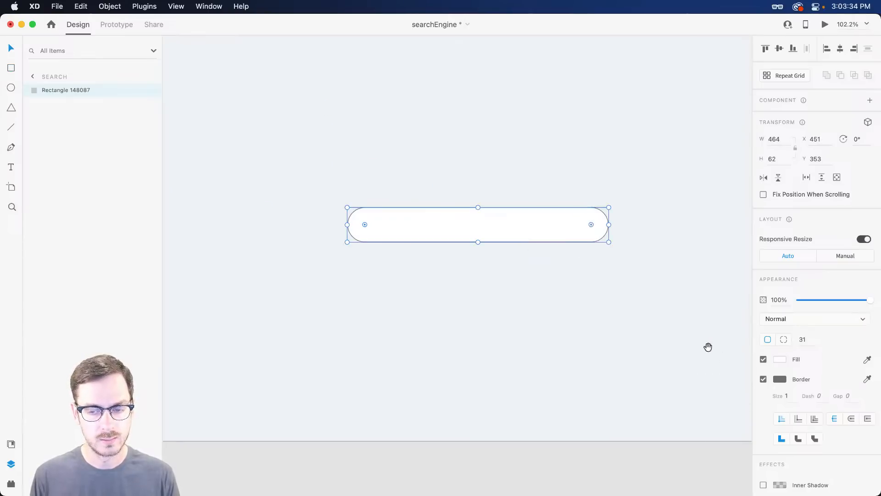
{"action": "left_click_drag", "start_coordinate": [478, 241], "coordinate": [480, 237]}
Step: Give the pill-shaped bar a border of size 2 in dark blue-grey #4A4F58
{"action": "left_click", "coordinate": [780, 379]}
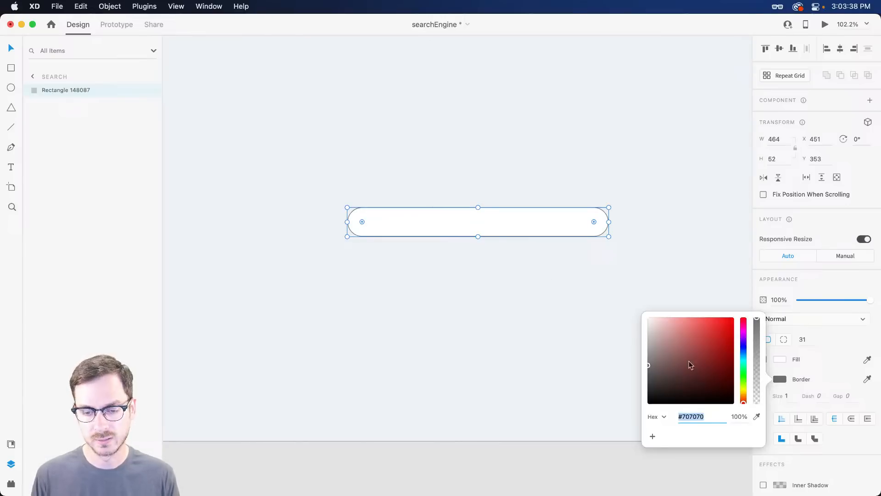
{"action": "left_click_drag", "start_coordinate": [660, 391], "coordinate": [661, 386]}
{"action": "left_click_drag", "start_coordinate": [746, 364], "coordinate": [744, 350]}
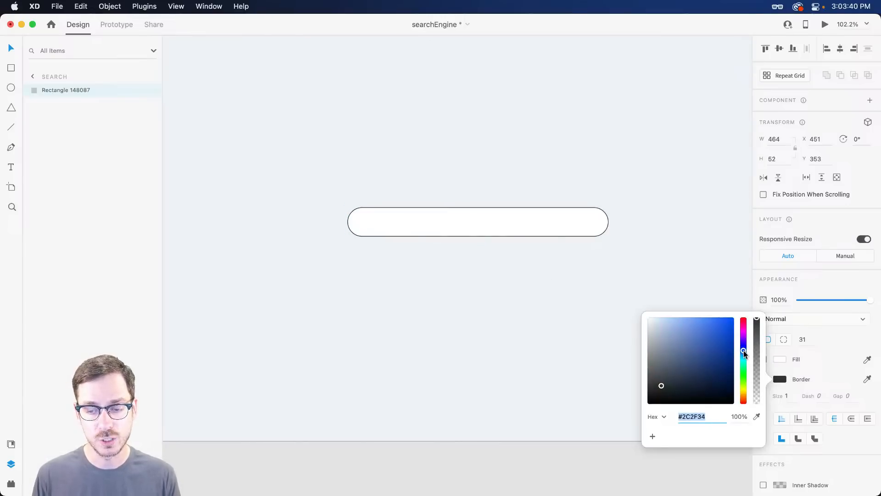
{"action": "left_click", "coordinate": [792, 398]}
{"action": "type", "text": "2"}
{"action": "key", "text": "Return"}
{"action": "left_click", "coordinate": [782, 380]}
{"action": "left_click_drag", "start_coordinate": [660, 388], "coordinate": [663, 376]}
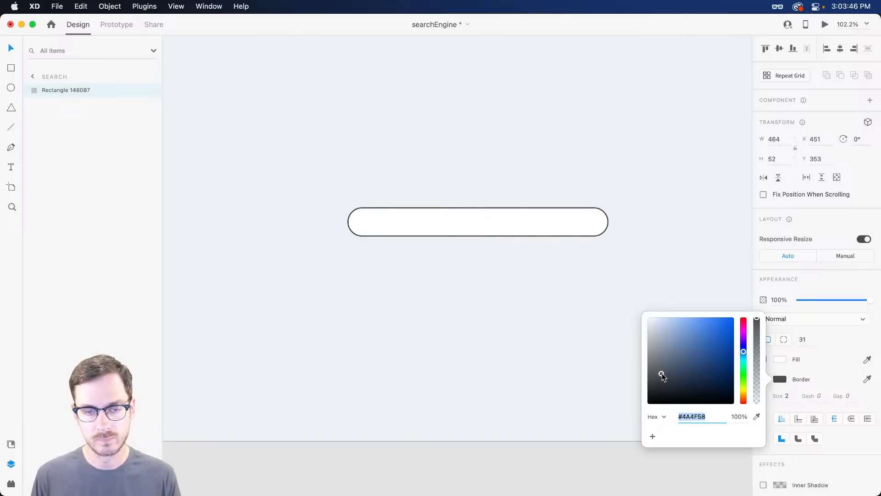
{"action": "left_click", "coordinate": [544, 279]}
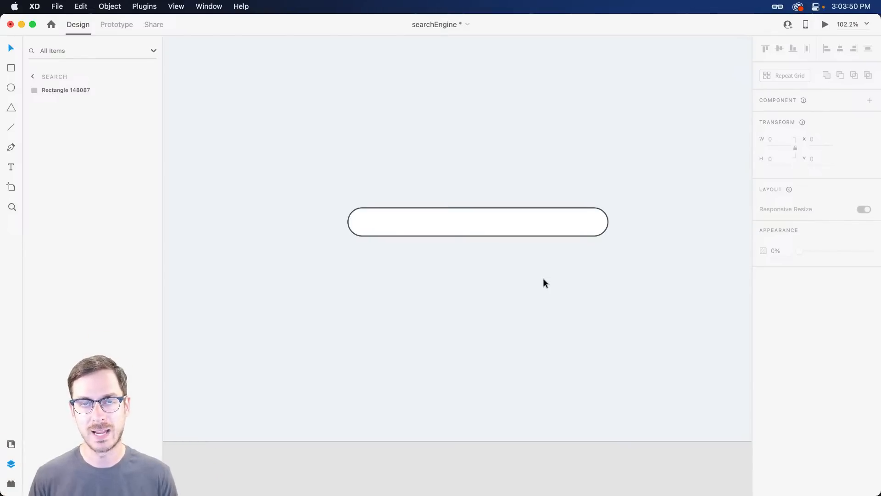
Step: Find a search icon in the Icons 4 Design plugin and insert the Feather version onto the artboard
{"action": "scroll", "coordinate": [543, 277], "scroll_direction": "right", "scroll_amount": 2}
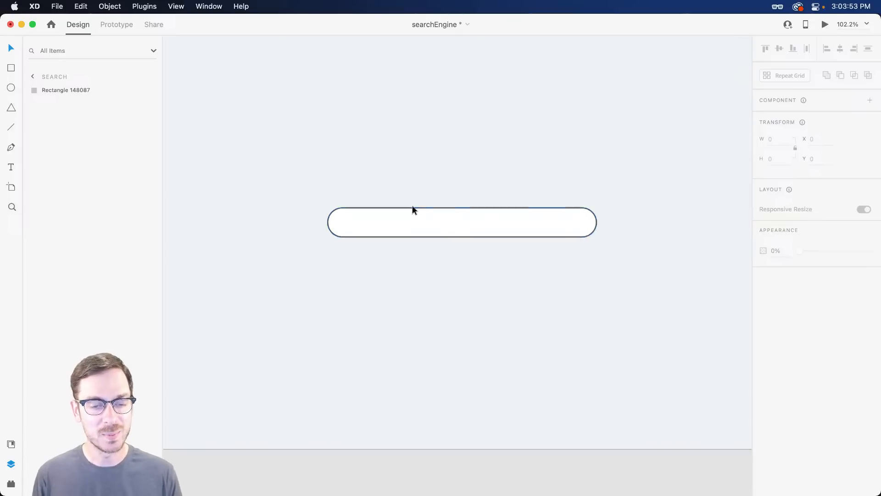
{"action": "scroll", "coordinate": [413, 208], "scroll_direction": "up", "scroll_amount": 2}
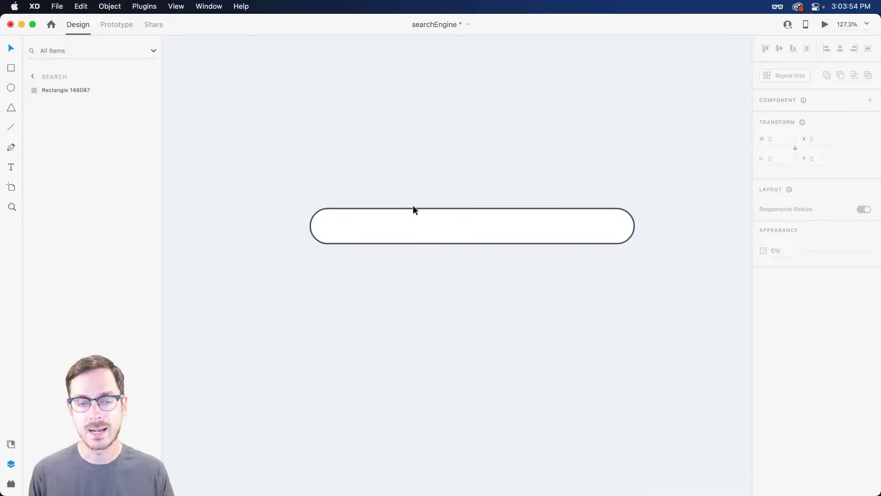
{"action": "left_click", "coordinate": [412, 207]}
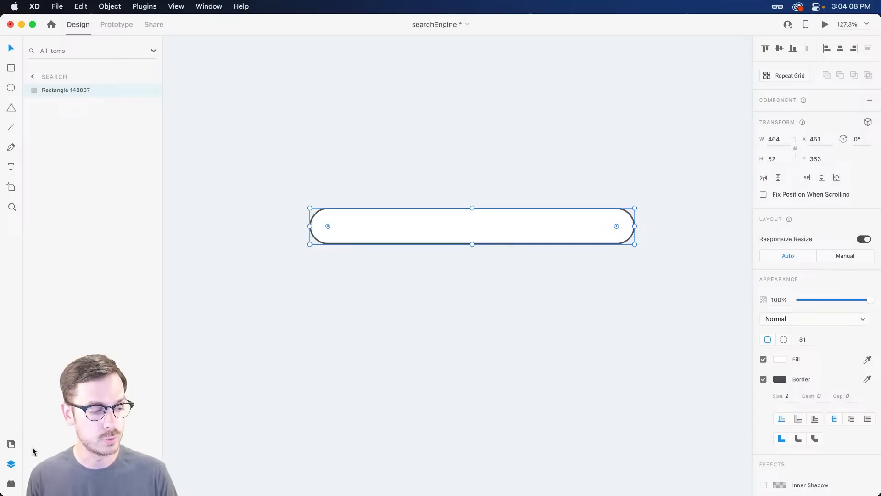
{"action": "left_click", "coordinate": [11, 484]}
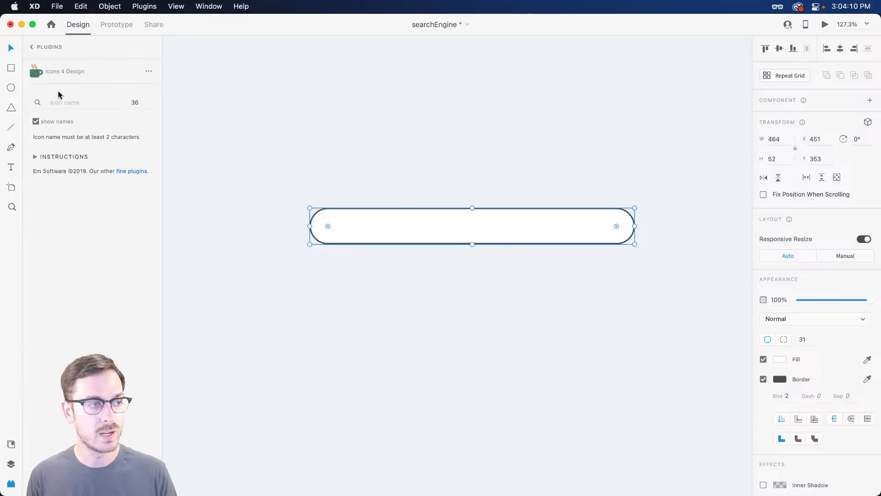
{"action": "left_click", "coordinate": [60, 105]}
{"action": "type", "text": "search"}
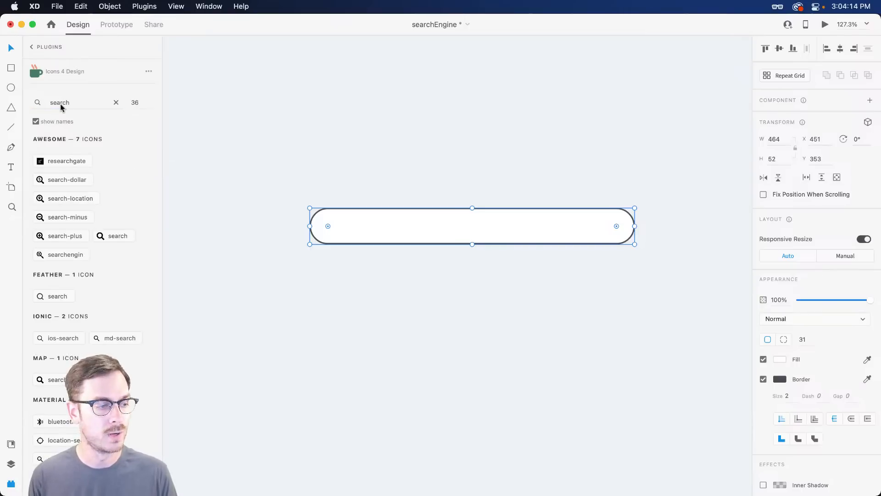
{"action": "left_click", "coordinate": [54, 296]}
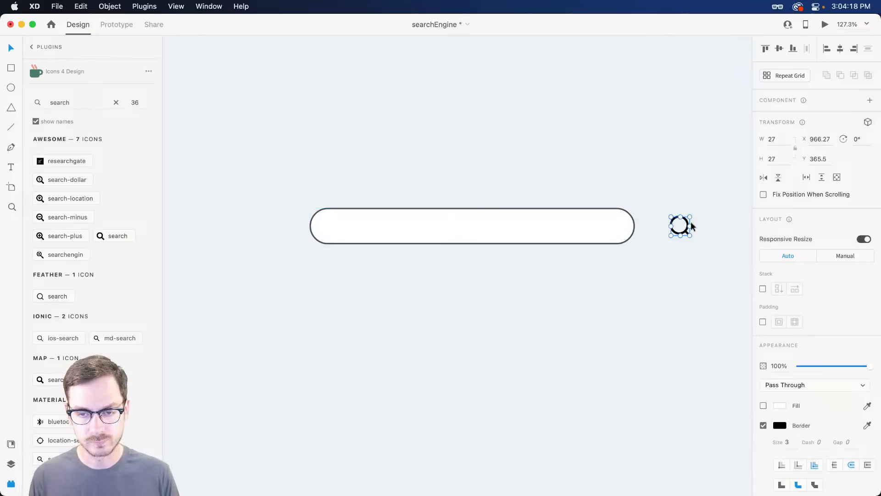
Step: Place the magnifier icon inside the bar's left end, scaled to about 17 px, and set its border size to 2
{"action": "left_click_drag", "start_coordinate": [682, 229], "coordinate": [339, 224]}
{"action": "scroll", "coordinate": [325, 235], "scroll_direction": "up", "scroll_amount": 5}
{"action": "left_click", "coordinate": [786, 442]}
{"action": "type", "text": "2"}
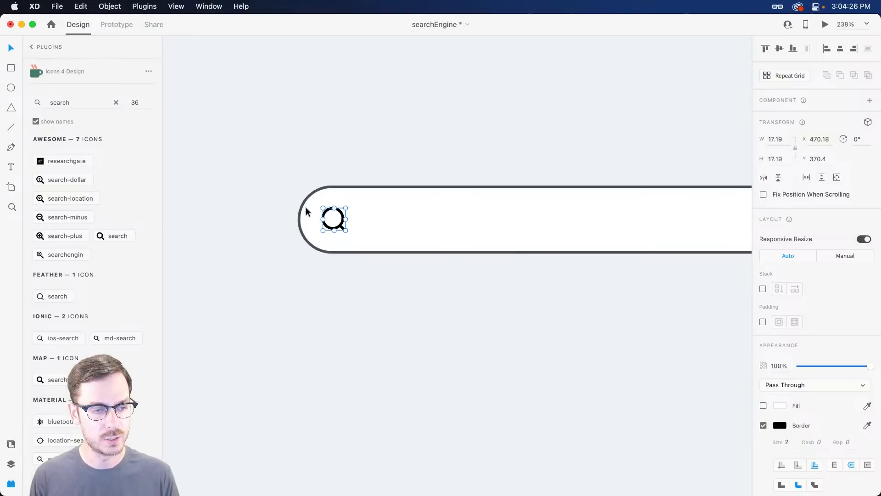
Step: Match the icon's border colour to the bar's dark outline and save that colour to the document assets
{"action": "left_click", "coordinate": [868, 426]}
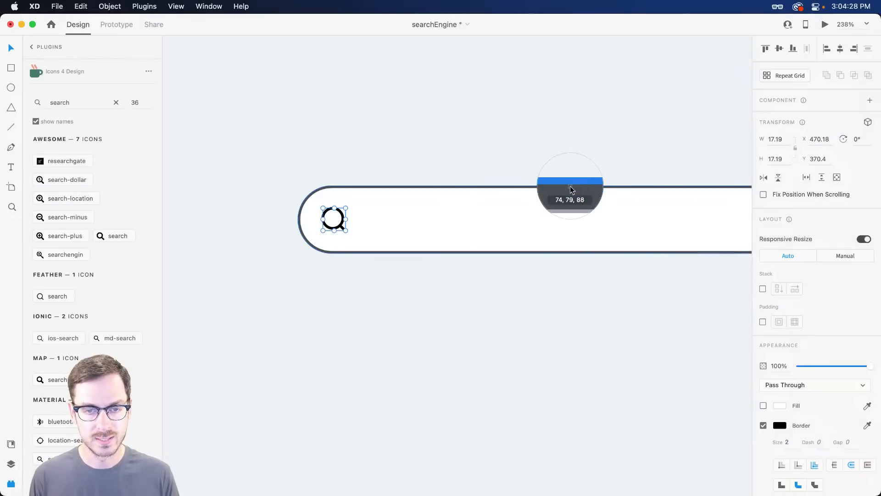
{"action": "left_click", "coordinate": [571, 187]}
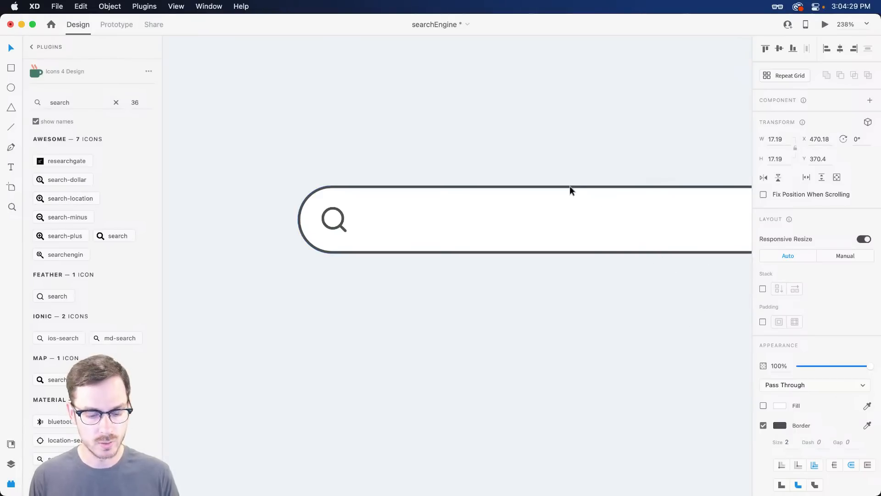
{"action": "left_click", "coordinate": [11, 444]}
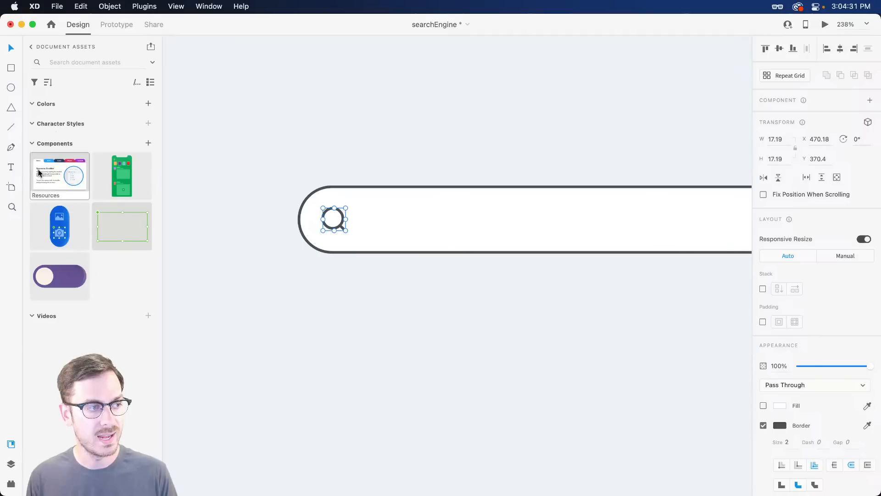
{"action": "left_click", "coordinate": [147, 103]}
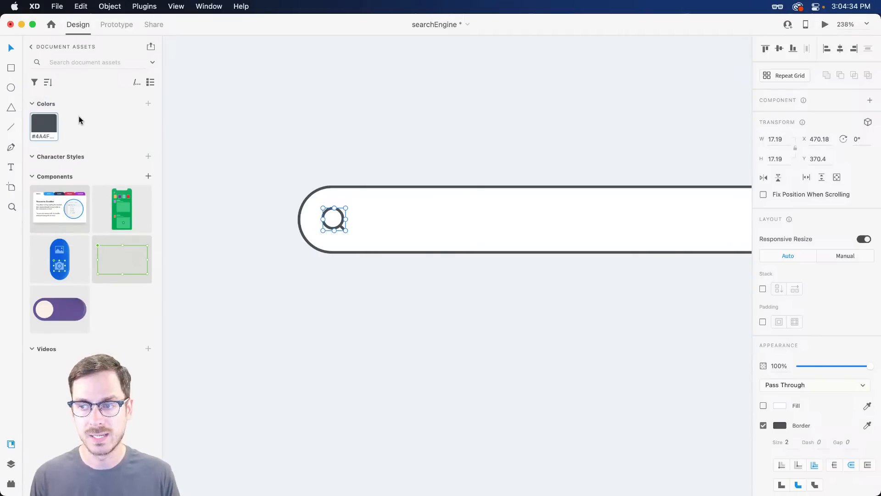
Step: Check the search bar in the preview and nudge the magnifier icon 2 px to the right
{"action": "key", "text": "super+Return"}
{"action": "key", "text": "super+backslash"}
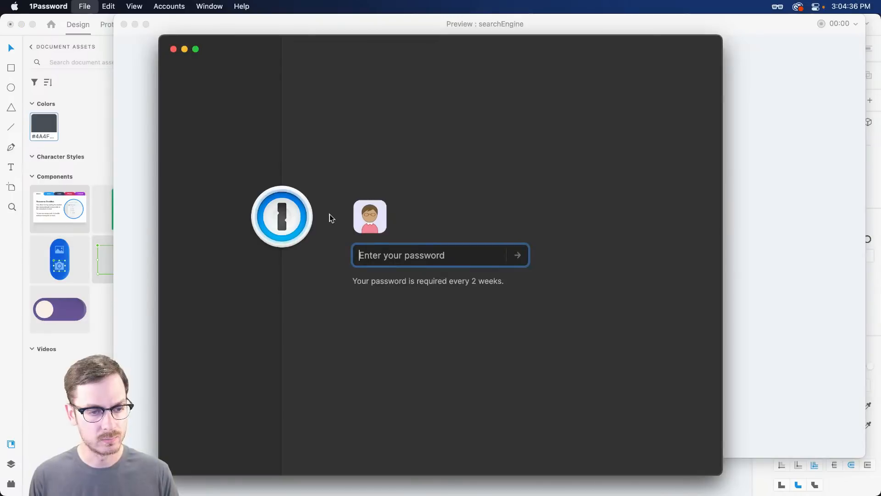
{"action": "key", "text": "super+w"}
{"action": "left_click", "coordinate": [325, 148]}
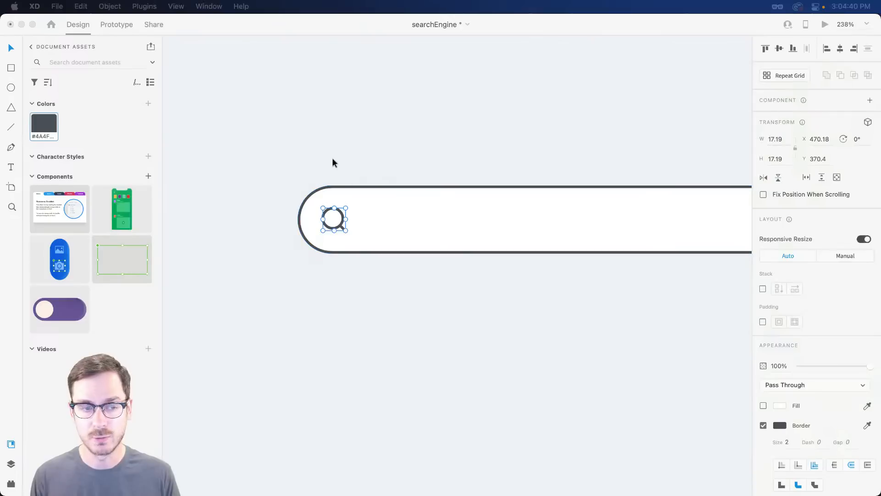
{"action": "left_click", "coordinate": [124, 24]}
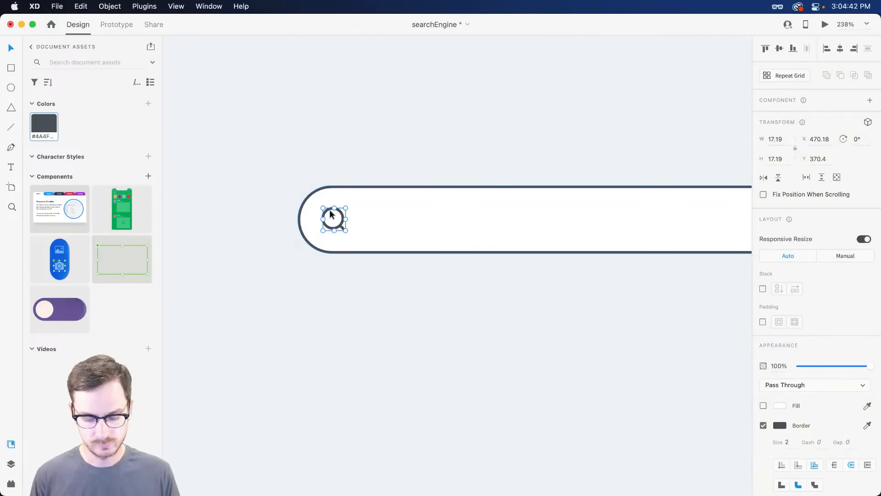
{"action": "key", "text": "super+Return"}
{"action": "key", "text": "super+w"}
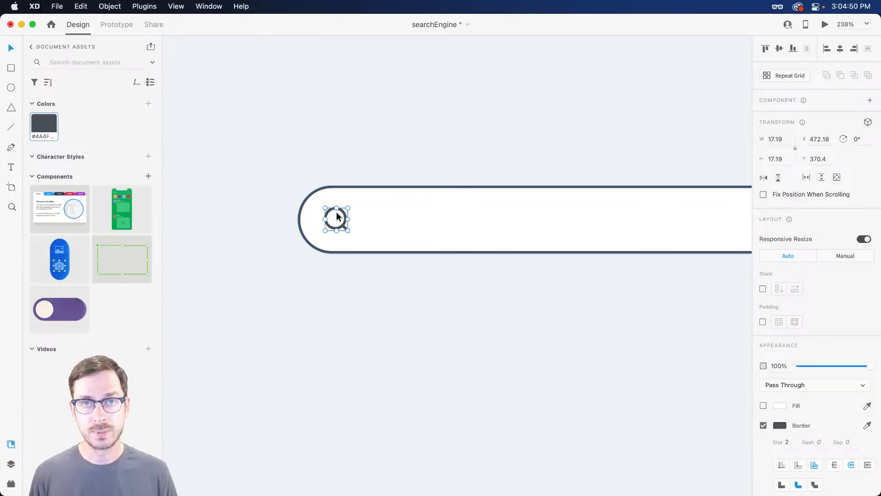
Step: Add the placeholder text "Search videos, photos, more..." beside the magnifier icon in the bar
{"action": "key", "text": "t"}
{"action": "left_click", "coordinate": [372, 218]}
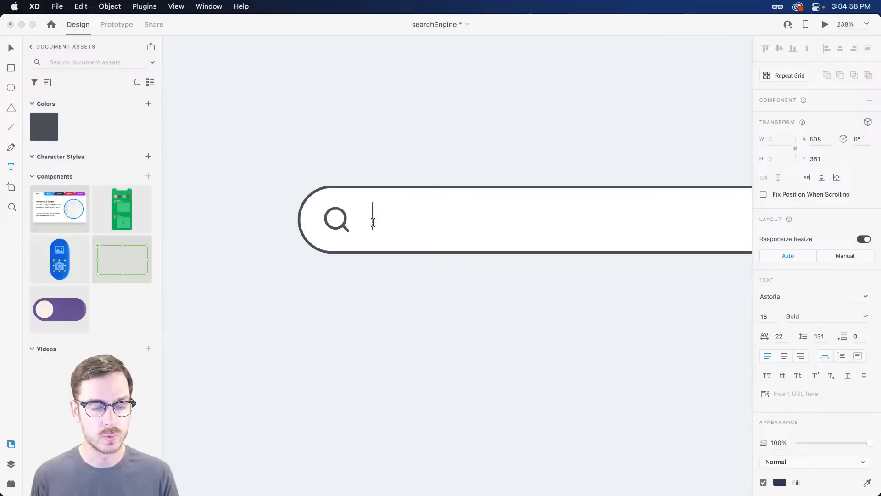
{"action": "type", "text": "Search"}
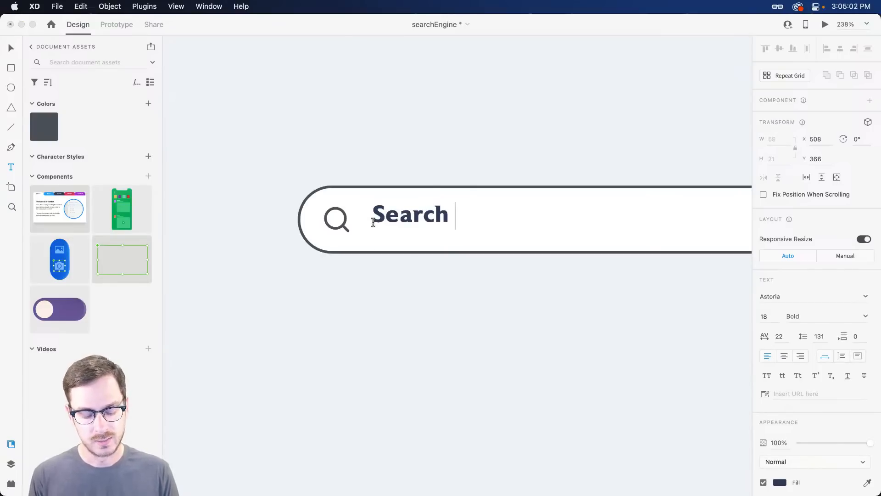
{"action": "type", "text": " video"}
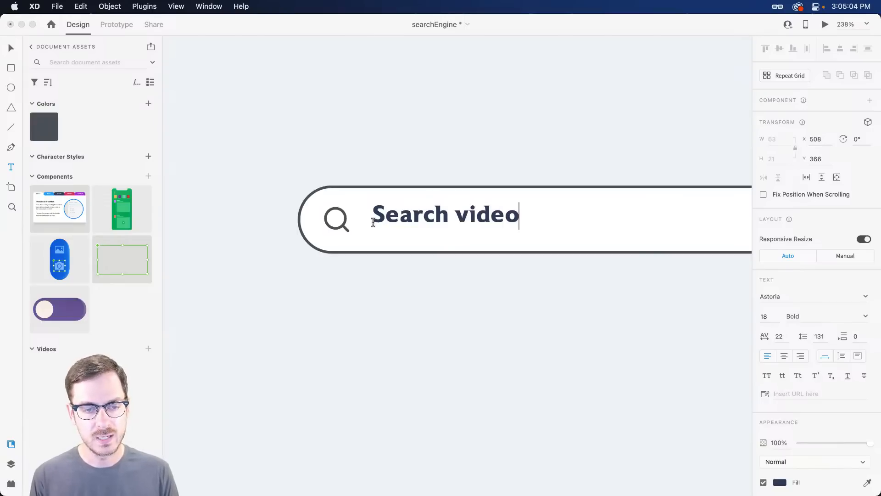
{"action": "type", "text": "s, photos, more..."}
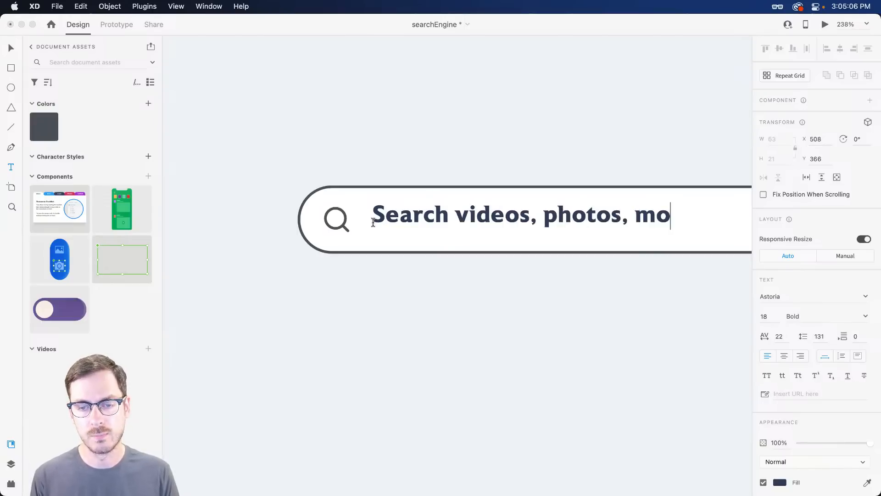
{"action": "key", "text": "Escape"}
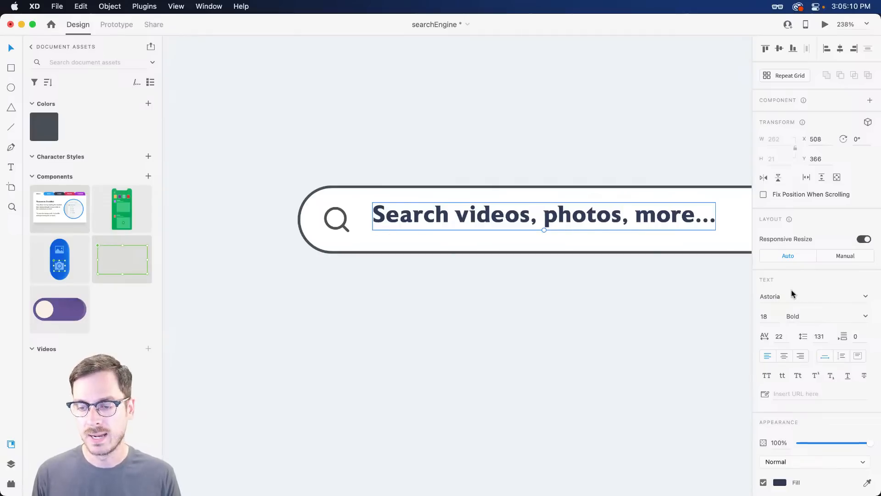
Step: Change the placeholder text's font to Astoria Sans and reduce its size to 12
{"action": "left_click", "coordinate": [865, 297]}
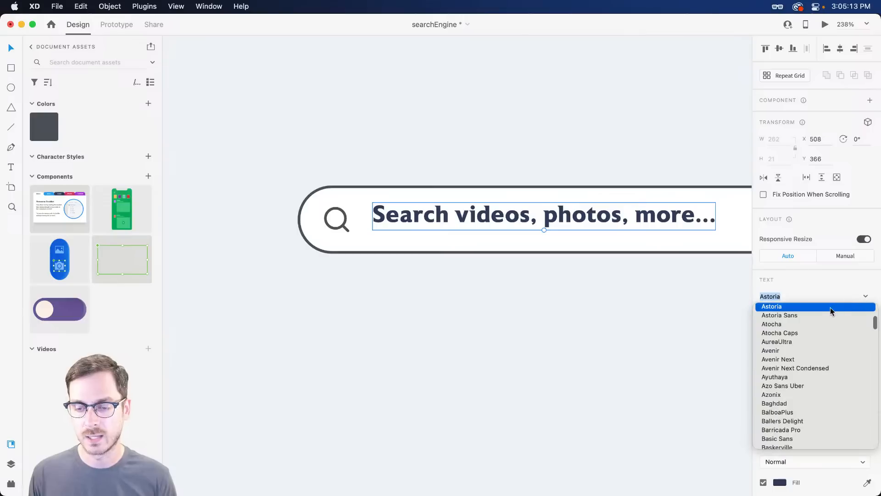
{"action": "left_click", "coordinate": [798, 316]}
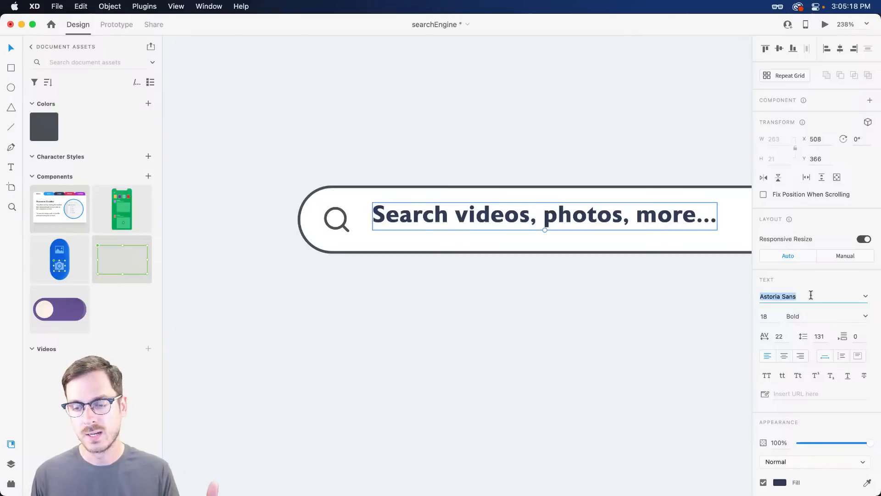
{"action": "key", "text": "Return"}
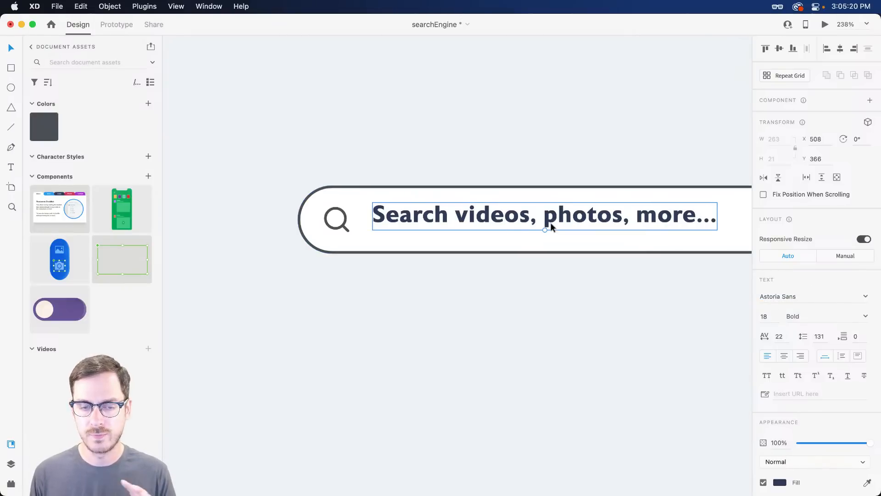
{"action": "left_click_drag", "start_coordinate": [544, 229], "coordinate": [459, 220]}
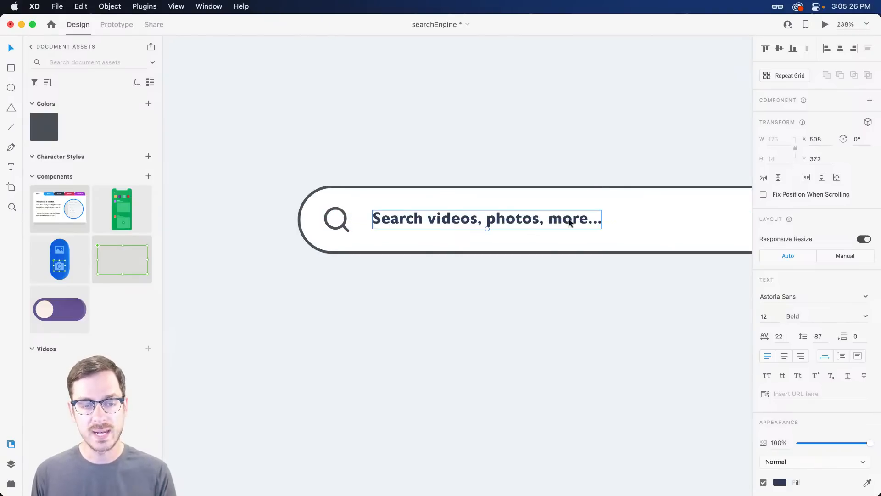
Step: Set the placeholder text's weight to Roman and fill it with the saved dark grey document colour
{"action": "left_click", "coordinate": [866, 316]}
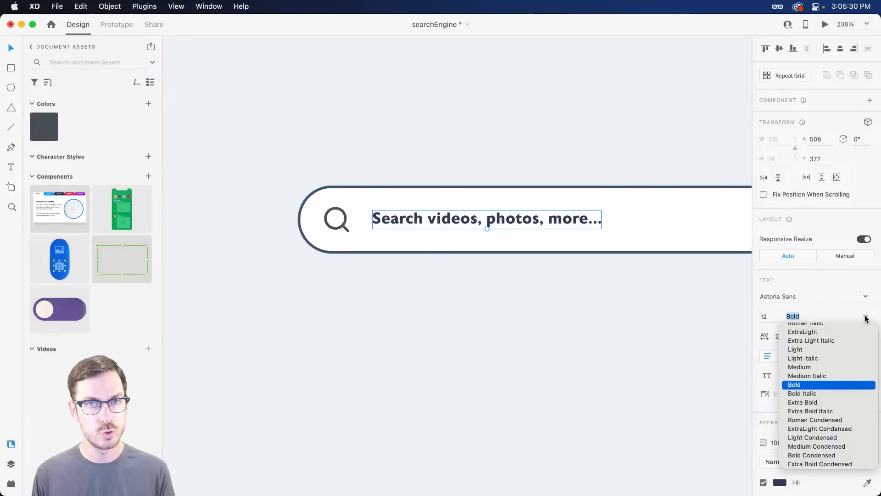
{"action": "scroll", "coordinate": [847, 338], "scroll_direction": "up", "scroll_amount": 2}
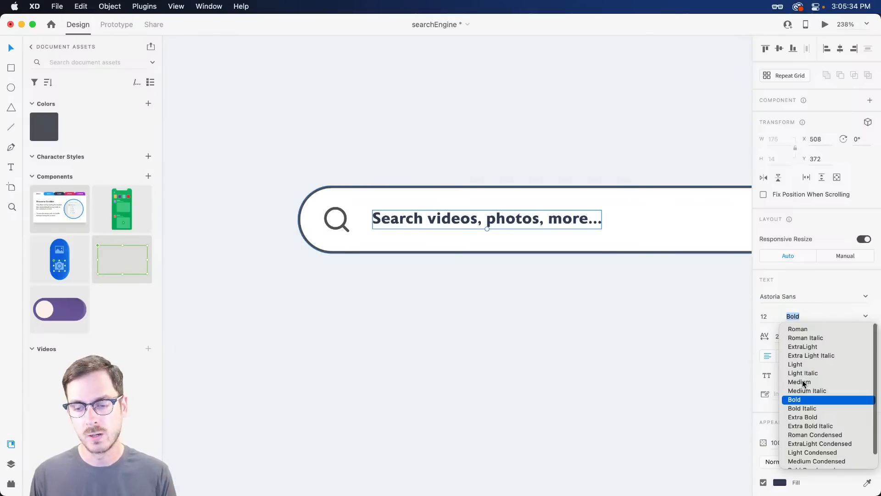
{"action": "left_click", "coordinate": [811, 330]}
{"action": "left_click", "coordinate": [479, 225]}
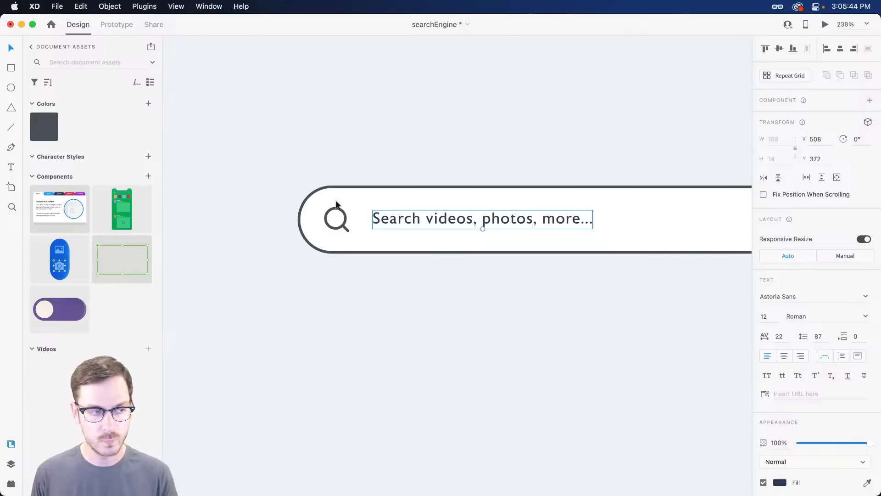
{"action": "left_click", "coordinate": [48, 126]}
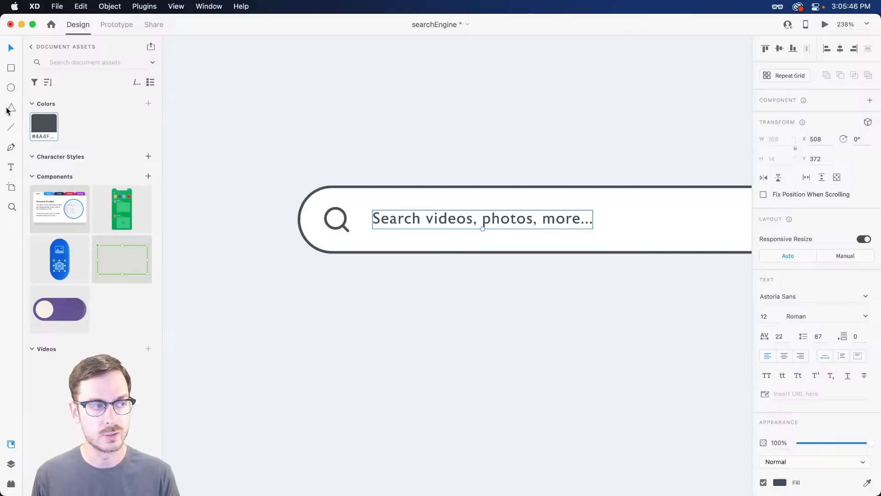
Step: Set the placeholder text's weight to Medium and shift it slightly closer to the icon, checking the look in the preview
{"action": "key", "text": "super+Return"}
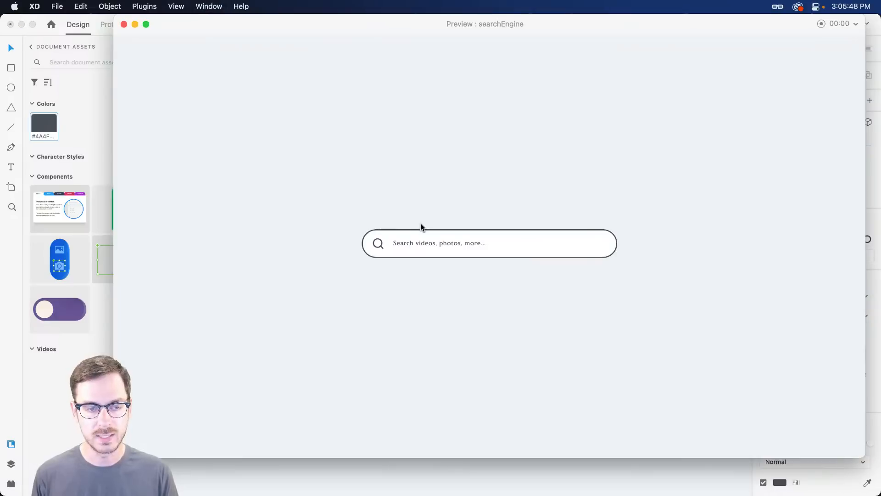
{"action": "key", "text": "super+w"}
{"action": "left_click", "coordinate": [865, 316]}
{"action": "left_click", "coordinate": [790, 380]}
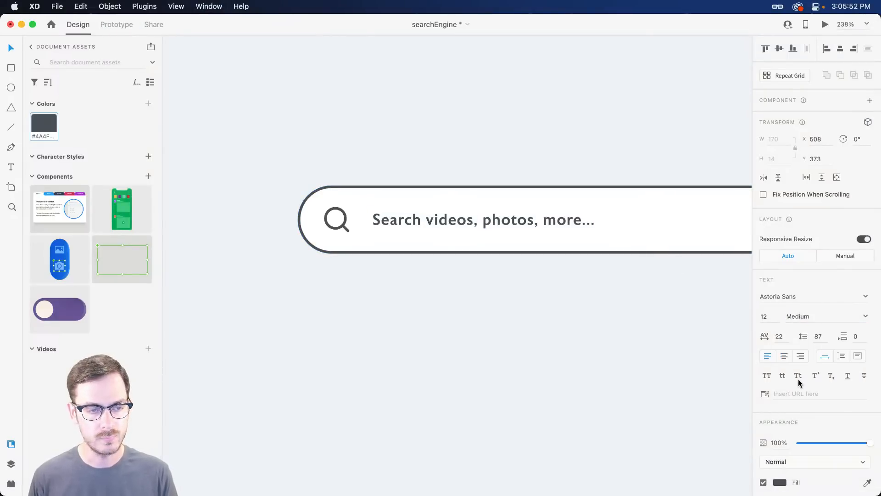
{"action": "key", "text": "super+Return"}
{"action": "key", "text": "super+w"}
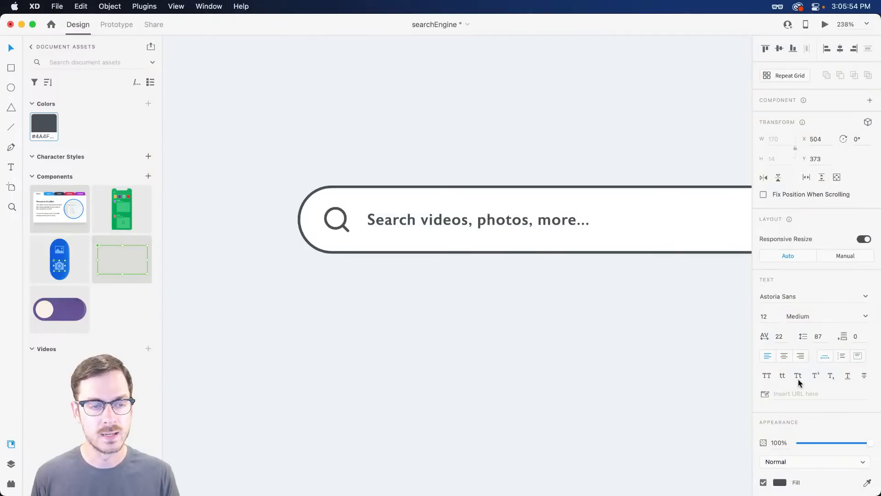
Step: Lighten the placeholder text's fill to grey #7B8290 and preview the artboard
{"action": "scroll", "coordinate": [820, 419], "scroll_direction": "down", "scroll_amount": 5}
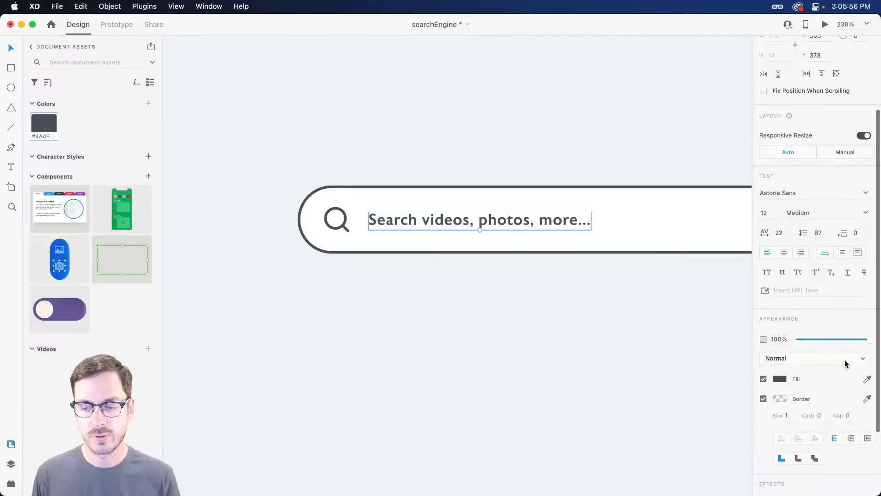
{"action": "left_click", "coordinate": [779, 379]}
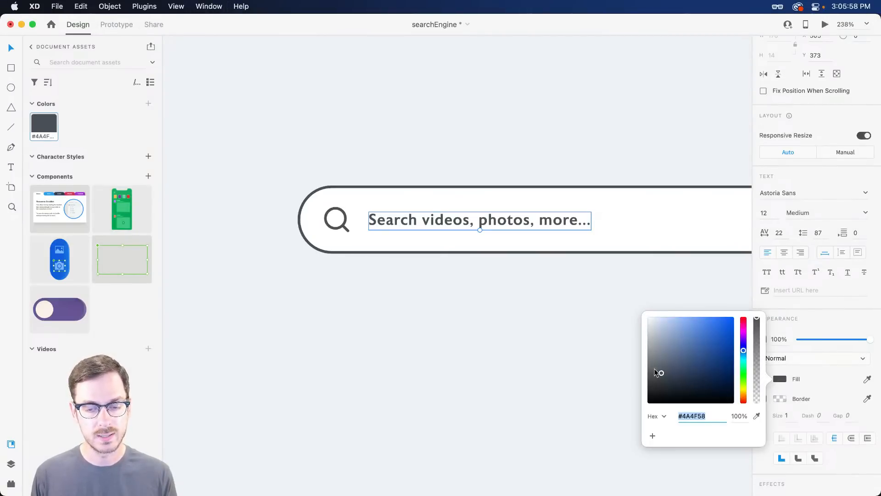
{"action": "left_click_drag", "start_coordinate": [665, 375], "coordinate": [660, 354]}
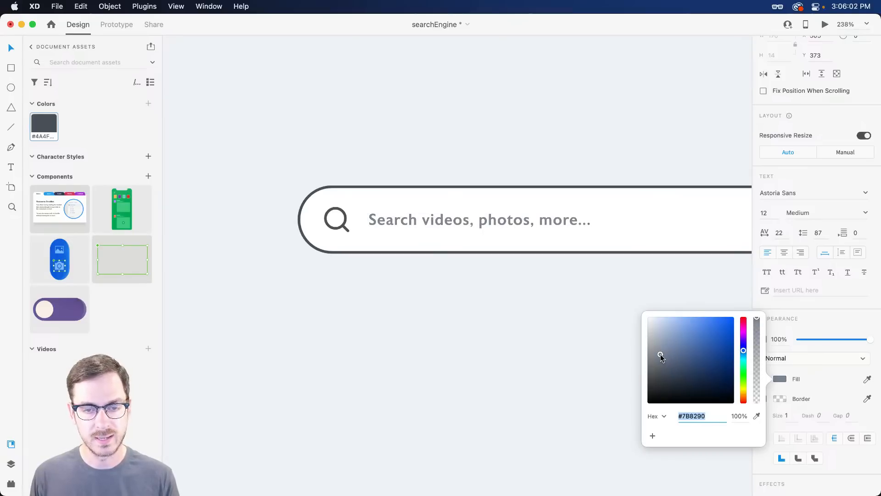
{"action": "key", "text": "super+Return"}
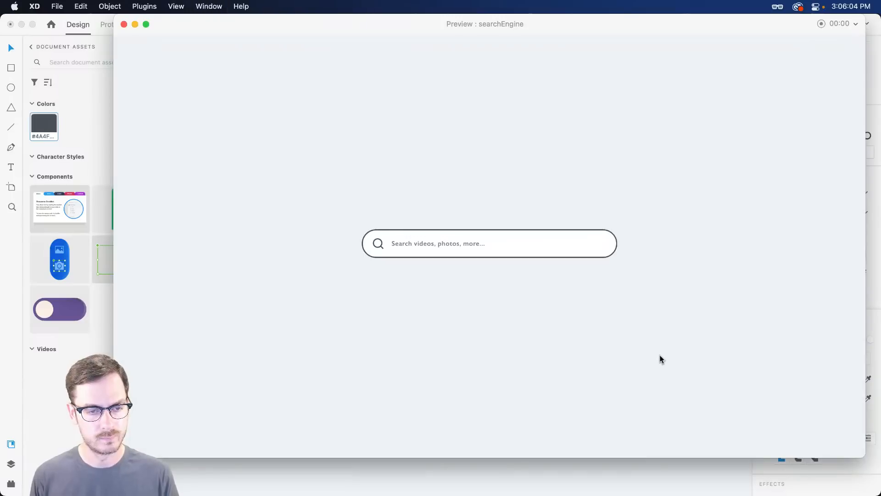
Step: Check the search bar with its restyled placeholder text in the preview and return to the artboard
{"action": "key", "text": "super+w"}
{"action": "left_click", "coordinate": [548, 226]}
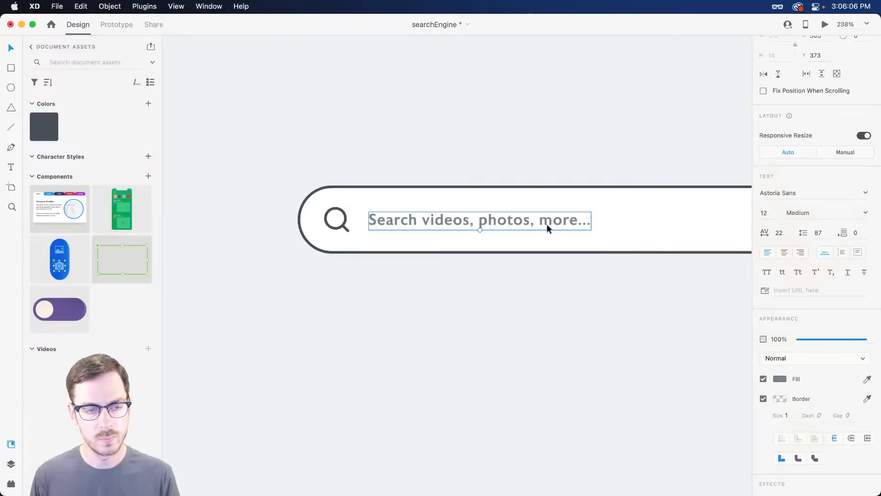
{"action": "key", "text": "super+Return"}
{"action": "key", "text": "super+w"}
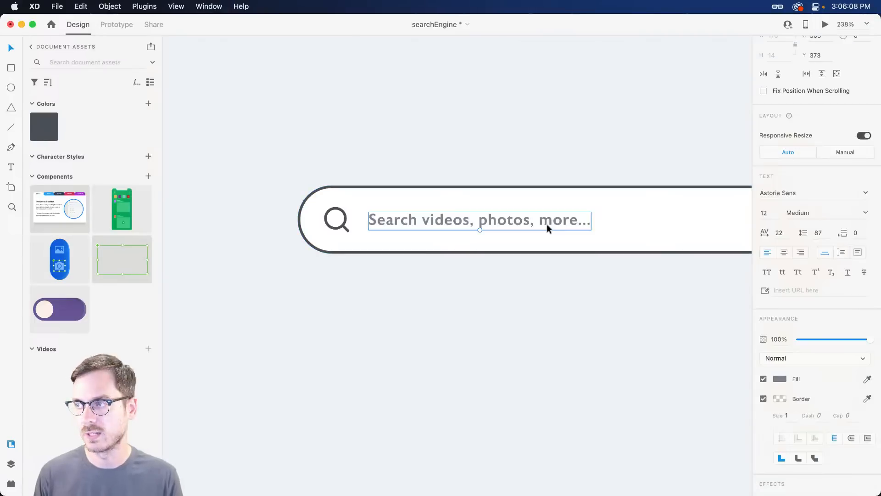
Step: Search the Icons 4 Design plugin for "photo" and look through the matching icons
{"action": "scroll", "coordinate": [559, 224], "scroll_direction": "right", "scroll_amount": 10}
{"action": "scroll", "coordinate": [558, 224], "scroll_direction": "left", "scroll_amount": 2}
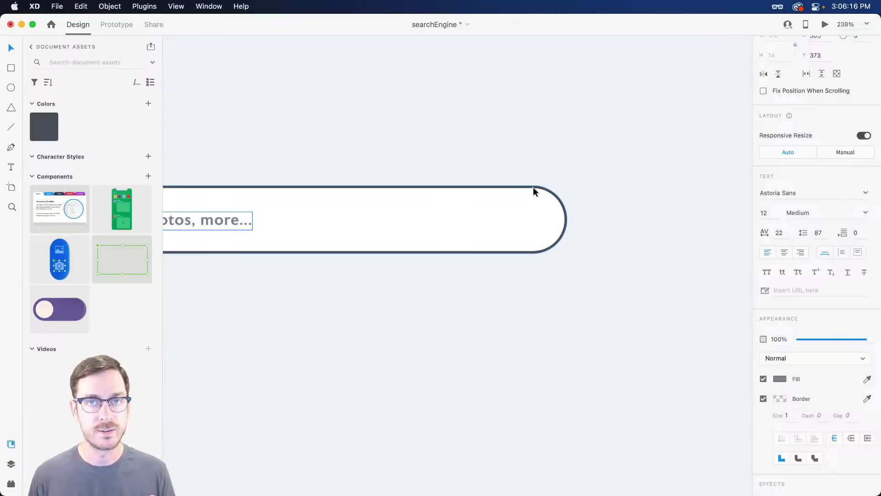
{"action": "key", "text": "super+alt+p"}
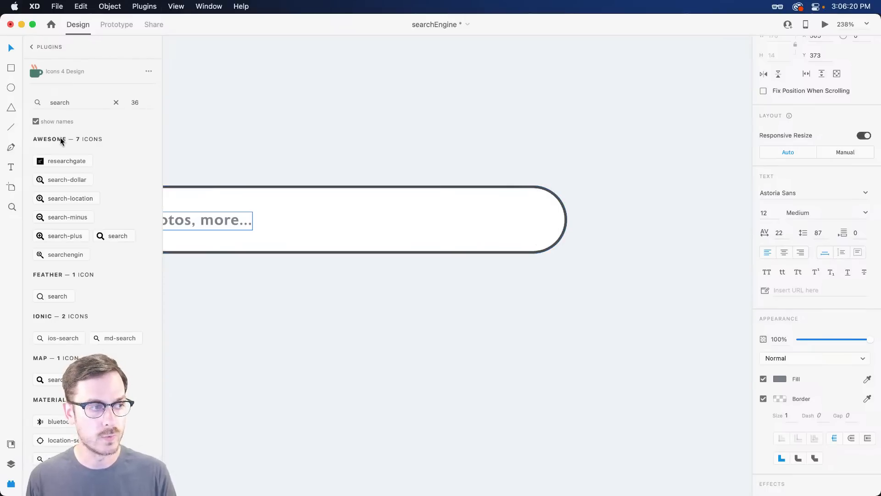
{"action": "double_click", "coordinate": [75, 103]}
{"action": "type", "text": "photo"}
{"action": "key", "text": "Return"}
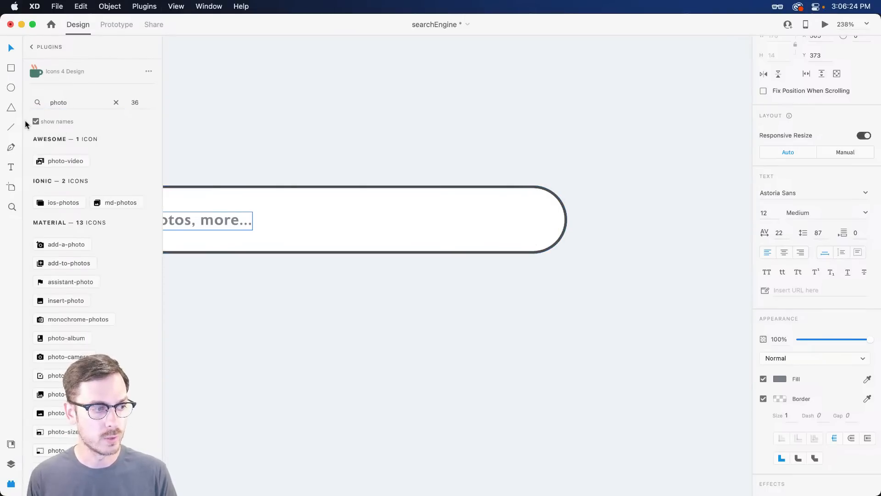
{"action": "scroll", "coordinate": [55, 281], "scroll_direction": "down", "scroll_amount": 3}
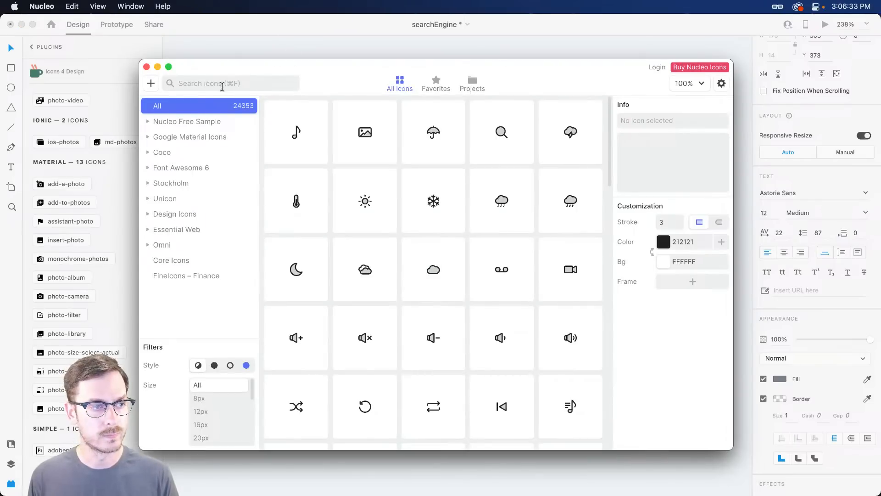
Step: Switch to Nucleo and search all icon sets for "photo"
{"action": "left_click", "coordinate": [222, 85]}
{"action": "type", "text": "photo"}
{"action": "key", "text": "BackSpace"}
{"action": "type", "text": "to"}
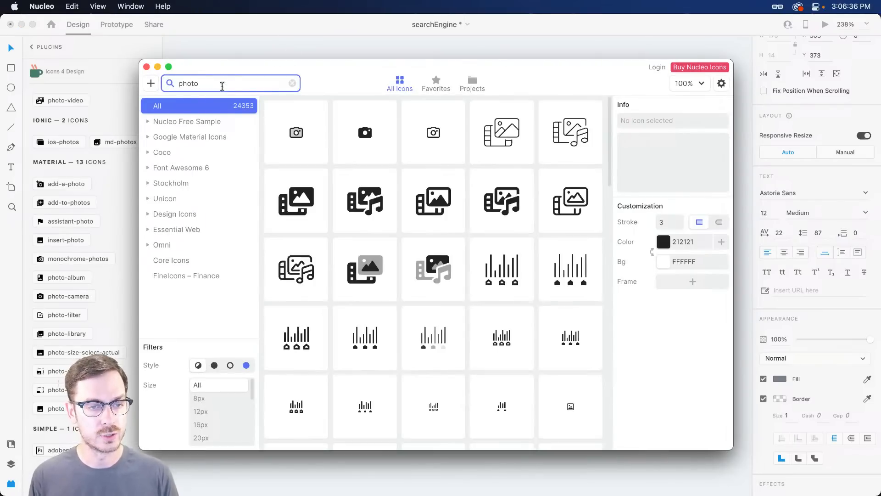
Step: Examine the photo icons in Nucleo for an outlined style that suits the search bar, inspecting the small outlined img icon
{"action": "scroll", "coordinate": [425, 165], "scroll_direction": "down", "scroll_amount": 10}
{"action": "scroll", "coordinate": [425, 166], "scroll_direction": "up", "scroll_amount": 6}
{"action": "scroll", "coordinate": [427, 168], "scroll_direction": "down", "scroll_amount": 1}
{"action": "scroll", "coordinate": [427, 168], "scroll_direction": "down", "scroll_amount": 2}
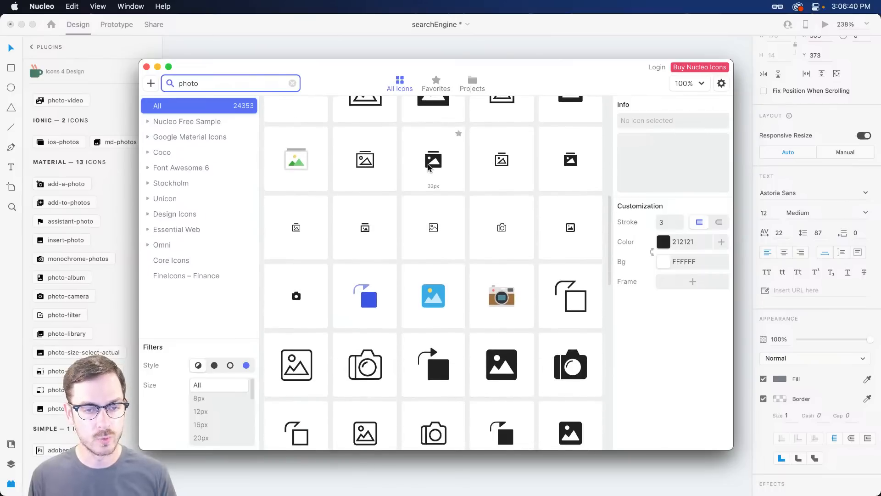
{"action": "scroll", "coordinate": [429, 171], "scroll_direction": "down", "scroll_amount": 8}
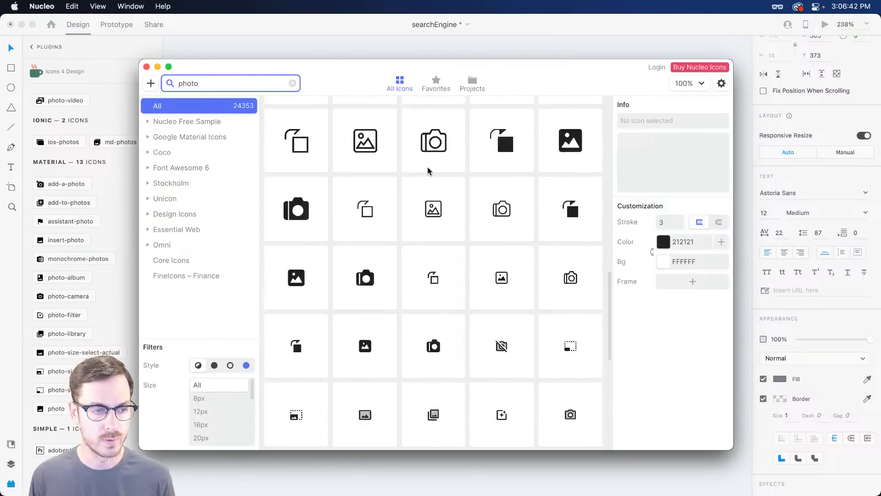
{"action": "scroll", "coordinate": [427, 170], "scroll_direction": "down", "scroll_amount": 15}
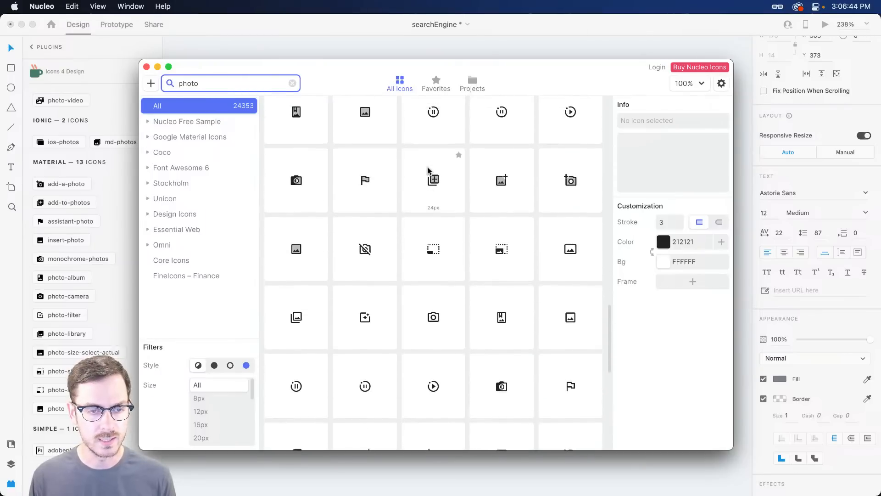
{"action": "scroll", "coordinate": [427, 170], "scroll_direction": "down", "scroll_amount": 6}
{"action": "scroll", "coordinate": [428, 173], "scroll_direction": "up", "scroll_amount": 6}
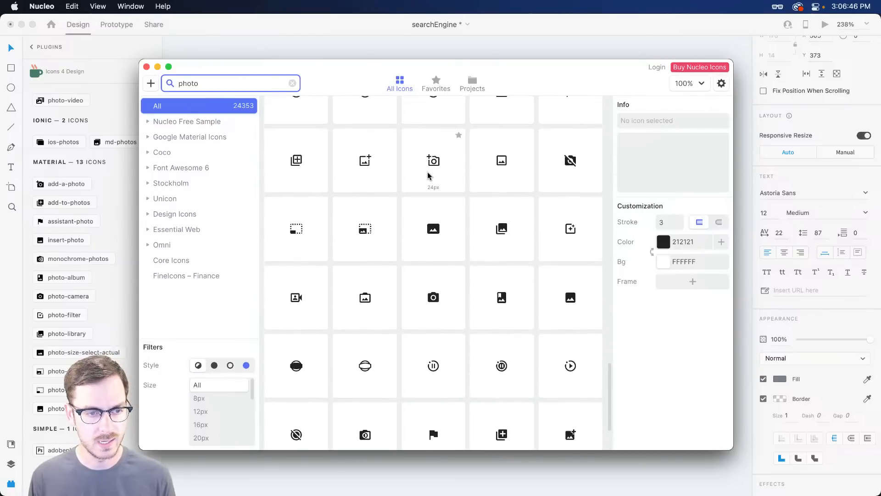
{"action": "scroll", "coordinate": [430, 174], "scroll_direction": "up", "scroll_amount": 3}
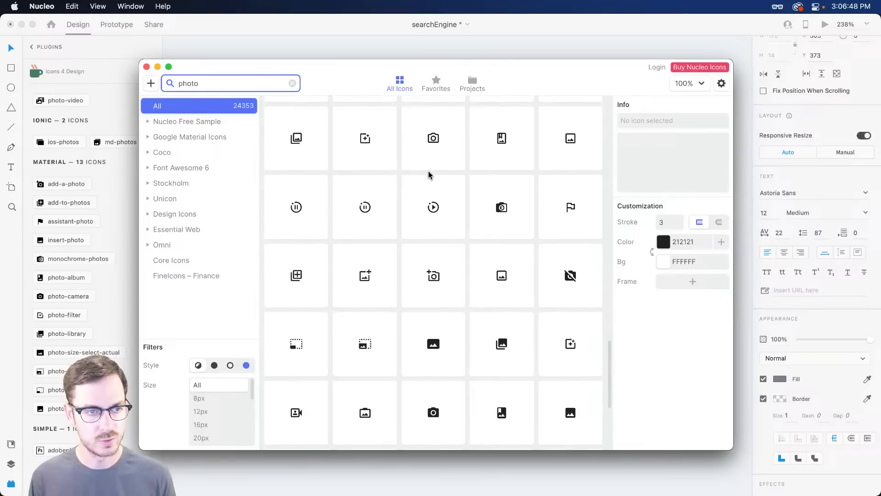
{"action": "scroll", "coordinate": [429, 174], "scroll_direction": "up", "scroll_amount": 5}
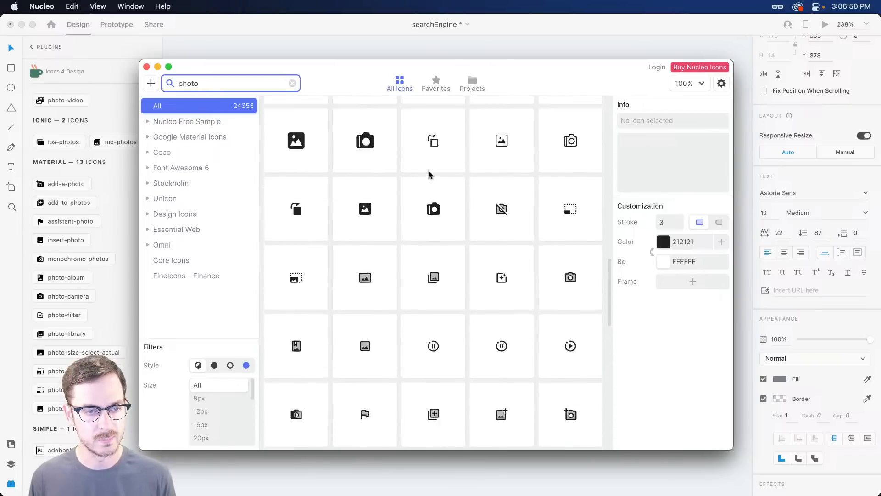
{"action": "scroll", "coordinate": [429, 173], "scroll_direction": "up", "scroll_amount": 1}
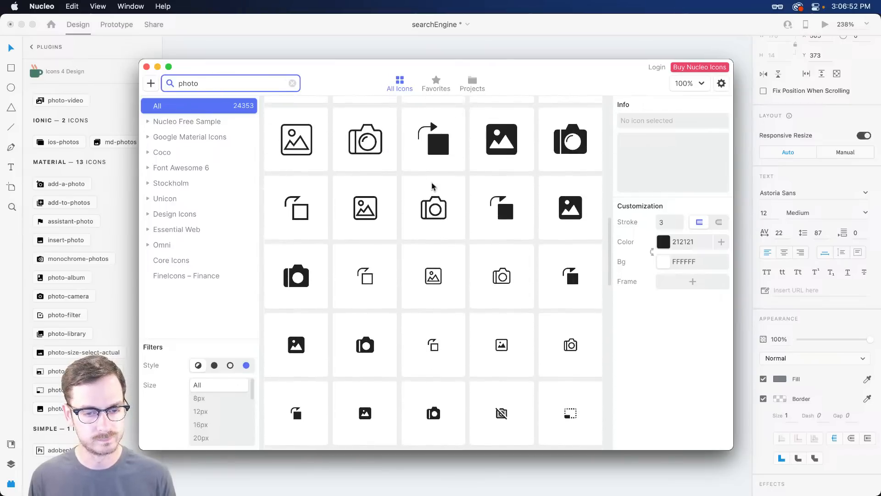
{"action": "left_click", "coordinate": [502, 344]}
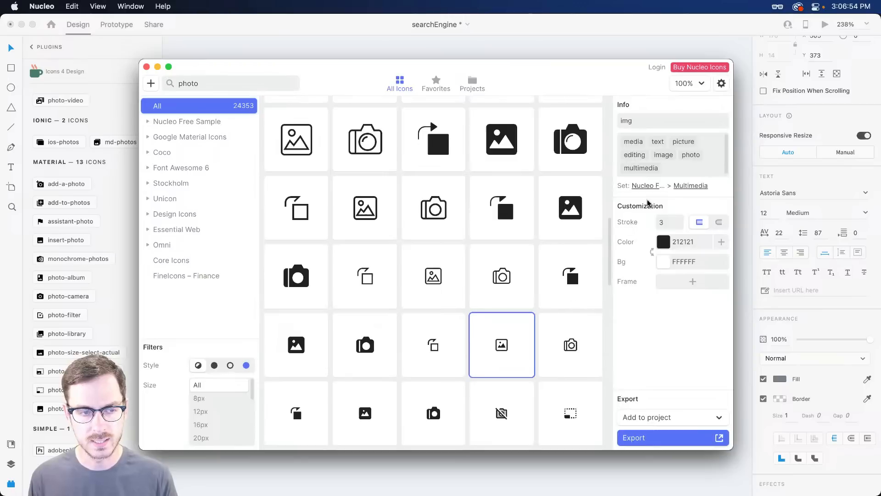
{"action": "scroll", "coordinate": [394, 310], "scroll_direction": "up", "scroll_amount": 7}
{"action": "scroll", "coordinate": [377, 299], "scroll_direction": "up", "scroll_amount": 2}
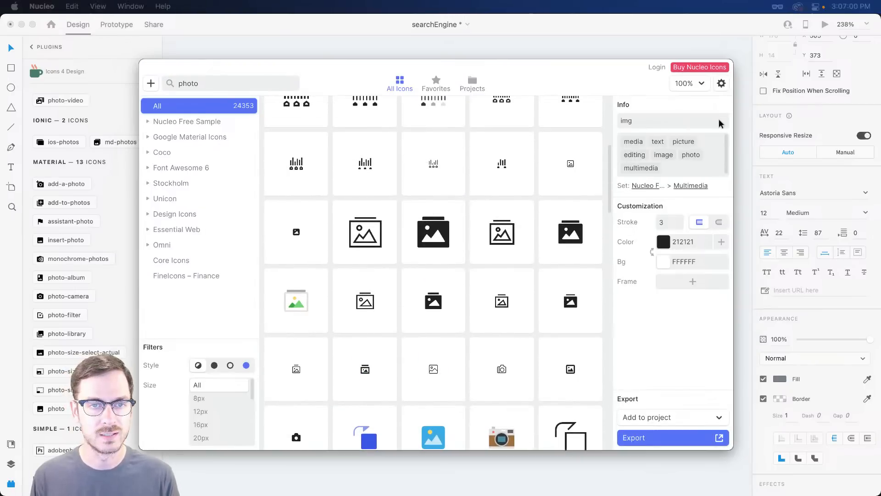
Step: Return to Adobe XD, place the rounded outline image icon near the search bar's right end, and paste the matching voice icon
{"action": "left_click", "coordinate": [508, 29]}
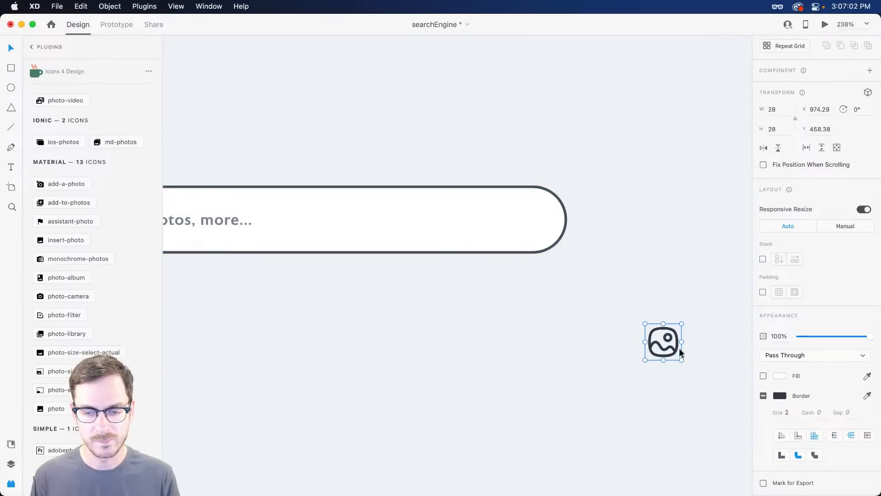
{"action": "left_click_drag", "start_coordinate": [671, 342], "coordinate": [490, 219]}
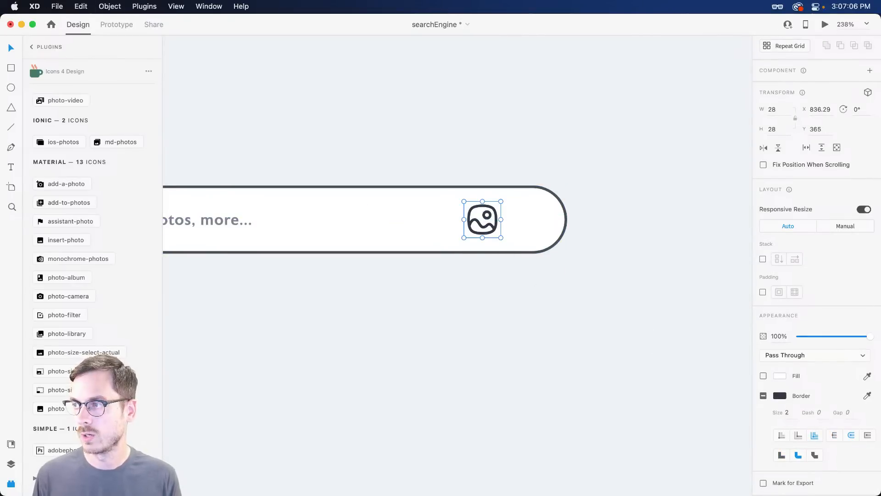
{"action": "left_click", "coordinate": [478, 215]}
{"action": "key", "text": "super+v"}
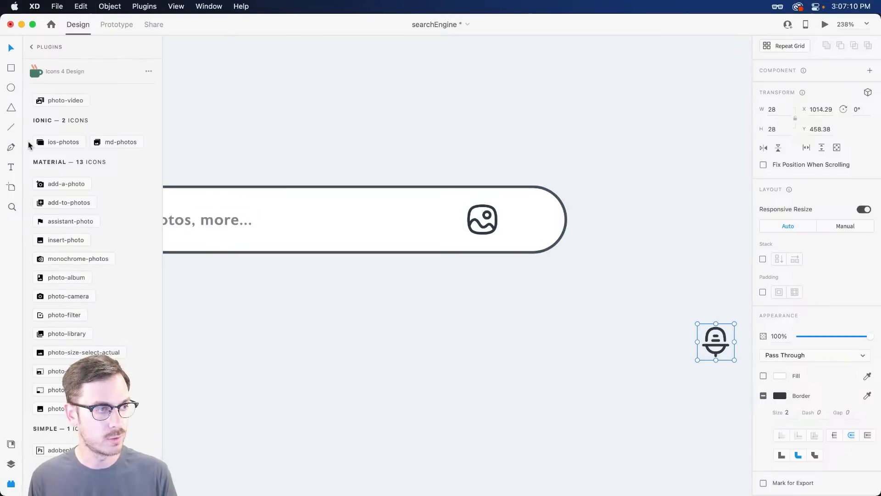
Step: Search the Icons 4 Design plugin for "mic" and compare its microphone icons with the pasted voice icon
{"action": "left_click", "coordinate": [32, 47]}
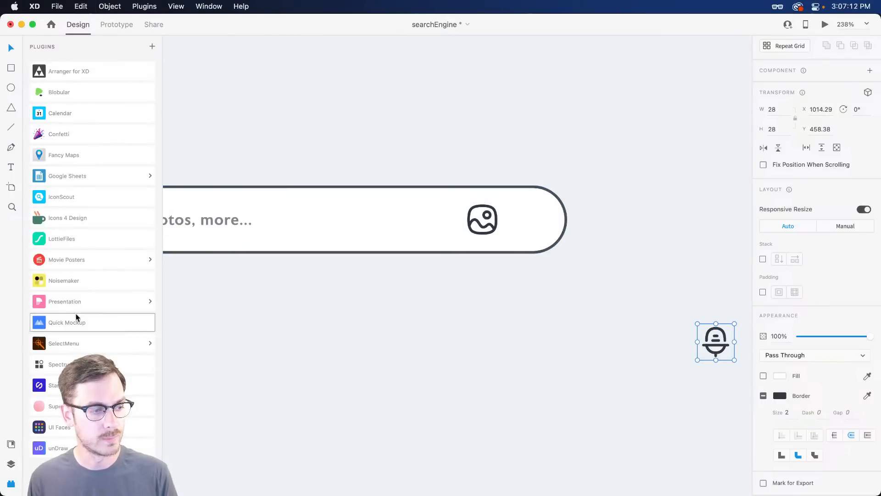
{"action": "left_click", "coordinate": [71, 219]}
{"action": "left_click", "coordinate": [73, 105]}
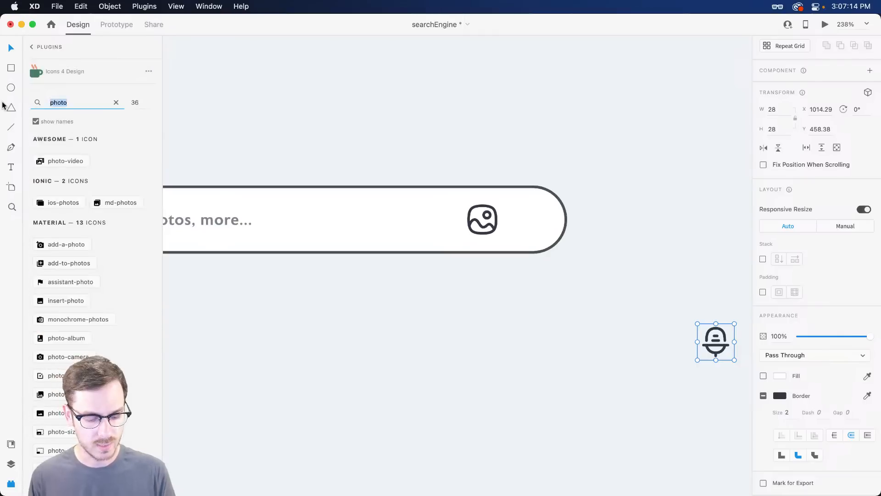
{"action": "type", "text": "mic"}
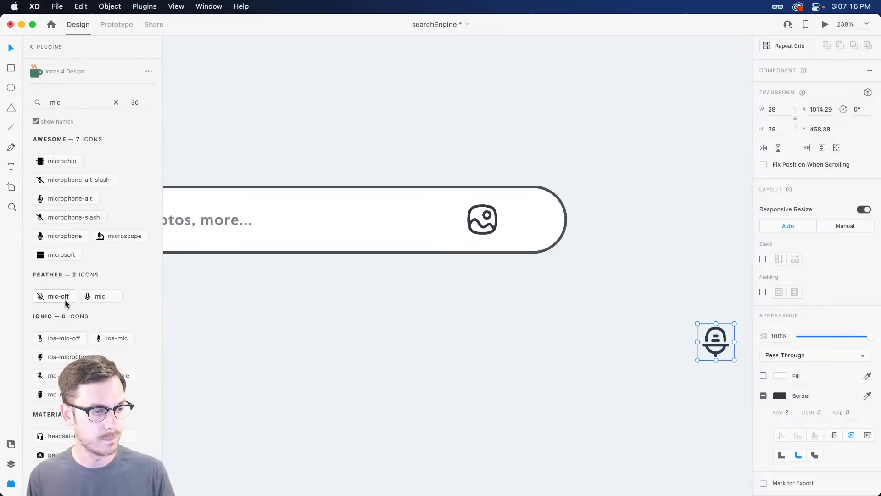
{"action": "scroll", "coordinate": [73, 296], "scroll_direction": "down", "scroll_amount": 2}
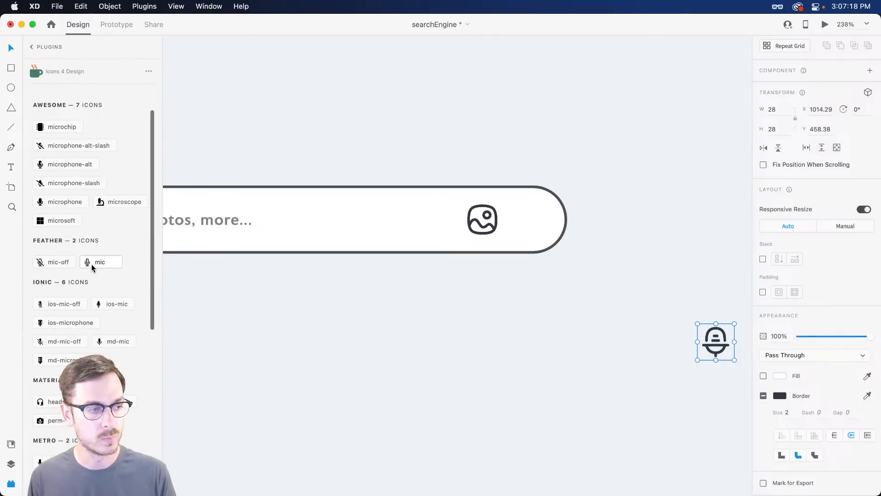
{"action": "scroll", "coordinate": [89, 276], "scroll_direction": "down", "scroll_amount": 1}
{"action": "scroll", "coordinate": [88, 279], "scroll_direction": "down", "scroll_amount": 5}
Step: Position the voice icon inside the search bar's right end beside the image icon, and check the result in the preview
{"action": "left_click_drag", "start_coordinate": [726, 347], "coordinate": [492, 222]}
{"action": "key", "text": "super+Return"}
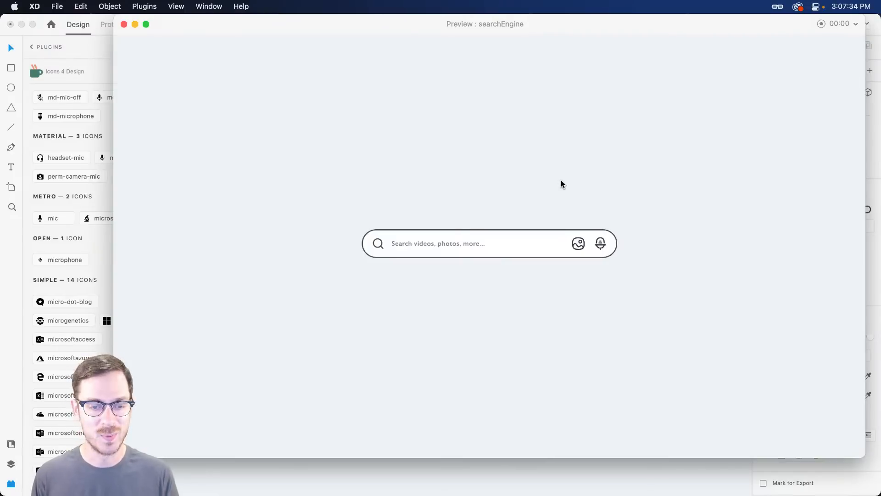
{"action": "key", "text": "super+w"}
Step: Shift the placeholder text slightly closer to the magnifier icon, to X 503
{"action": "scroll", "coordinate": [278, 224], "scroll_direction": "left", "scroll_amount": 7}
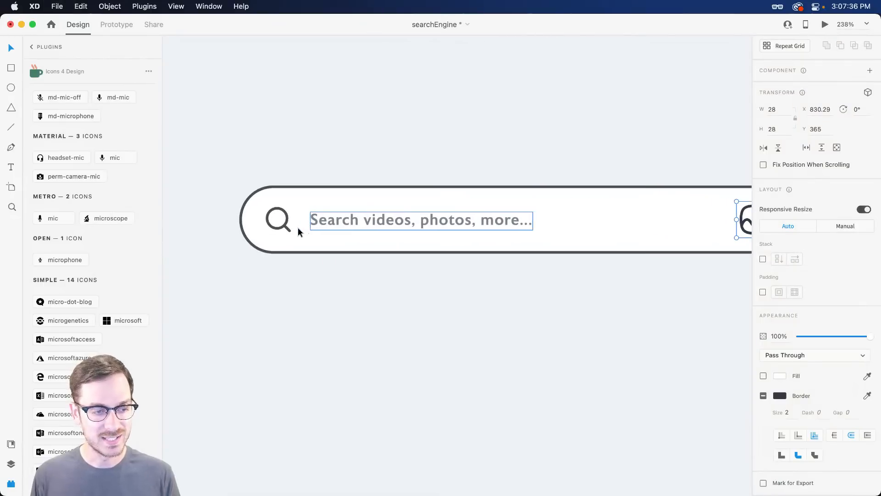
{"action": "left_click_drag", "start_coordinate": [330, 222], "coordinate": [328, 222]}
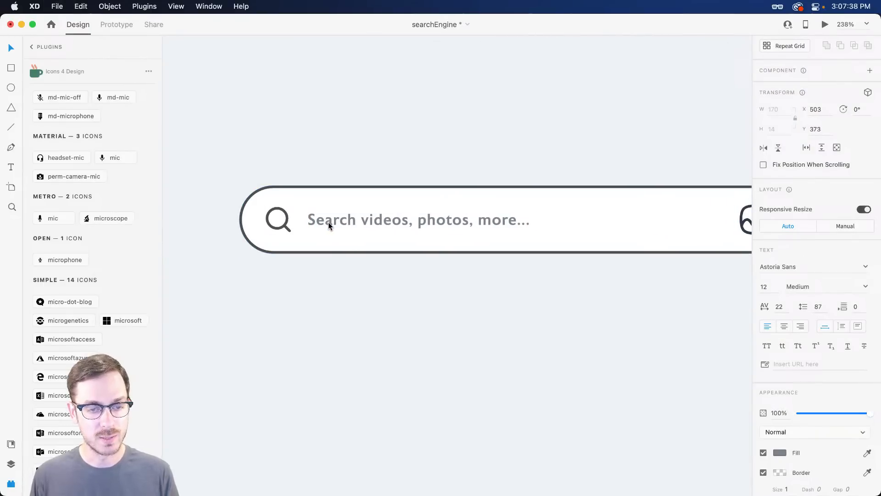
{"action": "scroll", "coordinate": [445, 265], "scroll_direction": "down", "scroll_amount": 3}
{"action": "left_click", "coordinate": [523, 297]}
{"action": "left_click_drag", "start_coordinate": [523, 297], "coordinate": [497, 272]}
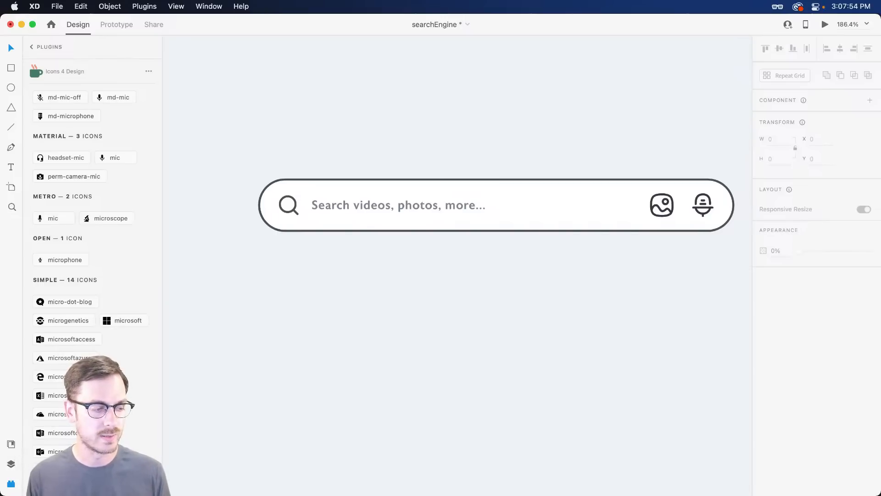
Step: Look through the shared libraries and open the Boop Branding library
{"action": "left_click", "coordinate": [11, 444]}
{"action": "left_click", "coordinate": [32, 49]}
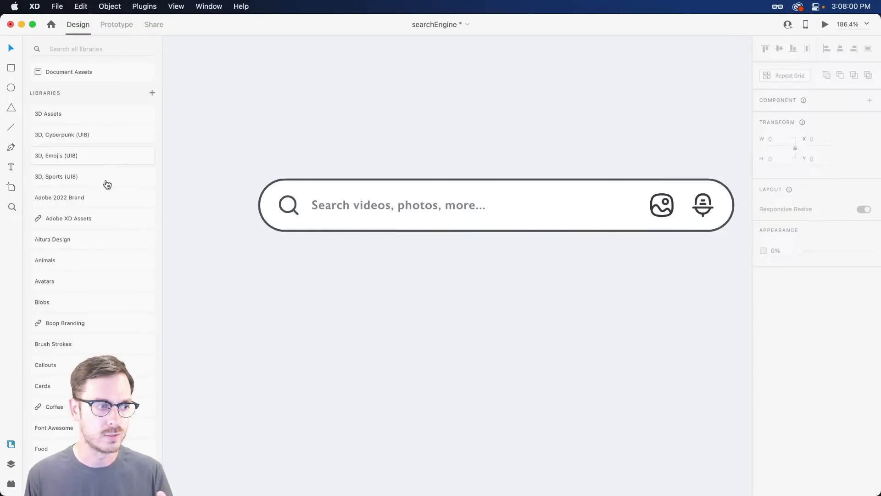
{"action": "scroll", "coordinate": [84, 301], "scroll_direction": "down", "scroll_amount": 10}
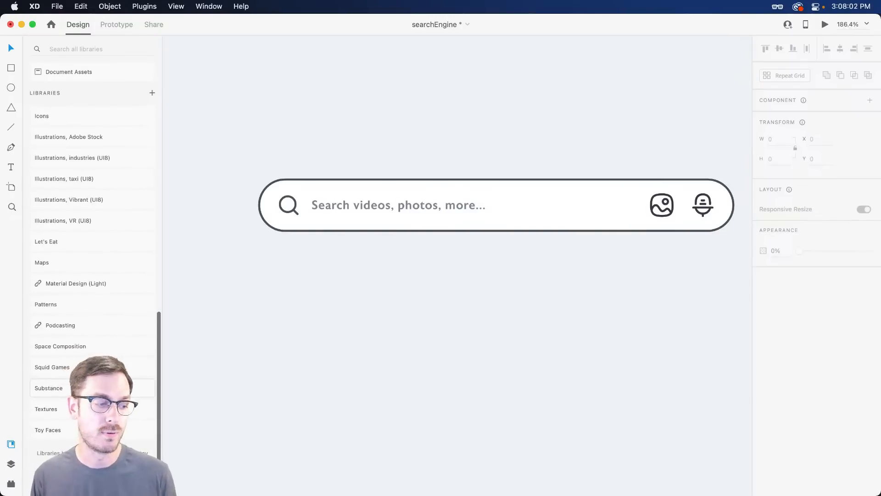
{"action": "scroll", "coordinate": [64, 260], "scroll_direction": "up", "scroll_amount": 10}
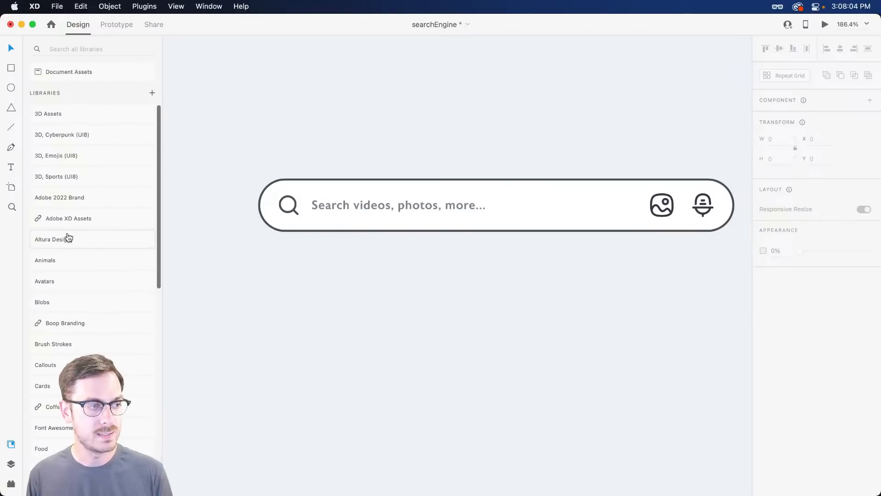
{"action": "left_click", "coordinate": [78, 322]}
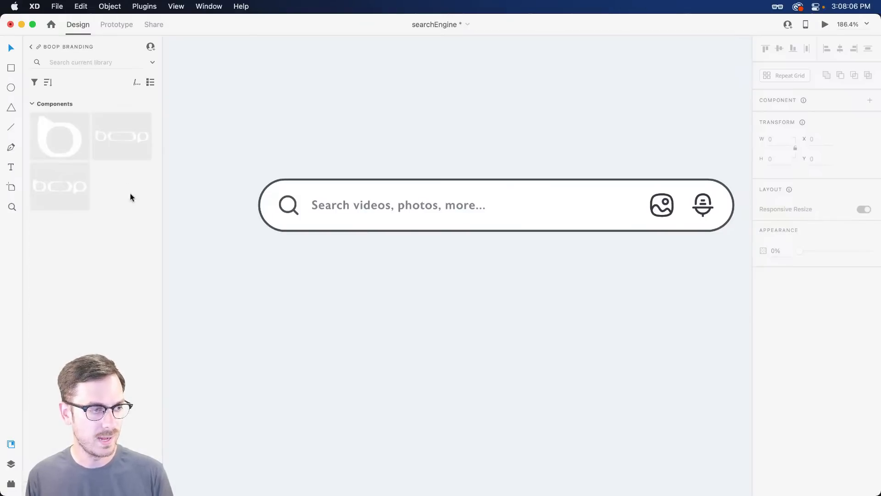
Step: Place the long white boop logo from the library on the artboard and scale it down to about 395 by 92
{"action": "left_click_drag", "start_coordinate": [122, 135], "coordinate": [190, 146]}
{"action": "scroll", "coordinate": [305, 214], "scroll_direction": "down", "scroll_amount": 5}
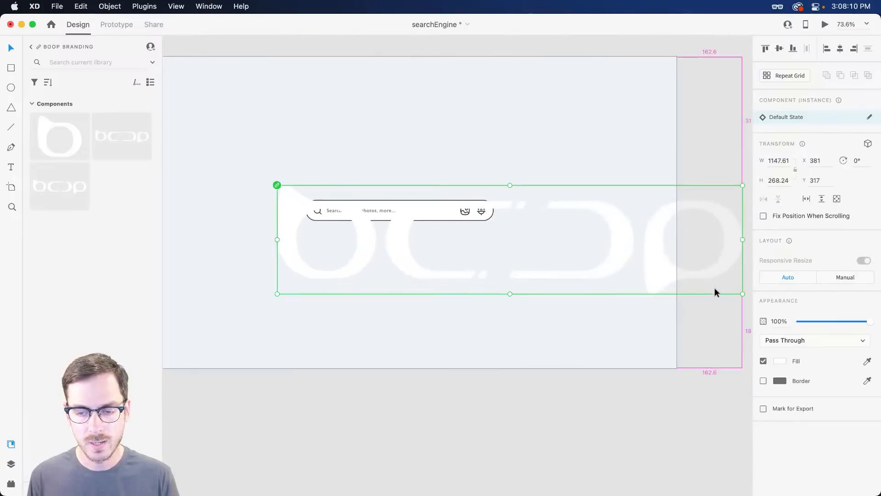
{"action": "left_click_drag", "start_coordinate": [742, 294], "coordinate": [659, 259]}
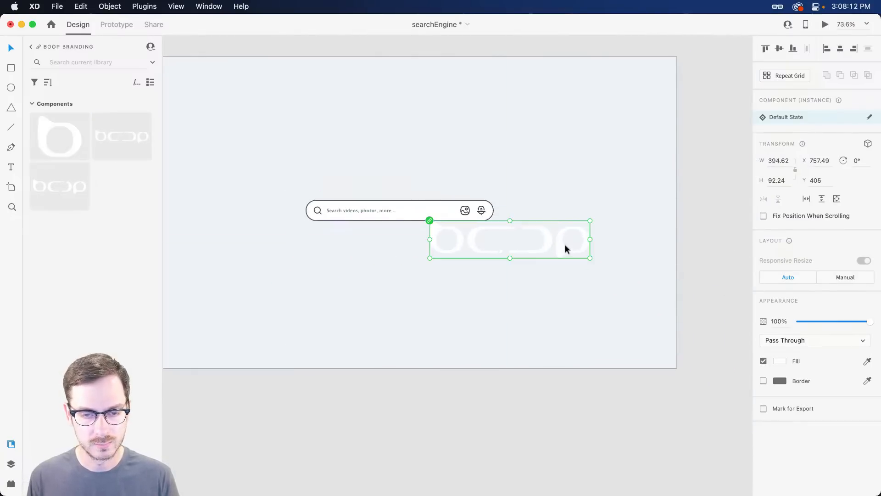
Step: Recolour the boop logo with the dark grey swatch from the document's saved colours
{"action": "key", "text": "super+y"}
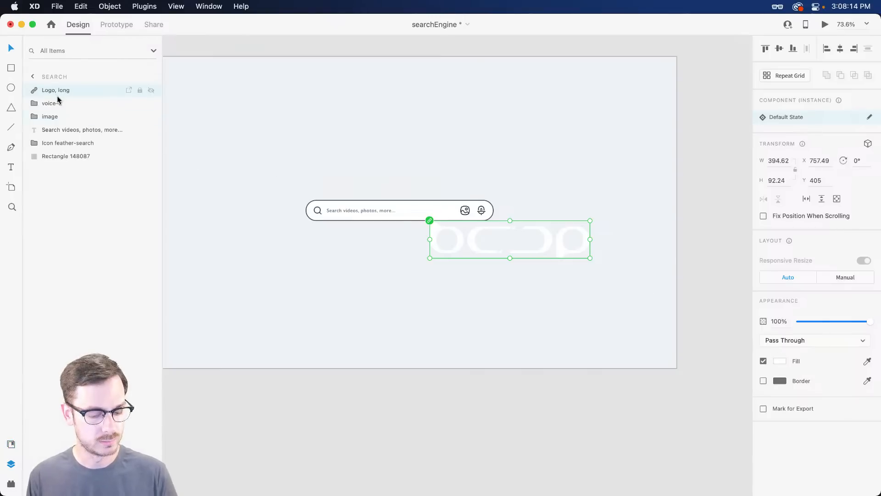
{"action": "key", "text": "super+shift+y"}
{"action": "left_click", "coordinate": [31, 50]}
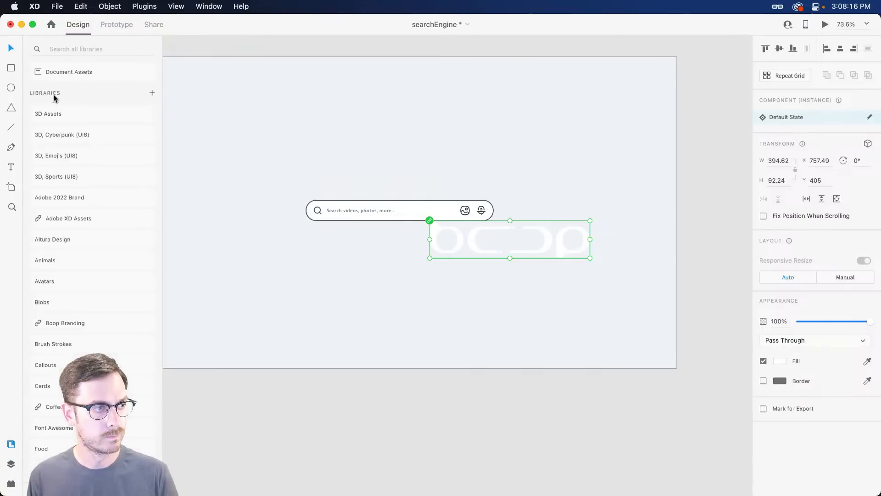
{"action": "left_click", "coordinate": [40, 69]}
{"action": "left_click", "coordinate": [44, 125]}
Step: Scale the boop logo down to about 253 by 58 and place it centred just above the search bar
{"action": "left_click_drag", "start_coordinate": [476, 239], "coordinate": [366, 173]}
{"action": "left_click_drag", "start_coordinate": [479, 190], "coordinate": [451, 184]}
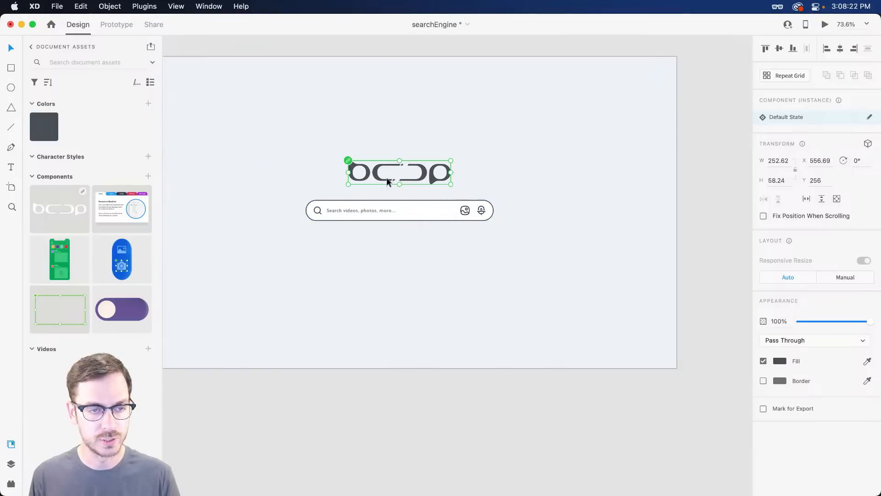
{"action": "left_click_drag", "start_coordinate": [358, 177], "coordinate": [422, 184]}
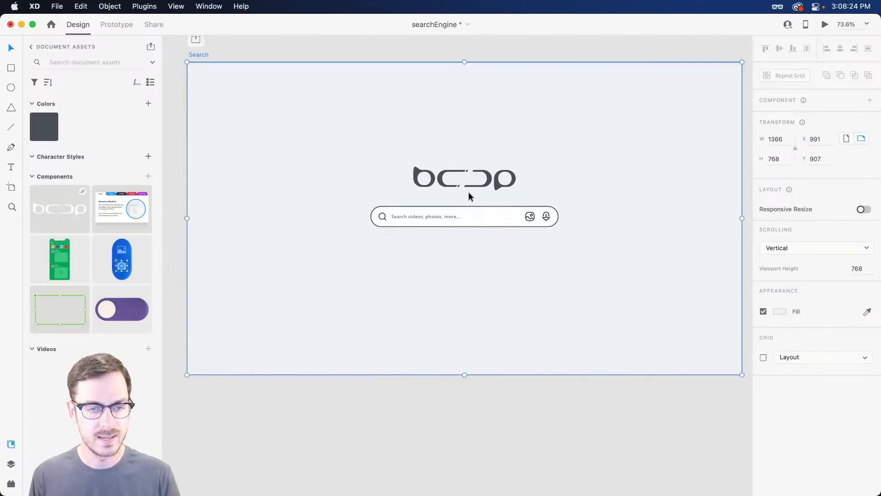
Step: Place the logo over the search bar, enlarged to about 328 by 76, and move its letter p past the bar's right end
{"action": "scroll", "coordinate": [469, 192], "scroll_direction": "up", "scroll_amount": 3}
{"action": "left_click", "coordinate": [499, 183]}
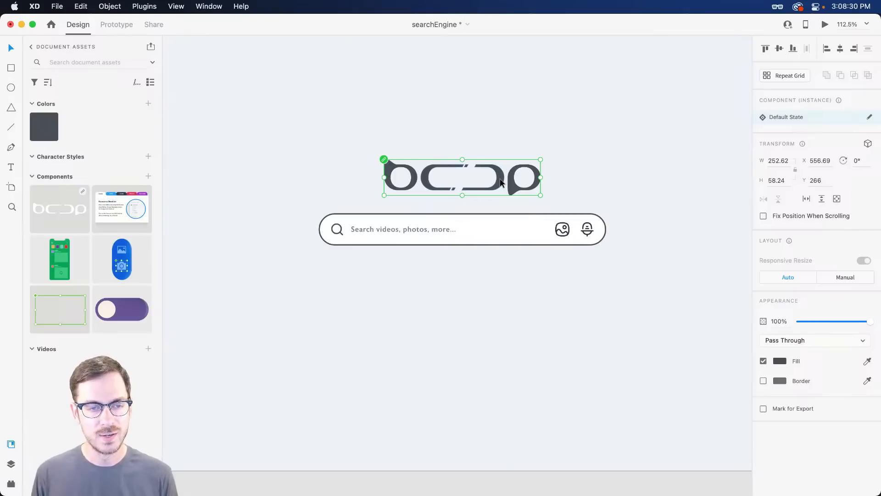
{"action": "left_click_drag", "start_coordinate": [499, 181], "coordinate": [489, 227]}
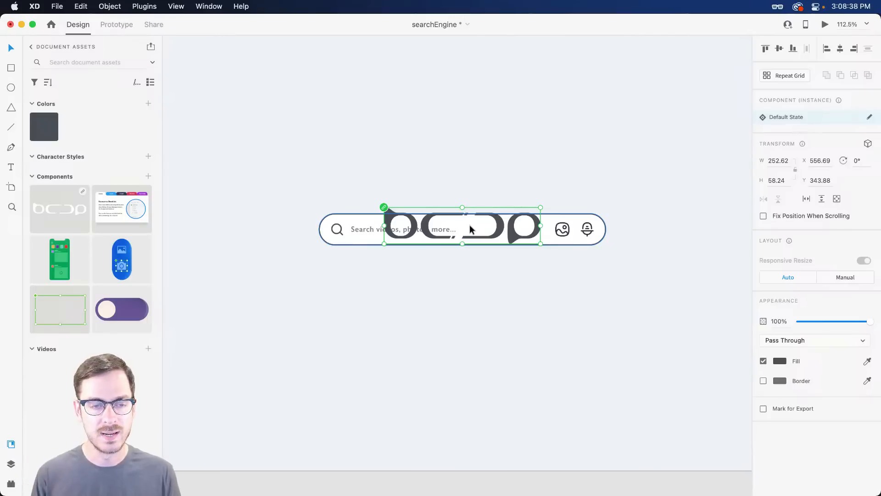
{"action": "left_click_drag", "start_coordinate": [541, 244], "coordinate": [579, 256]}
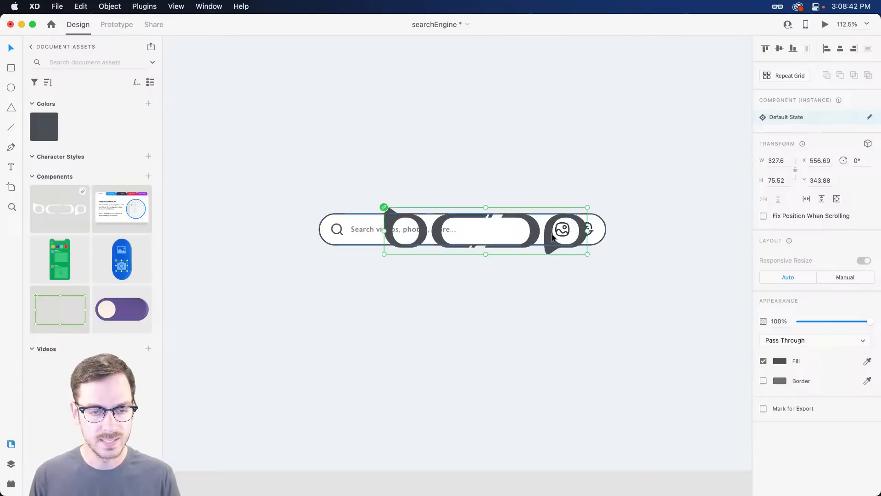
{"action": "left_click_drag", "start_coordinate": [535, 226], "coordinate": [637, 235]}
Step: Stretch the right end of the logo's middle rounded shape until it extends just beyond the search bar's right end
{"action": "double_click", "coordinate": [510, 226]}
{"action": "left_click", "coordinate": [503, 224]}
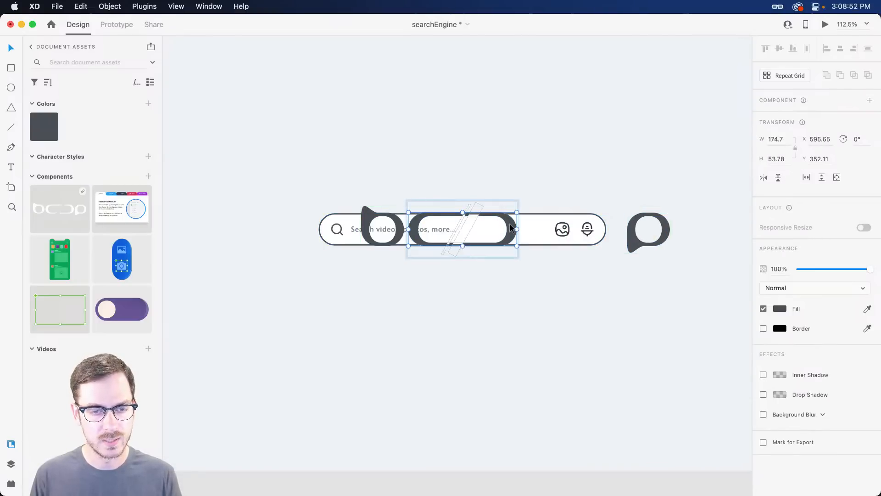
{"action": "left_click_drag", "start_coordinate": [512, 228], "coordinate": [567, 229]}
{"action": "key", "text": "super+z"}
{"action": "double_click", "coordinate": [507, 219]}
{"action": "left_click_drag", "start_coordinate": [481, 198], "coordinate": [549, 279]}
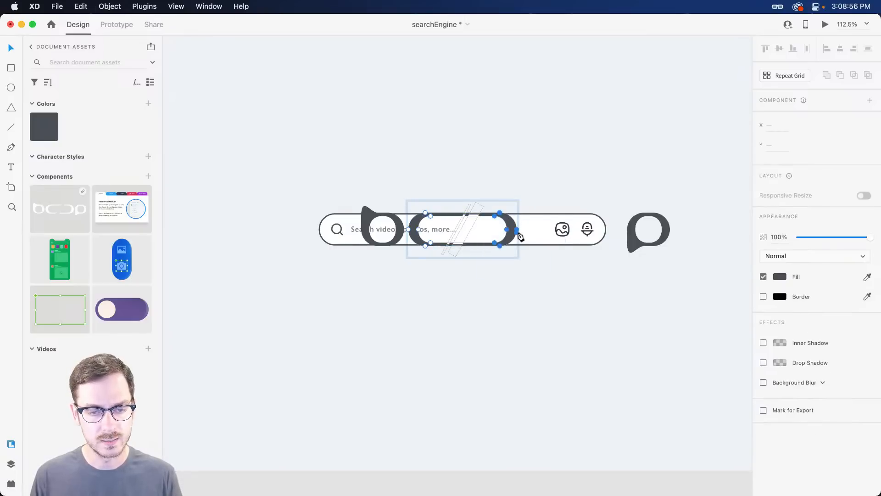
{"action": "left_click_drag", "start_coordinate": [517, 230], "coordinate": [615, 229]}
Step: Extend the middle shape leftward to a width of about 488, with the letters b and p close to its ends
{"action": "left_click_drag", "start_coordinate": [444, 201], "coordinate": [272, 219]}
{"action": "key", "text": "Escape"}
{"action": "left_click_drag", "start_coordinate": [665, 232], "coordinate": [657, 229]}
Step: Remove the border from the white search bar rectangle
{"action": "double_click", "coordinate": [503, 232]}
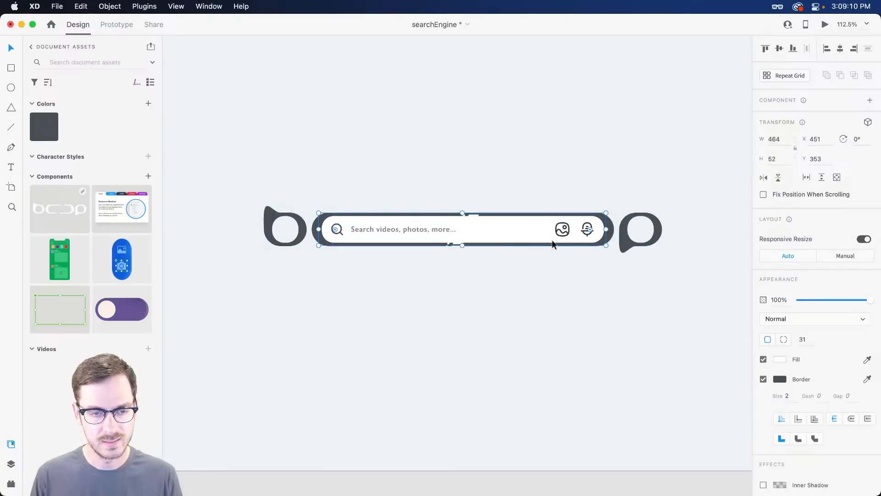
{"action": "left_click", "coordinate": [763, 379]}
Step: Move the two diagonal slashes in the logo's middle shape 50 to the right, to X 698.92
{"action": "left_click", "coordinate": [487, 213]}
{"action": "scroll", "coordinate": [479, 222], "scroll_direction": "up", "scroll_amount": 5}
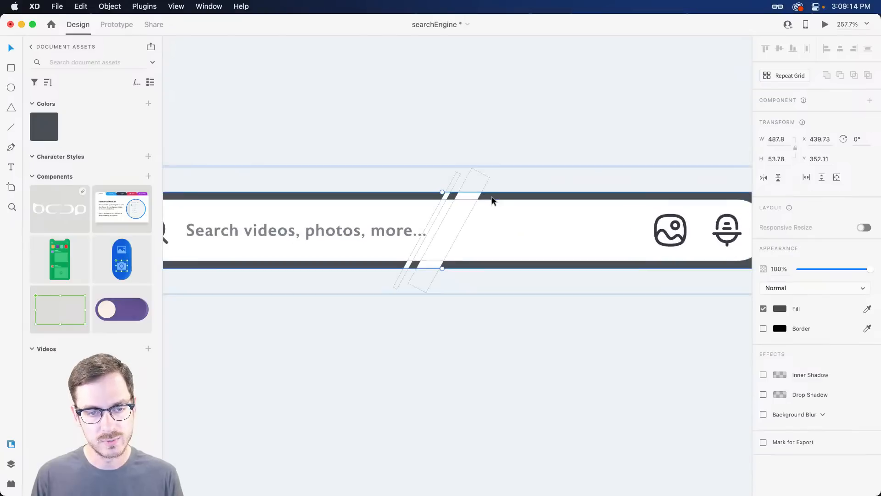
{"action": "left_click_drag", "start_coordinate": [434, 161], "coordinate": [523, 175]}
{"action": "left_click_drag", "start_coordinate": [425, 140], "coordinate": [512, 191]}
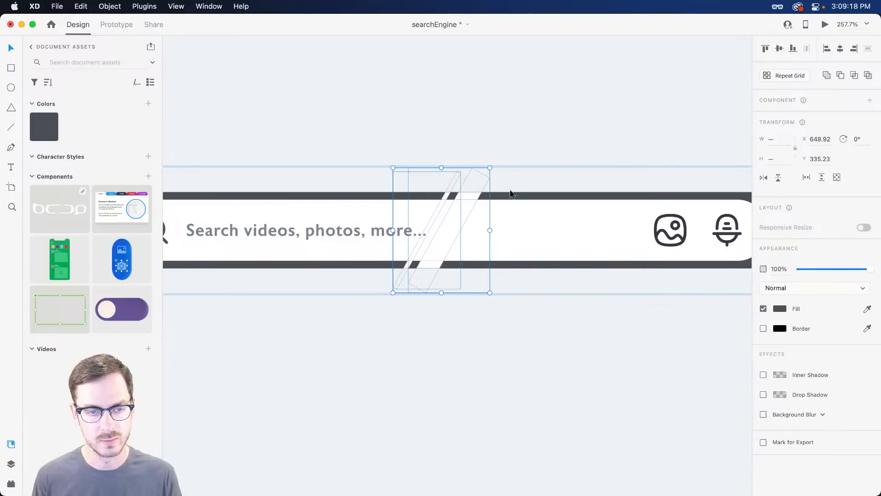
{"action": "key", "text": "shift+Right"}
{"action": "key", "text": "shift+Right"}
{"action": "key", "text": "shift+Right"}
{"action": "key", "text": "shift+Right"}
{"action": "key", "text": "shift+Right"}
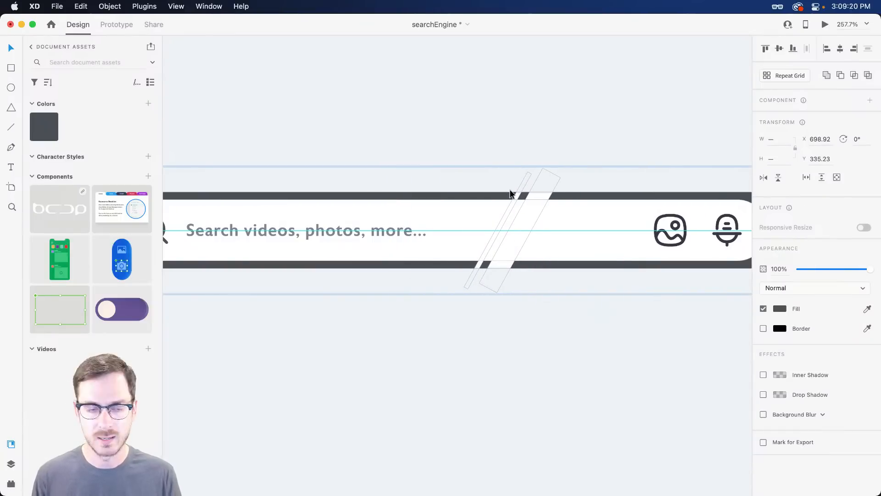
{"action": "left_click", "coordinate": [347, 120]}
{"action": "scroll", "coordinate": [348, 121], "scroll_direction": "down", "scroll_amount": 5}
{"action": "left_click_drag", "start_coordinate": [348, 121], "coordinate": [472, 173]}
{"action": "scroll", "coordinate": [392, 137], "scroll_direction": "down", "scroll_amount": 3}
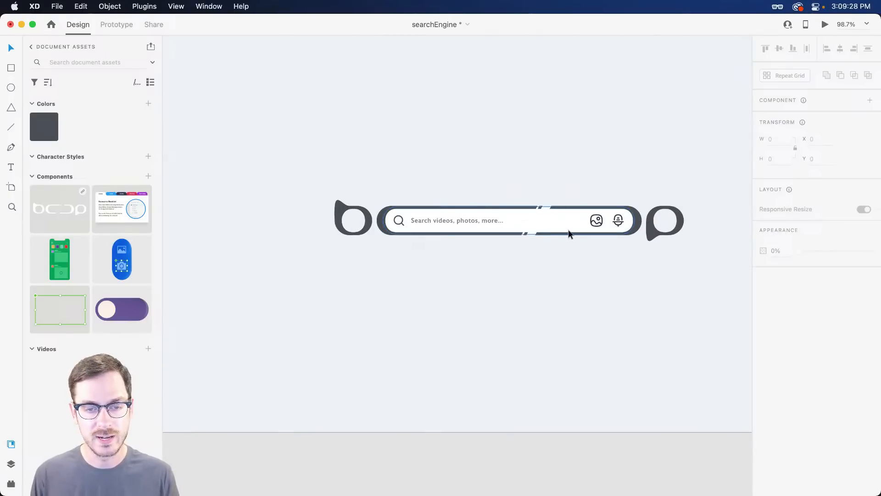
Step: Extend the white search bar rectangle's upper and lower edges to meet the logo outline, giving a height of 54 at Y 352
{"action": "scroll", "coordinate": [556, 229], "scroll_direction": "up", "scroll_amount": 6}
{"action": "left_click", "coordinate": [469, 168]}
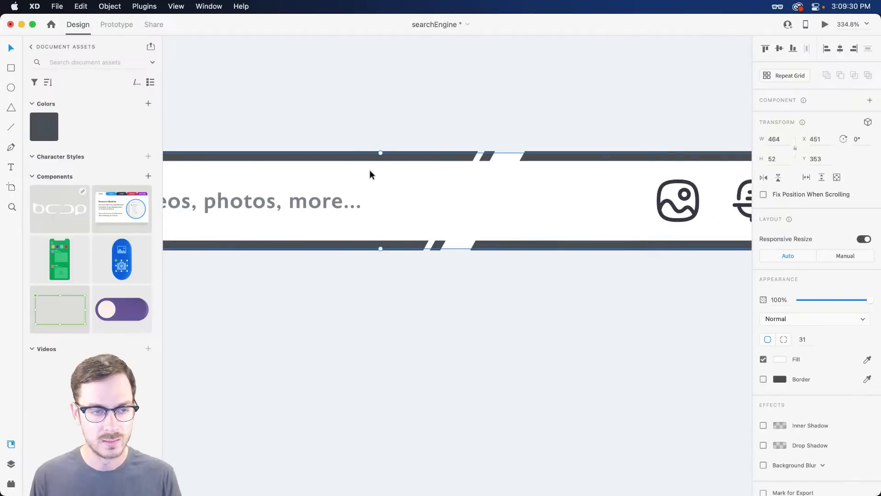
{"action": "left_click_drag", "start_coordinate": [380, 158], "coordinate": [384, 150]}
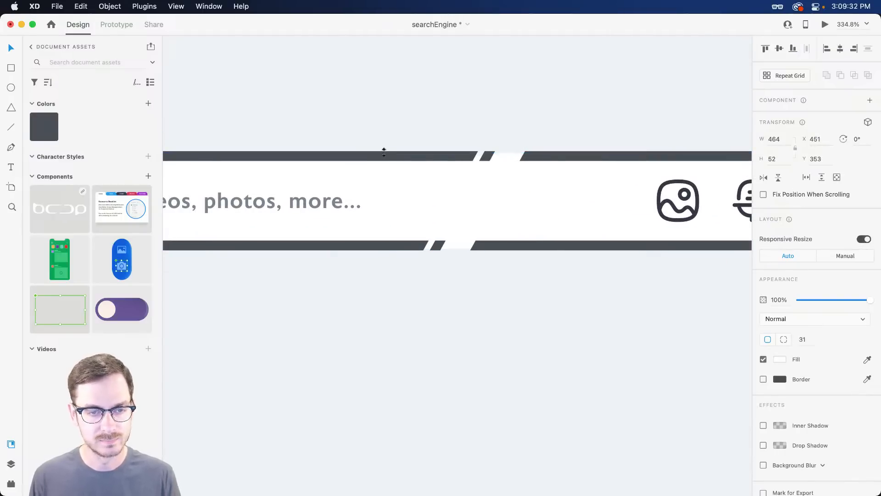
{"action": "left_click_drag", "start_coordinate": [381, 248], "coordinate": [381, 250]}
{"action": "scroll", "coordinate": [391, 258], "scroll_direction": "down", "scroll_amount": 3}
{"action": "left_click", "coordinate": [384, 318]}
{"action": "left_click_drag", "start_coordinate": [385, 317], "coordinate": [441, 301]}
{"action": "scroll", "coordinate": [432, 291], "scroll_direction": "down", "scroll_amount": 3}
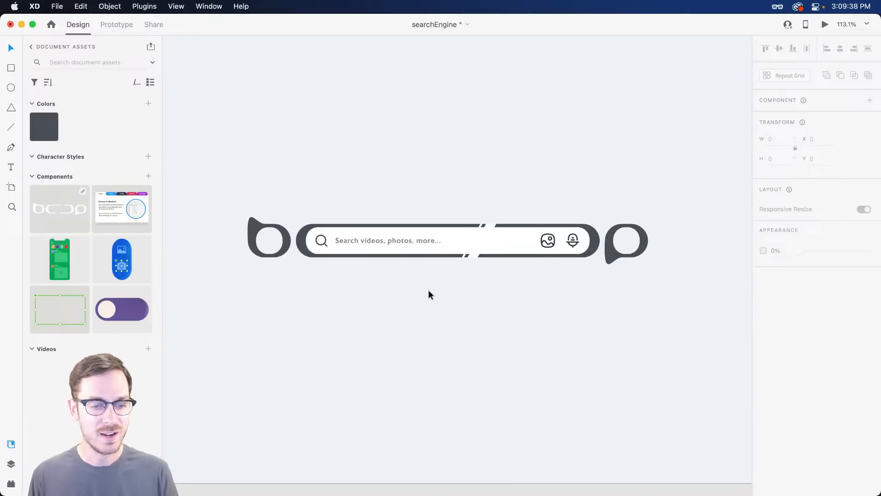
{"action": "scroll", "coordinate": [429, 290], "scroll_direction": "down", "scroll_amount": 4}
{"action": "left_click", "coordinate": [547, 270]}
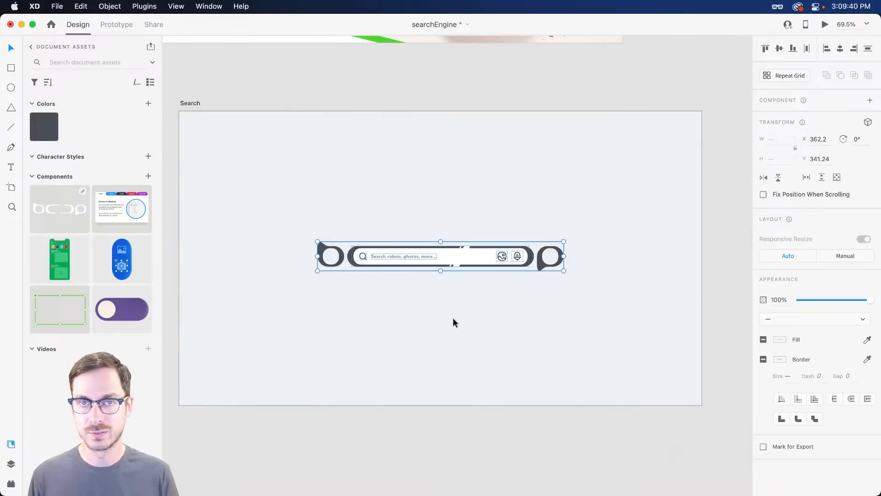
{"action": "left_click_drag", "start_coordinate": [455, 321], "coordinate": [478, 297]}
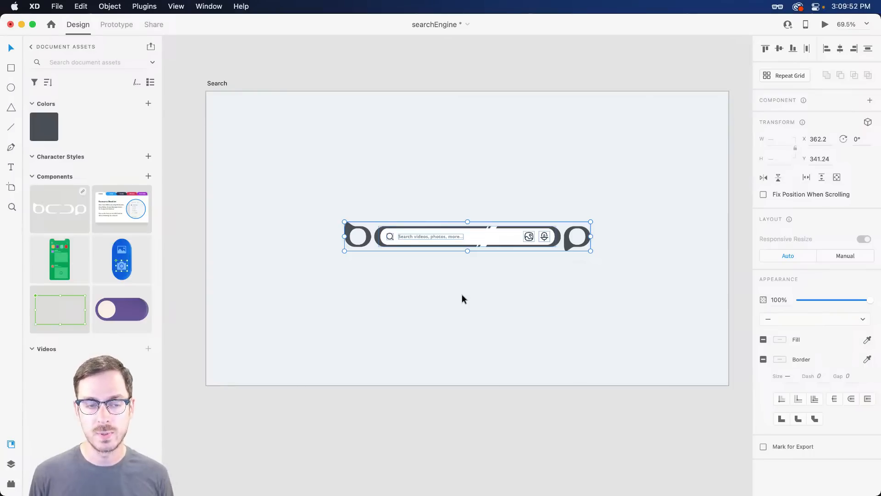
{"action": "left_click", "coordinate": [463, 293]}
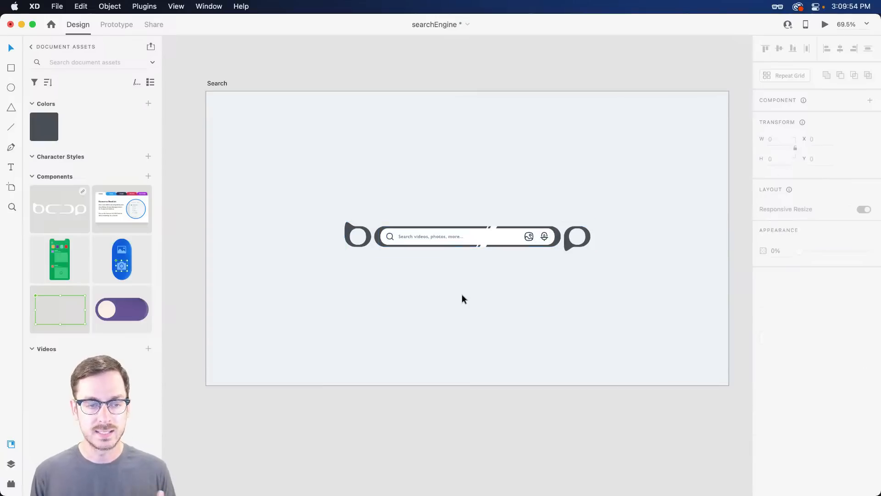
{"action": "left_click", "coordinate": [467, 235]}
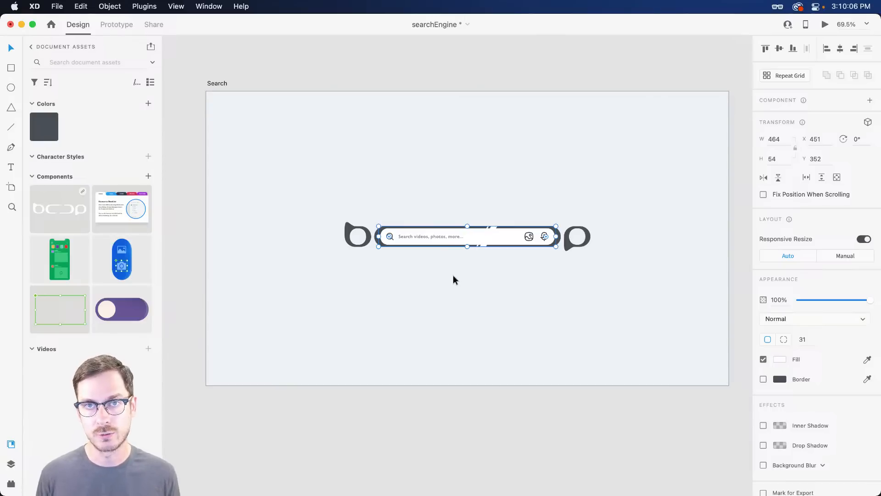
{"action": "left_click", "coordinate": [454, 276]}
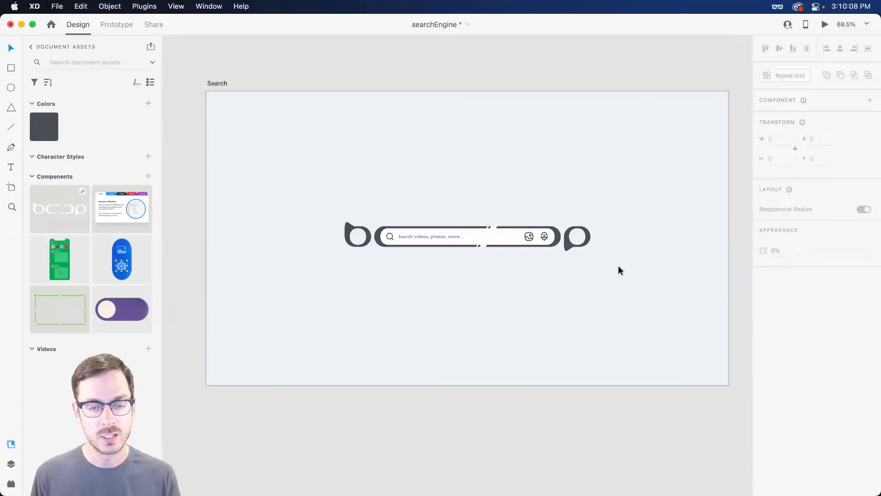
Step: Turn the logo, icons, placeholder text and search bar rectangle together into one component
{"action": "left_click_drag", "start_coordinate": [652, 291], "coordinate": [329, 187]}
{"action": "key", "text": "super+y"}
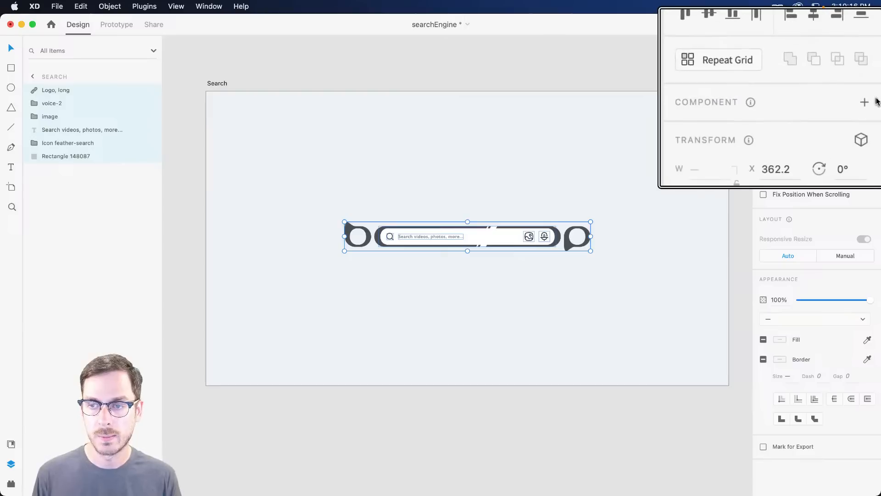
{"action": "left_click", "coordinate": [864, 102]}
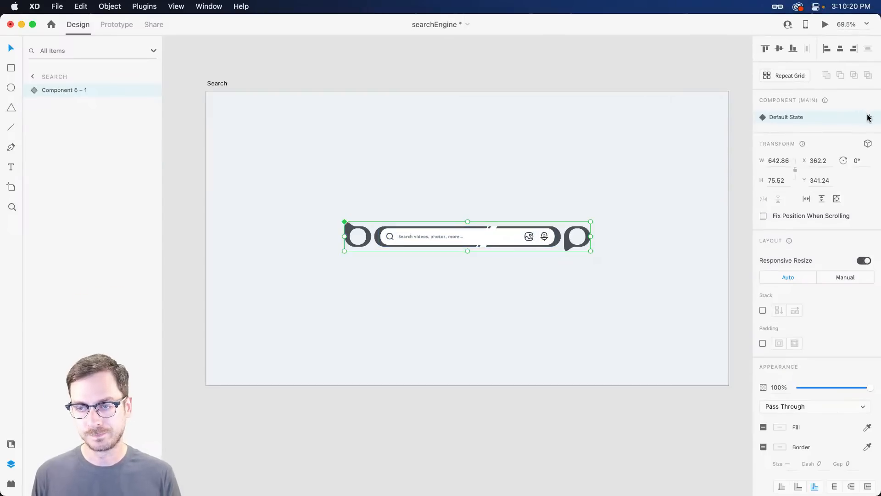
Step: Add a Toggle State with its default name to the search bar component
{"action": "left_click", "coordinate": [868, 118]}
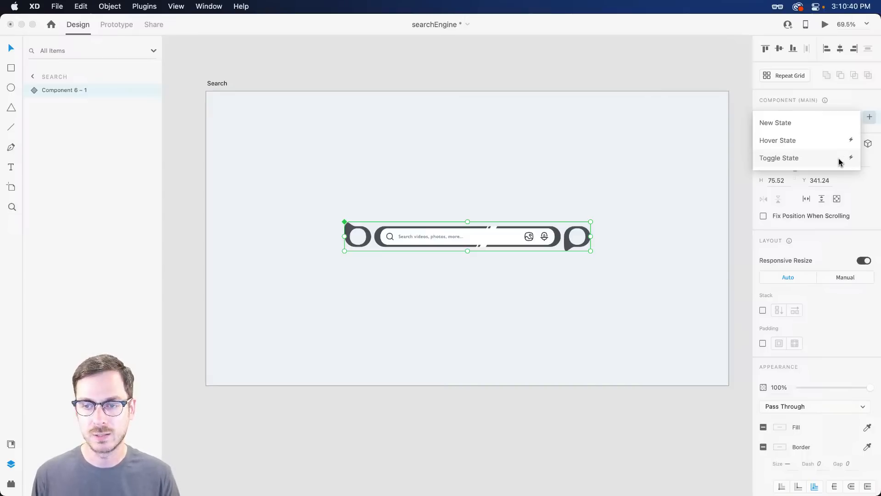
{"action": "left_click", "coordinate": [832, 157]}
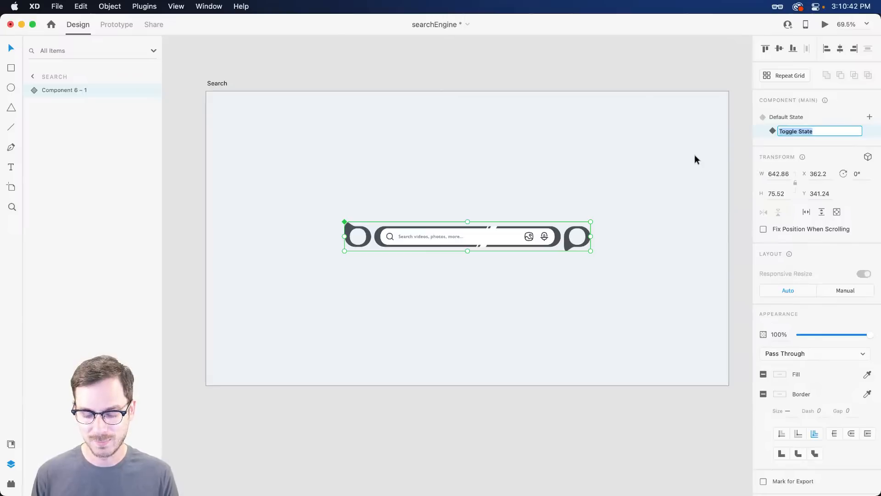
{"action": "key", "text": "Return"}
Step: Hide the placeholder text "Search videos, photos, more..." in the component's Toggle State
{"action": "scroll", "coordinate": [428, 272], "scroll_direction": "up", "scroll_amount": 3}
{"action": "scroll", "coordinate": [428, 276], "scroll_direction": "up", "scroll_amount": 5}
{"action": "scroll", "coordinate": [528, 271], "scroll_direction": "down", "scroll_amount": 2}
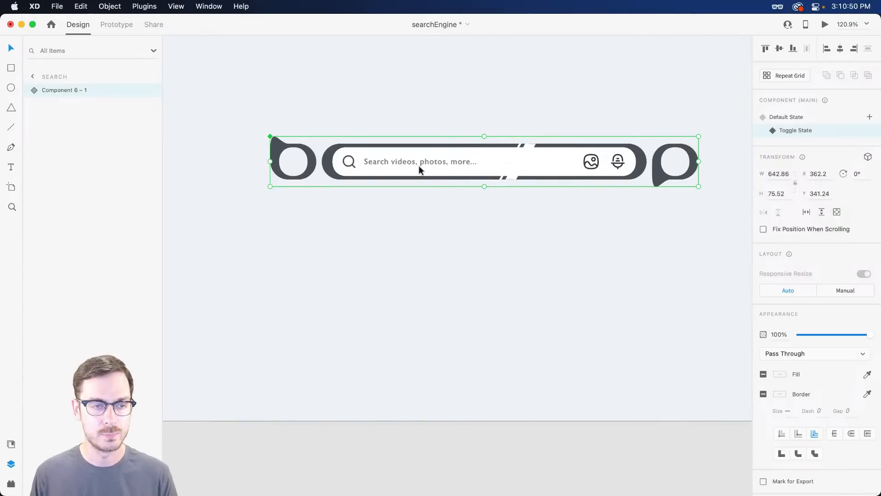
{"action": "scroll", "coordinate": [358, 153], "scroll_direction": "up", "scroll_amount": 5}
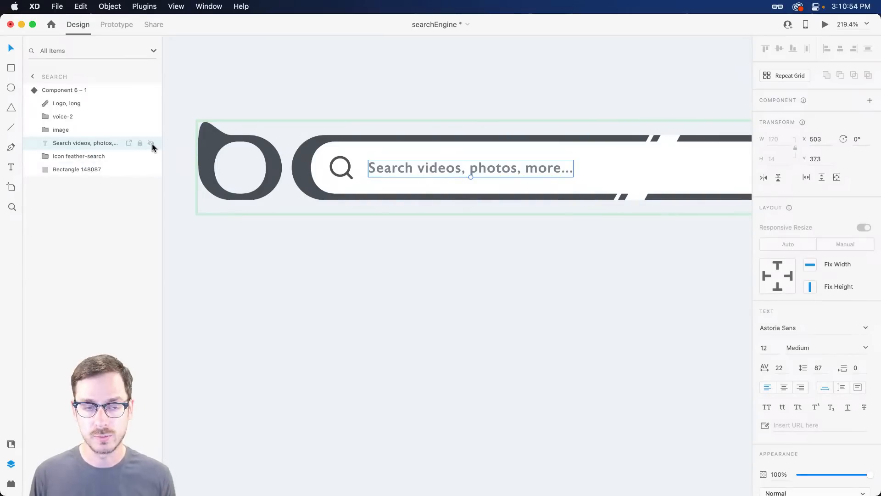
{"action": "left_click", "coordinate": [151, 144]}
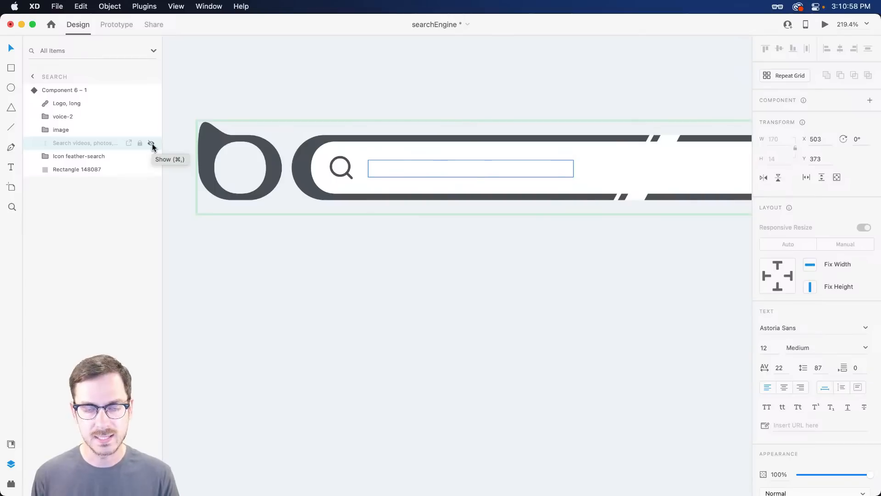
Step: Draw a vertical cursor line 21 high beside the magnifier at about X 502.5, Y 368.5, coloured with the logo's dark grey
{"action": "key", "text": "l"}
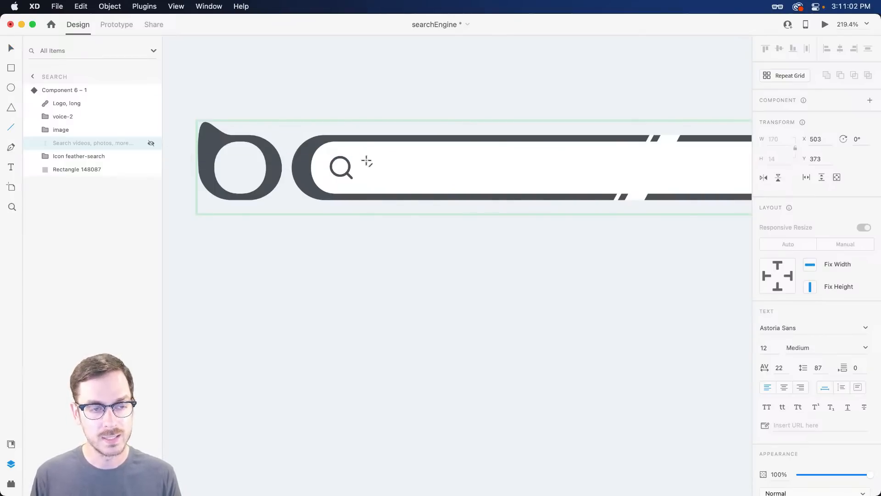
{"action": "left_click_drag", "start_coordinate": [370, 152], "coordinate": [370, 178]}
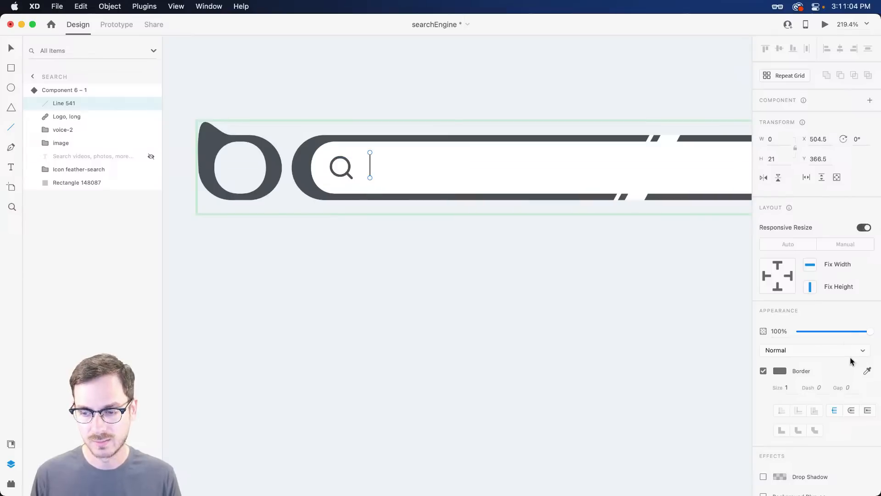
{"action": "left_click", "coordinate": [868, 371]}
{"action": "left_click", "coordinate": [540, 198]}
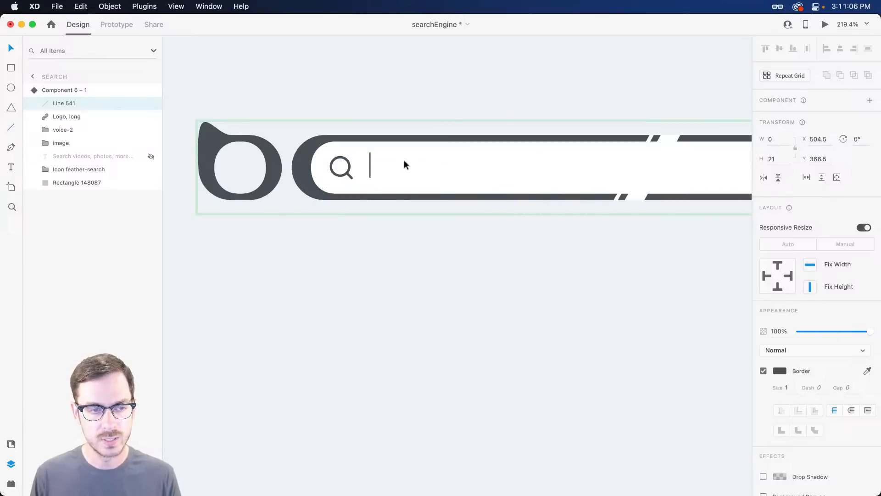
{"action": "left_click_drag", "start_coordinate": [371, 167], "coordinate": [367, 171]}
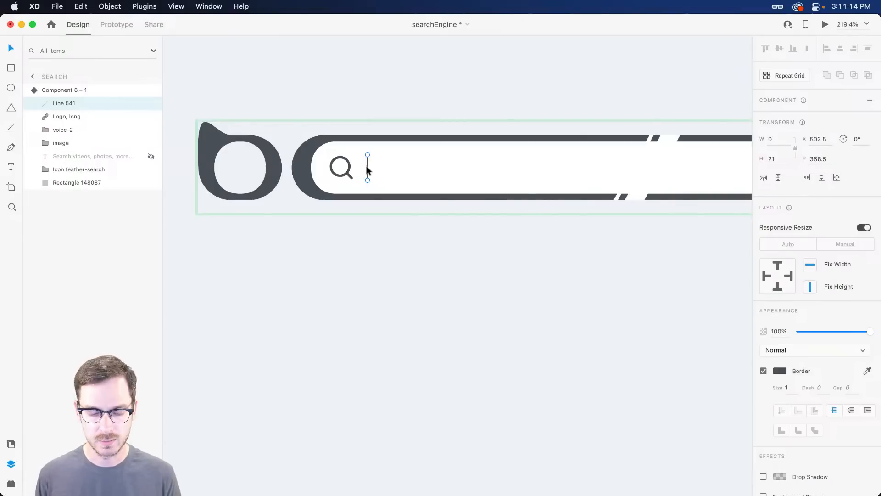
Step: Open the LottieFiles plugin
{"action": "left_click", "coordinate": [11, 482]}
{"action": "left_click", "coordinate": [32, 48]}
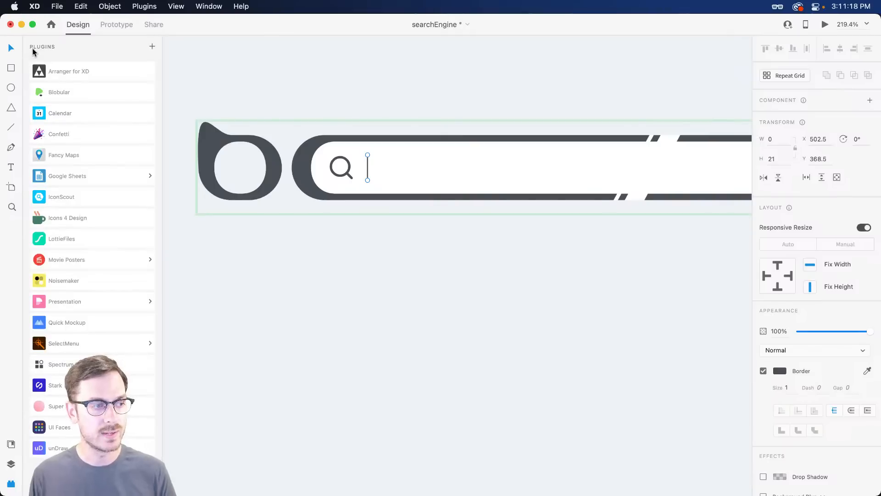
{"action": "left_click", "coordinate": [90, 242]}
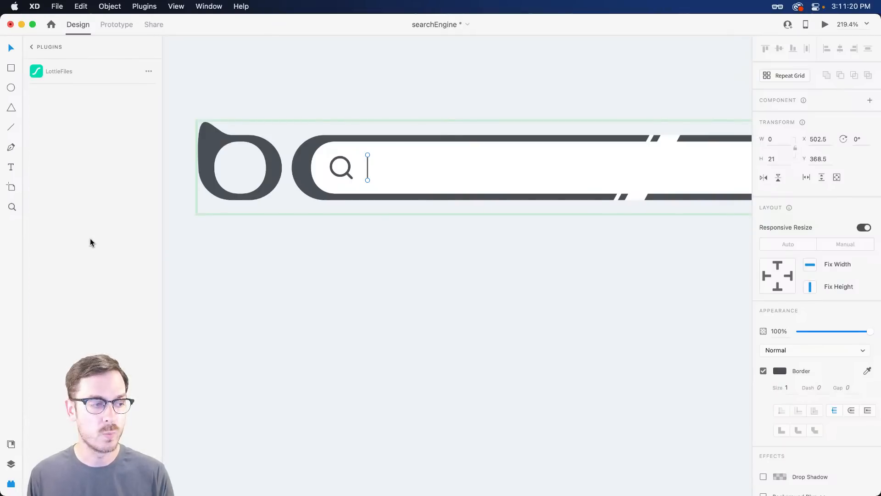
Step: Search the LottieFiles library for "text caret" and look through the animations for a blinking cursor
{"action": "left_click", "coordinate": [76, 139]}
{"action": "type", "text": "text"}
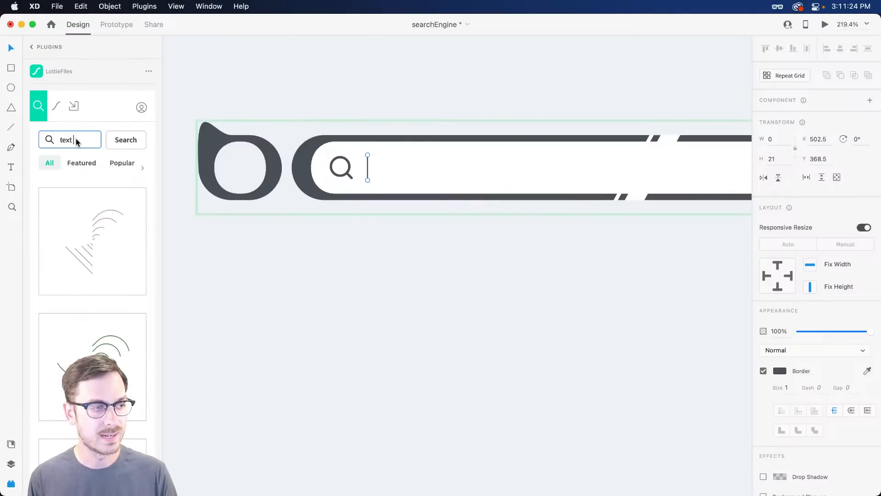
{"action": "type", "text": " caret"}
{"action": "key", "text": "Return"}
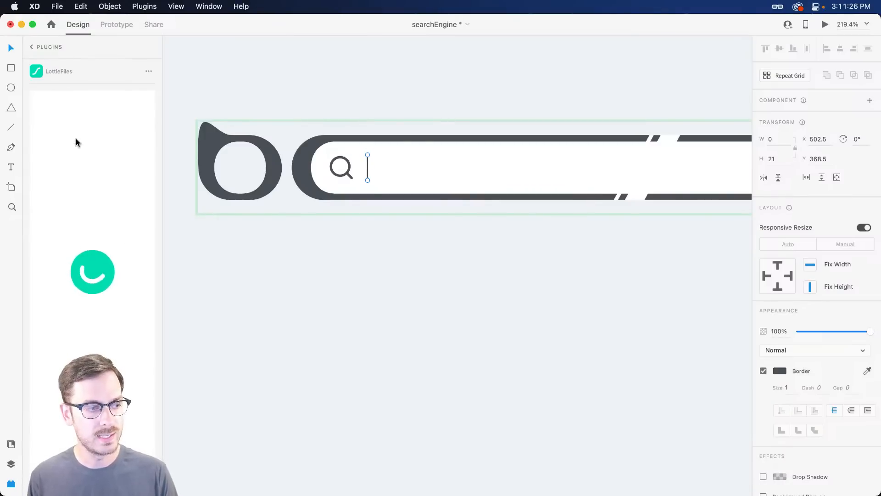
{"action": "scroll", "coordinate": [76, 258], "scroll_direction": "down", "scroll_amount": 10}
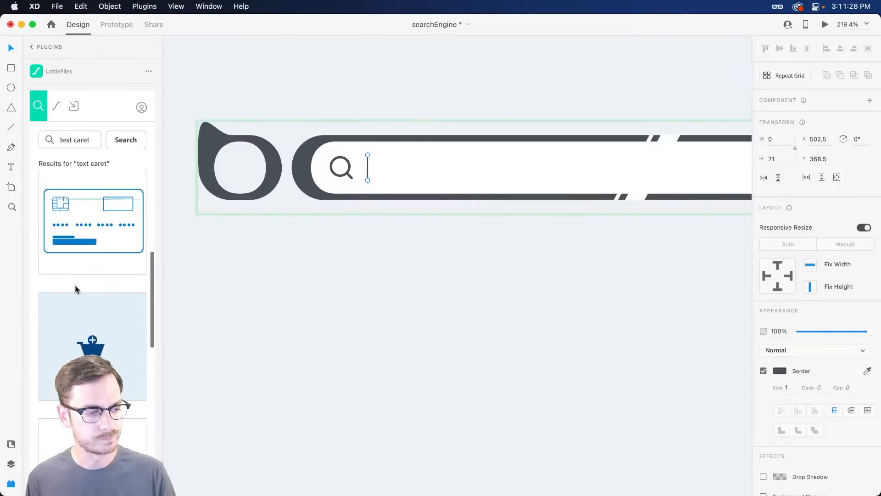
Step: Broaden the LottieFiles search to "text" and look through the animations
{"action": "scroll", "coordinate": [77, 287], "scroll_direction": "up", "scroll_amount": 10}
{"action": "double_click", "coordinate": [82, 139]}
{"action": "key", "text": "BackSpace"}
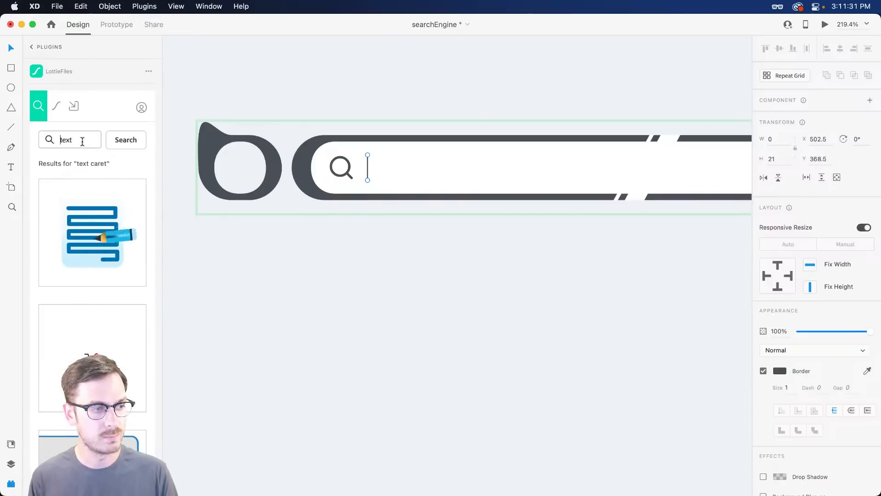
{"action": "left_click", "coordinate": [125, 141]}
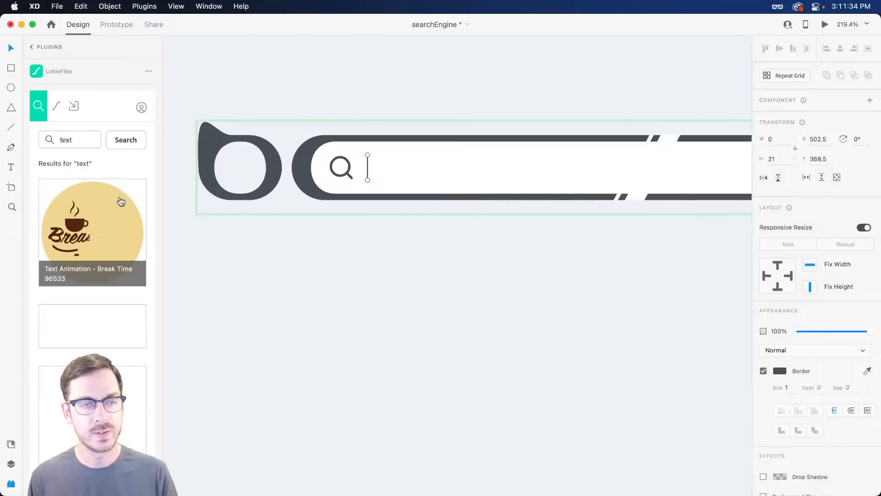
{"action": "scroll", "coordinate": [117, 197], "scroll_direction": "down", "scroll_amount": 5}
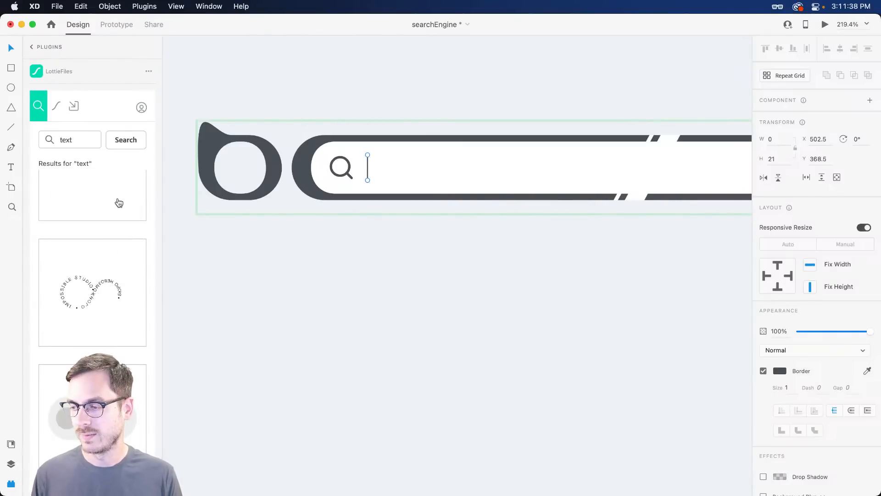
Step: Bring textCursor.json from Finder's Lottie folder onto the canvas beside the drawn cursor line in the search bar
{"action": "key", "text": "super+Tab"}
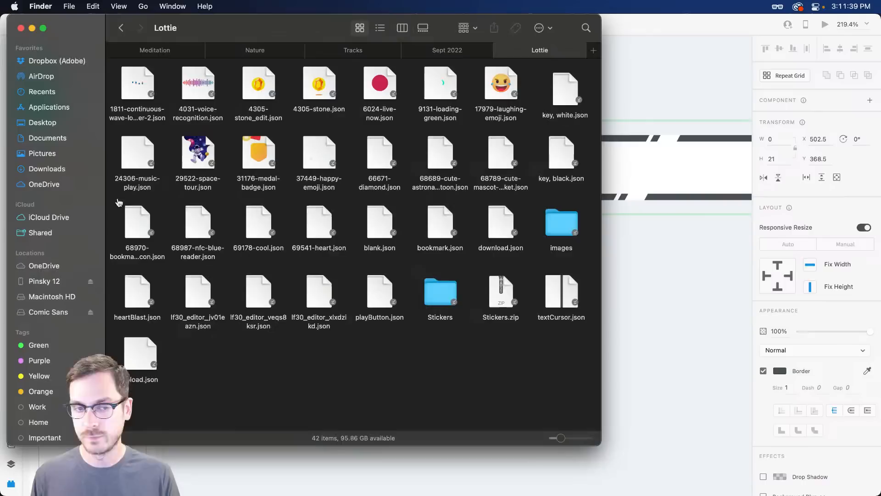
{"action": "left_click", "coordinate": [567, 296]}
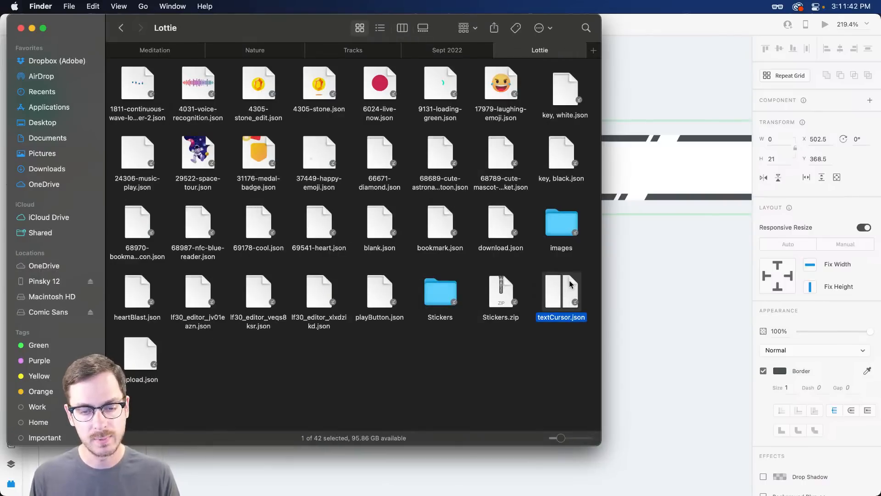
{"action": "left_click_drag", "start_coordinate": [555, 293], "coordinate": [377, 162]}
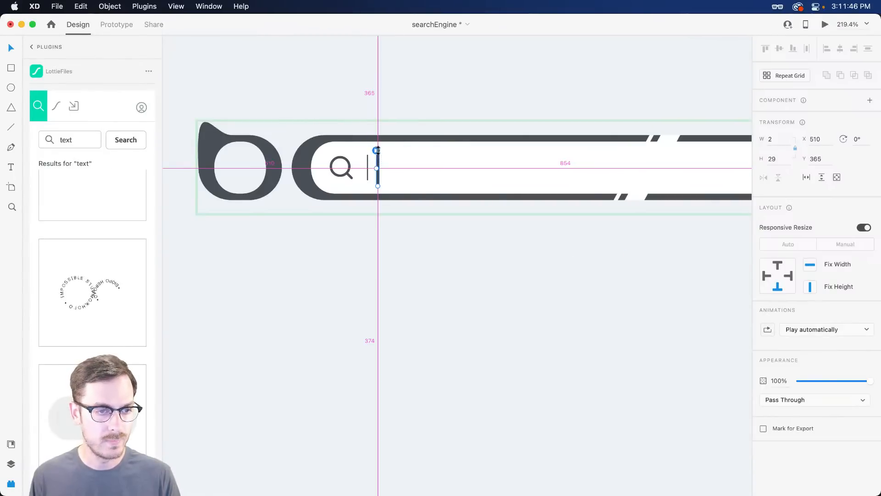
Step: Scale the text cursor animation to 2 by 19 and place it over the drawn line at X 501, Y 370
{"action": "scroll", "coordinate": [368, 170], "scroll_direction": "up", "scroll_amount": 5}
{"action": "left_click_drag", "start_coordinate": [384, 196], "coordinate": [383, 195]}
{"action": "left_click_drag", "start_coordinate": [383, 163], "coordinate": [366, 159]}
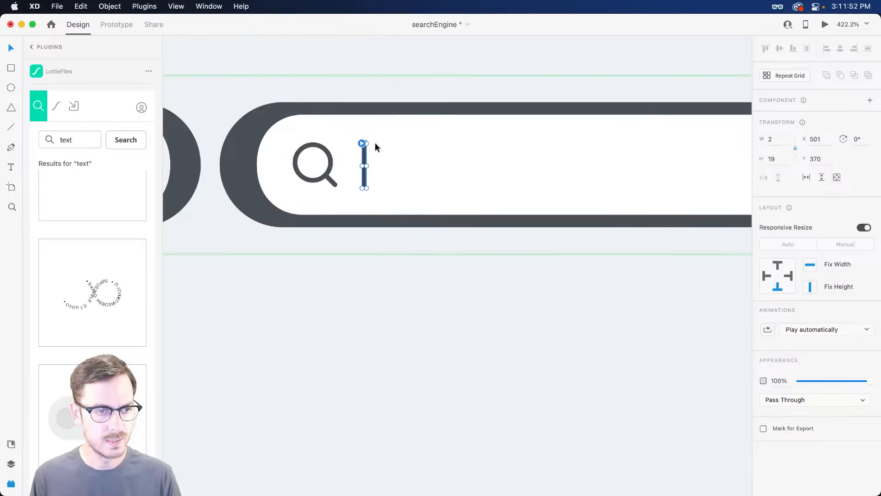
Step: Remove the static cursor line and set the text cursor animation to loop, playing automatically
{"action": "left_click", "coordinate": [366, 145]}
{"action": "left_click", "coordinate": [368, 146]}
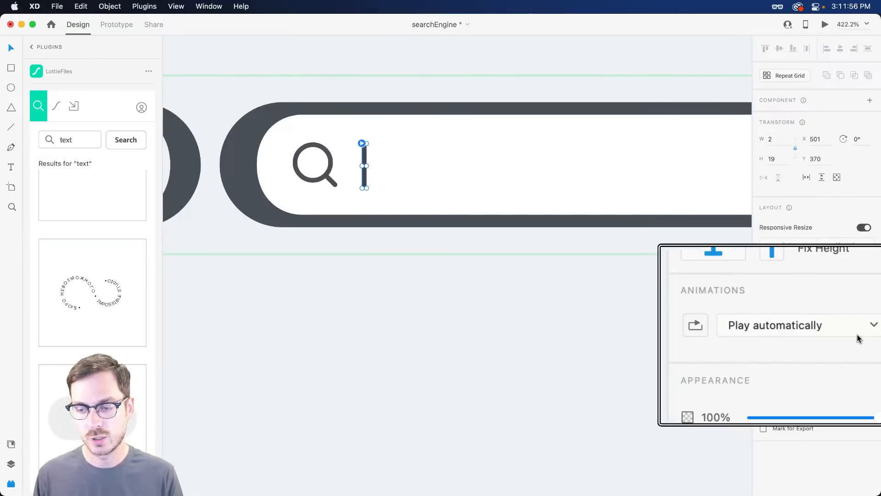
{"action": "left_click", "coordinate": [772, 331]}
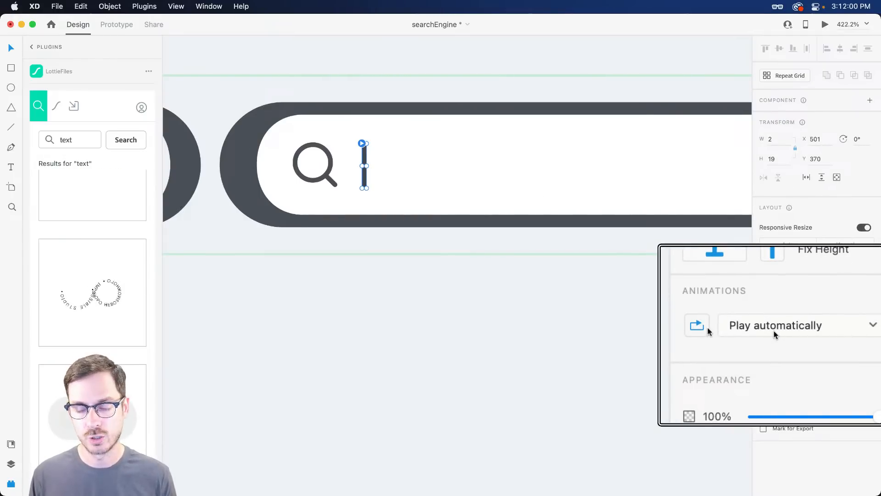
Step: Search the LottieFiles library for "text cursor" to find a comparable blinking cursor animation
{"action": "left_click", "coordinate": [89, 139]}
{"action": "type", "text": "cursor"}
{"action": "key", "text": "Return"}
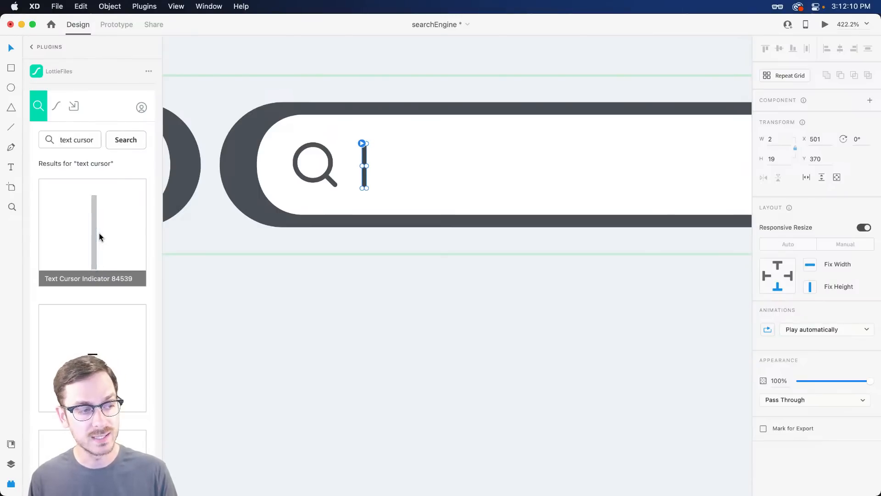
Step: Preview the blinking cursor in the search bar, close the preview, and nudge the cursor animation to X 499
{"action": "left_click", "coordinate": [825, 25]}
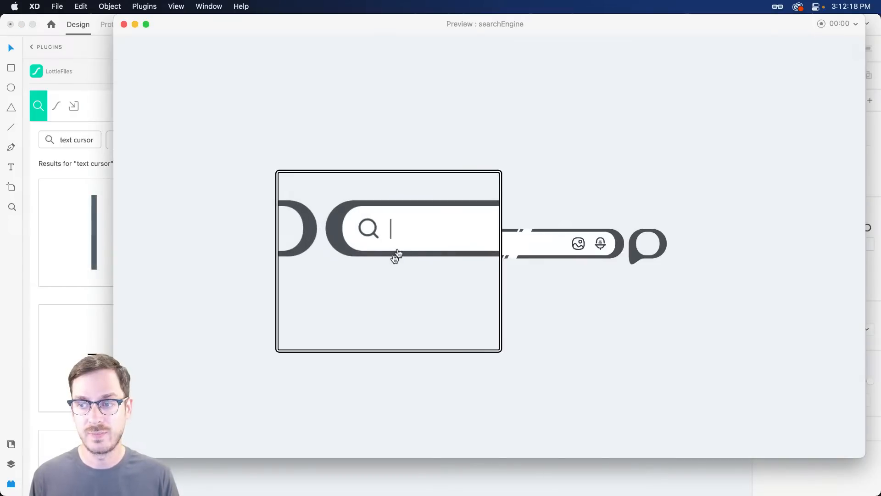
{"action": "key", "text": "super+w"}
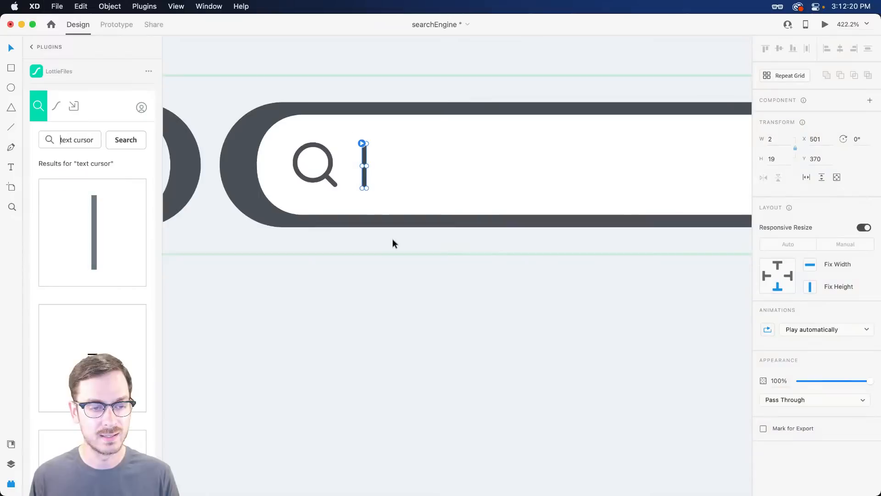
{"action": "key", "text": "Left"}
{"action": "key", "text": "Left"}
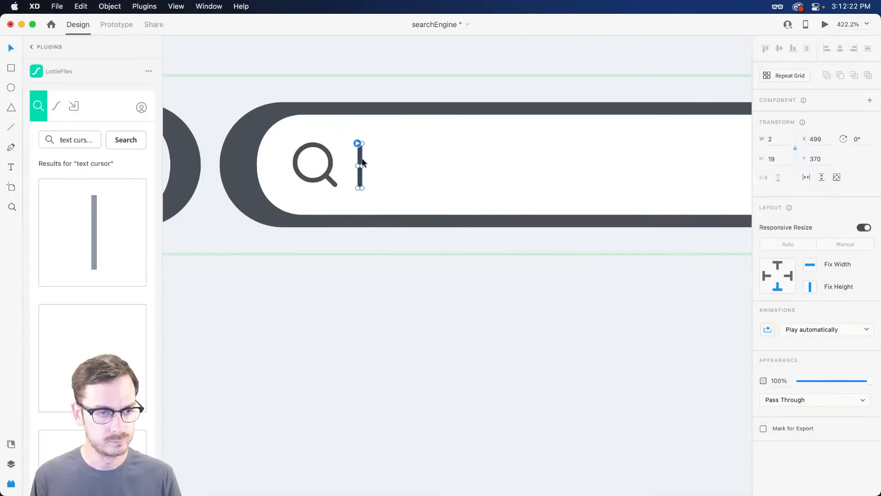
{"action": "scroll", "coordinate": [373, 180], "scroll_direction": "down", "scroll_amount": 5}
{"action": "left_click", "coordinate": [422, 213]}
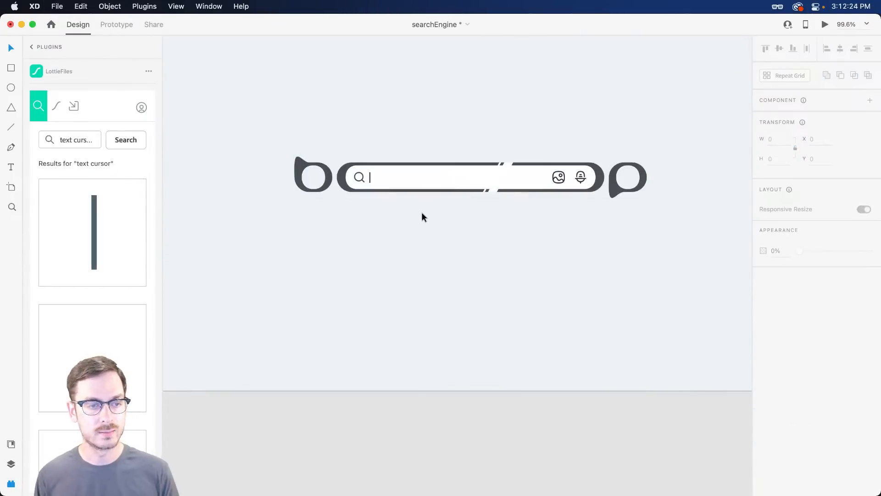
Step: Draw a white rectangle about 447 by 125 under the search bar in the Toggle State, at X 460, Y 429
{"action": "left_click", "coordinate": [429, 186]}
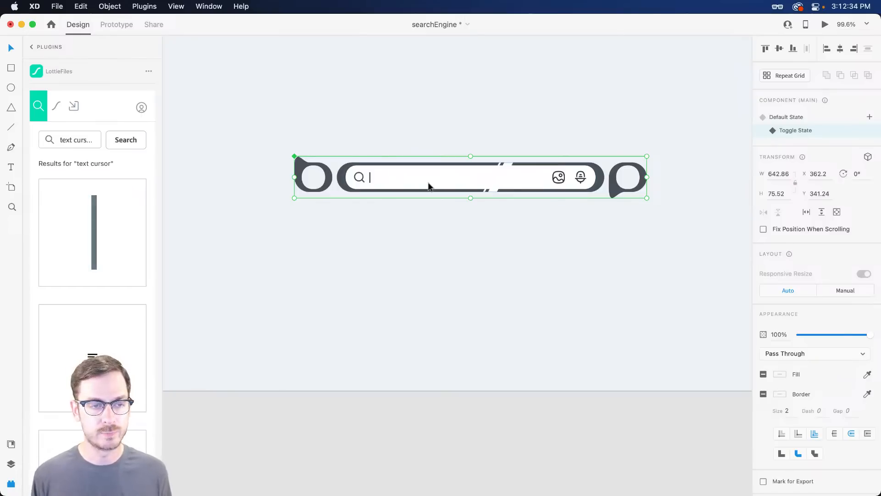
{"action": "key", "text": "super+y"}
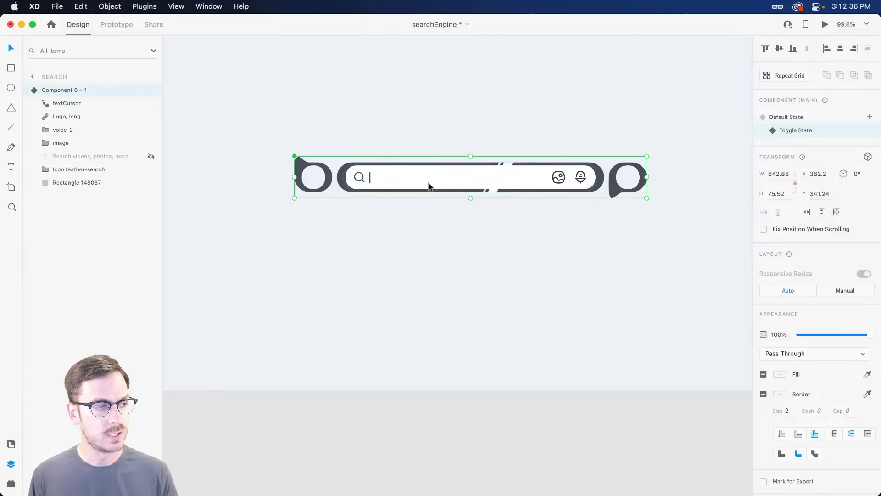
{"action": "double_click", "coordinate": [429, 185]}
{"action": "key", "text": "r"}
{"action": "left_click_drag", "start_coordinate": [349, 203], "coordinate": [594, 272]}
{"action": "left_click_drag", "start_coordinate": [497, 242], "coordinate": [495, 246]}
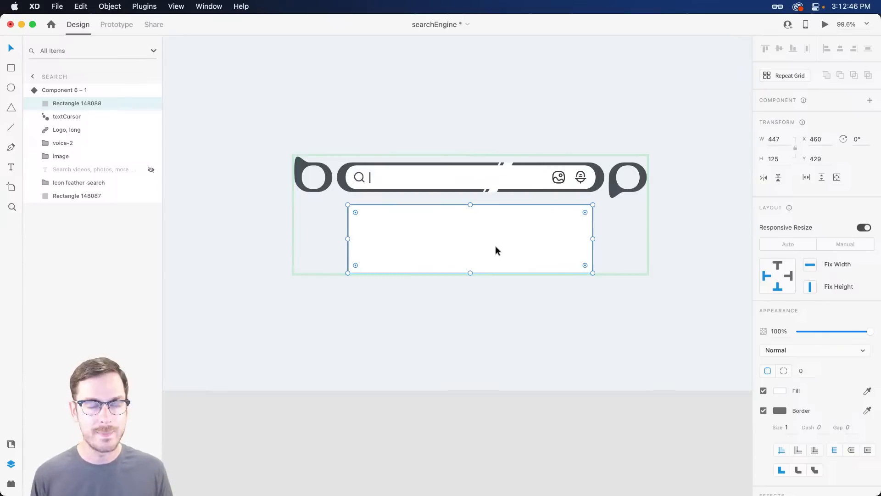
Step: Round the new rectangle's corners to a radius of 9 and turn off its border
{"action": "scroll", "coordinate": [481, 244], "scroll_direction": "up", "scroll_amount": 5}
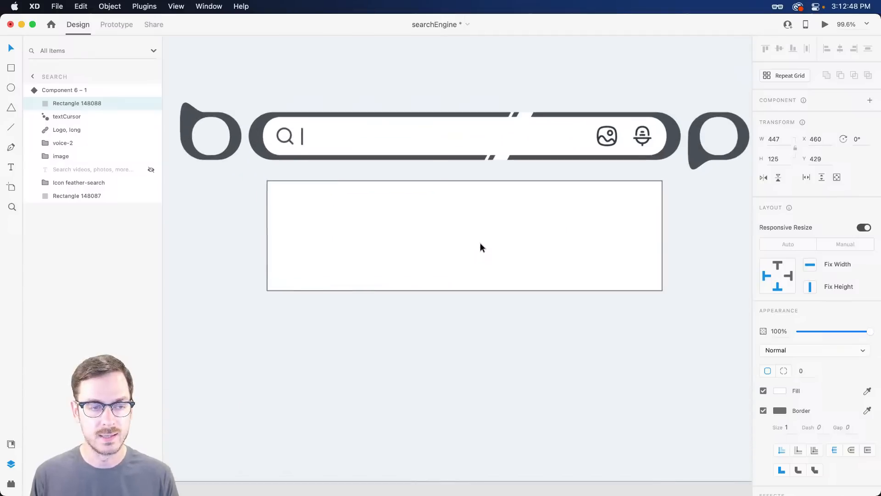
{"action": "left_click_drag", "start_coordinate": [653, 188], "coordinate": [654, 188]}
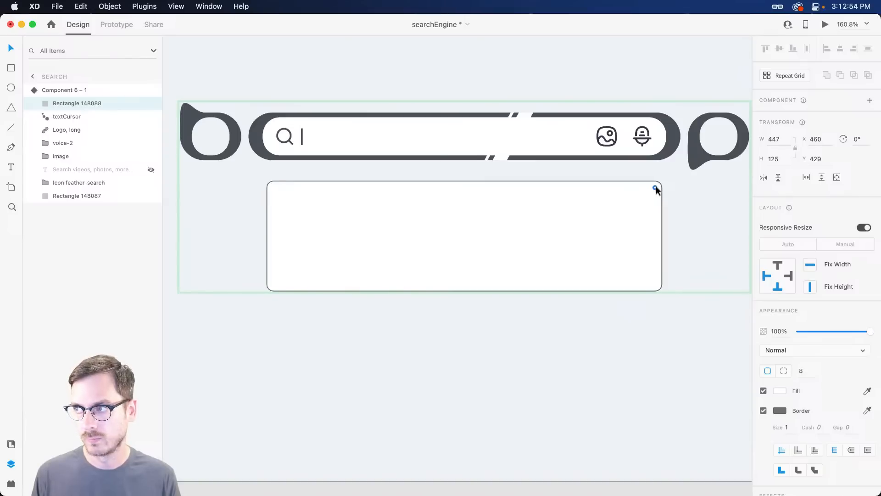
{"action": "left_click_drag", "start_coordinate": [656, 185], "coordinate": [655, 187]}
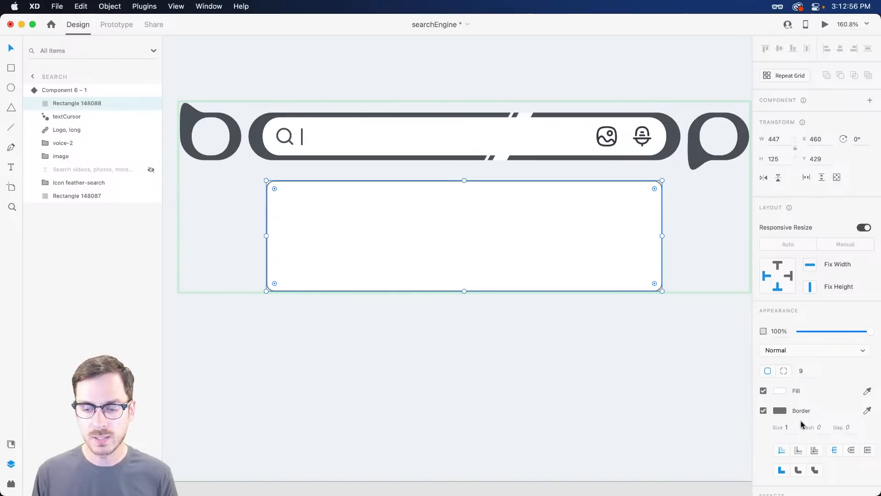
{"action": "left_click", "coordinate": [763, 410]}
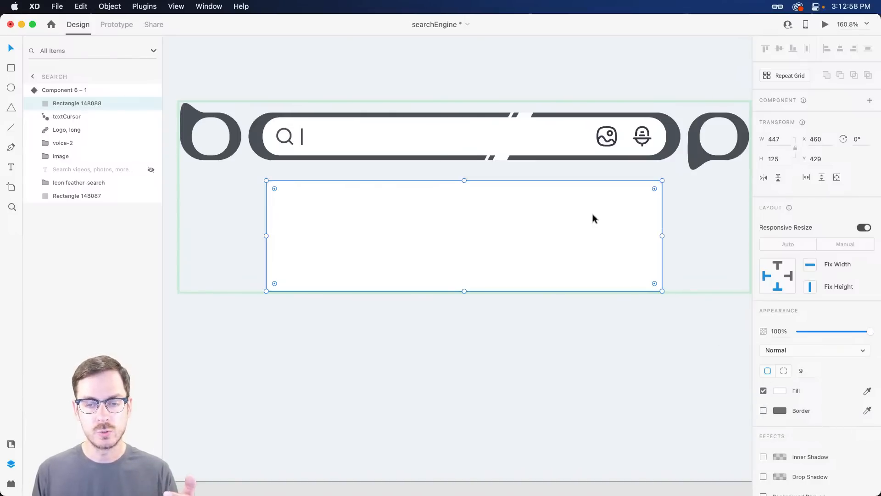
Step: Add a drop shadow to the rectangle with X 0, Y 16 and a blur of 24
{"action": "scroll", "coordinate": [841, 409], "scroll_direction": "down", "scroll_amount": 2}
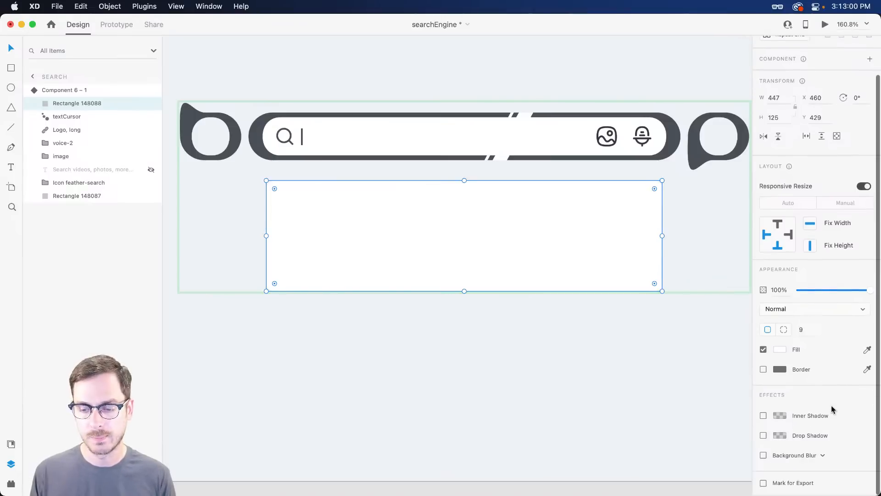
{"action": "left_click", "coordinate": [764, 436]}
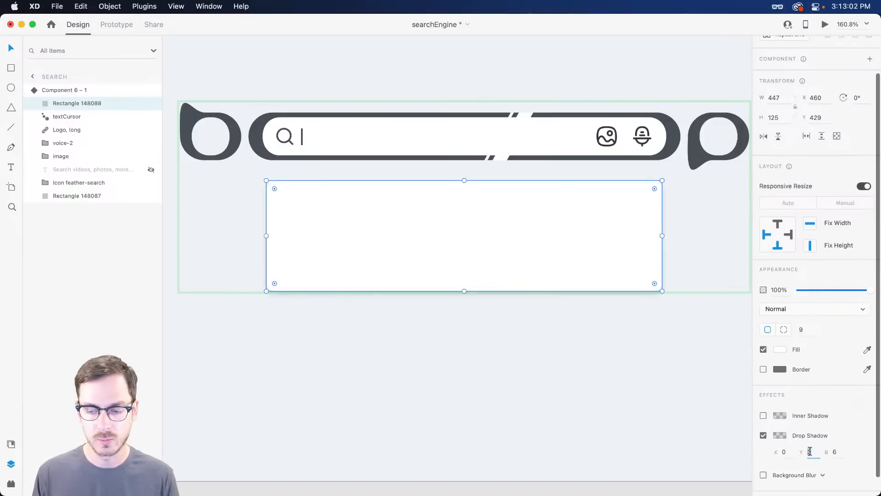
{"action": "type", "text": "15"}
{"action": "key", "text": "Return"}
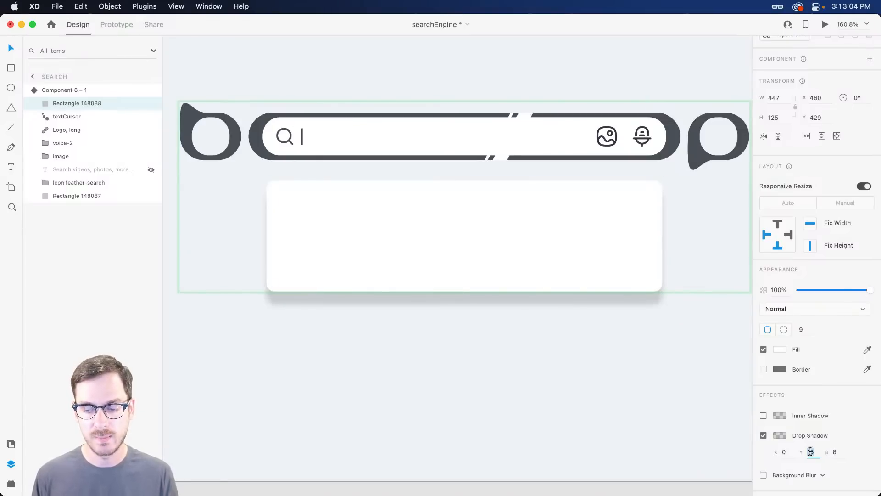
{"action": "type", "text": "16"}
{"action": "key", "text": "Return"}
{"action": "key", "text": "Down"}
{"action": "key", "text": "Down"}
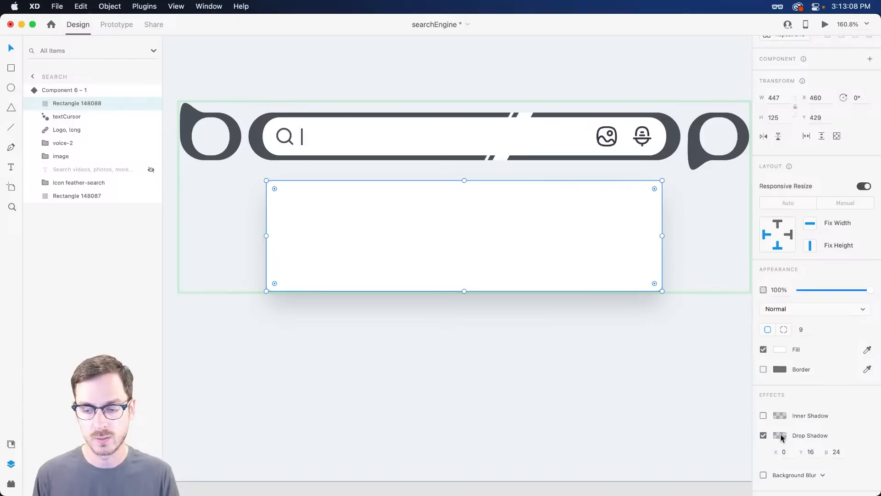
Step: Change the rectangle's drop shadow colour to dark blue #36435C at 16% opacity
{"action": "left_click", "coordinate": [780, 436]}
{"action": "left_click", "coordinate": [742, 394]}
{"action": "left_click_drag", "start_coordinate": [711, 409], "coordinate": [683, 416]}
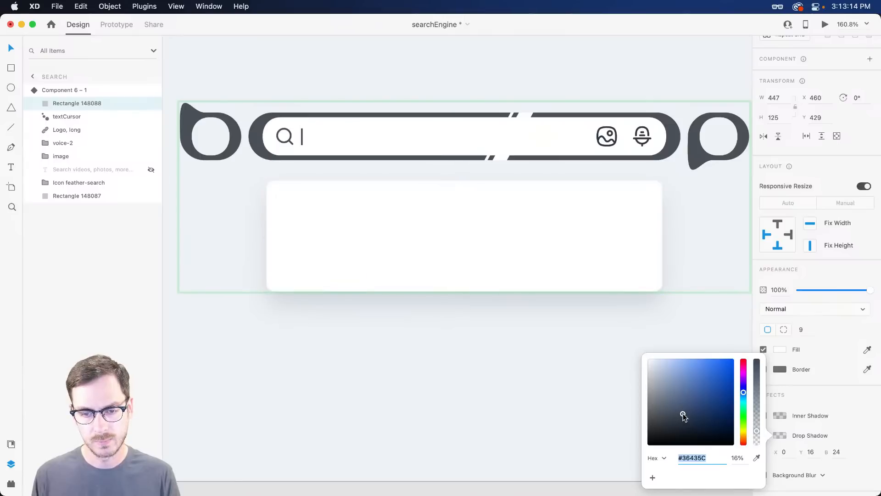
{"action": "left_click", "coordinate": [790, 375]}
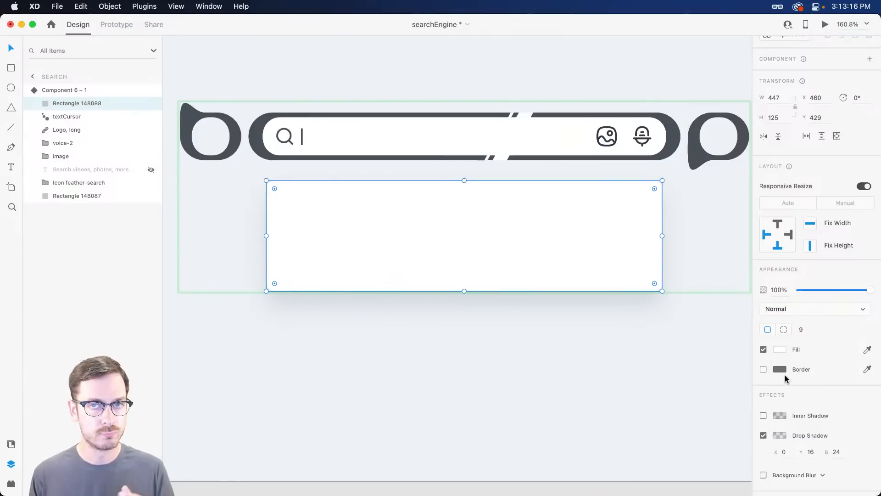
Step: Try a mostly transparent grey border on the rectangle and switch it off again
{"action": "left_click", "coordinate": [779, 370]}
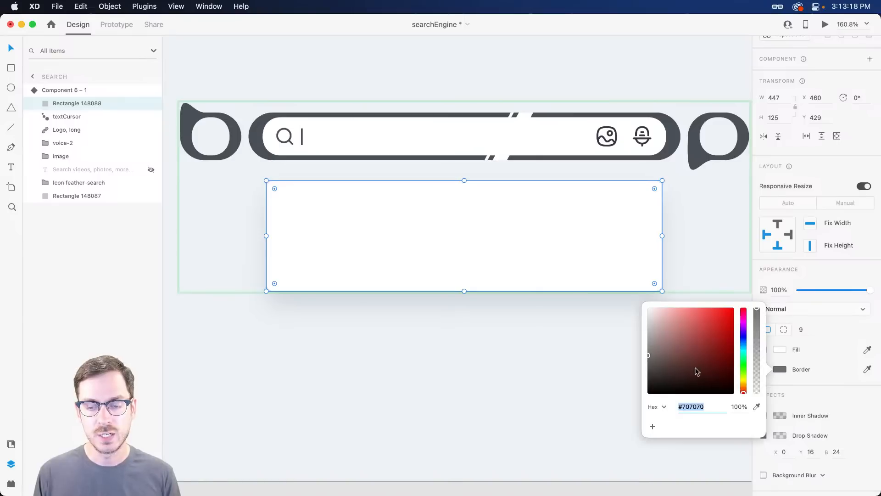
{"action": "left_click_drag", "start_coordinate": [757, 384], "coordinate": [760, 389]}
{"action": "left_click", "coordinate": [763, 368]}
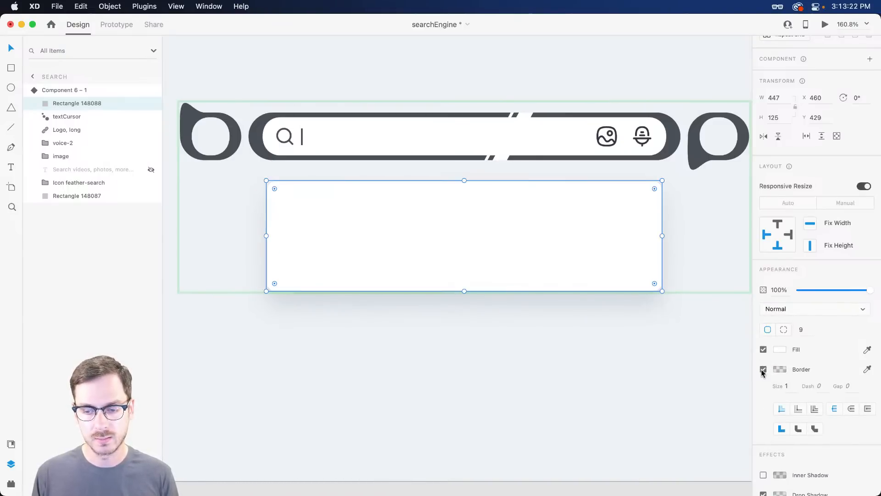
{"action": "left_click", "coordinate": [764, 369]}
Step: Extend the rectangle below the search bar downward to a height of 174
{"action": "left_click", "coordinate": [476, 256]}
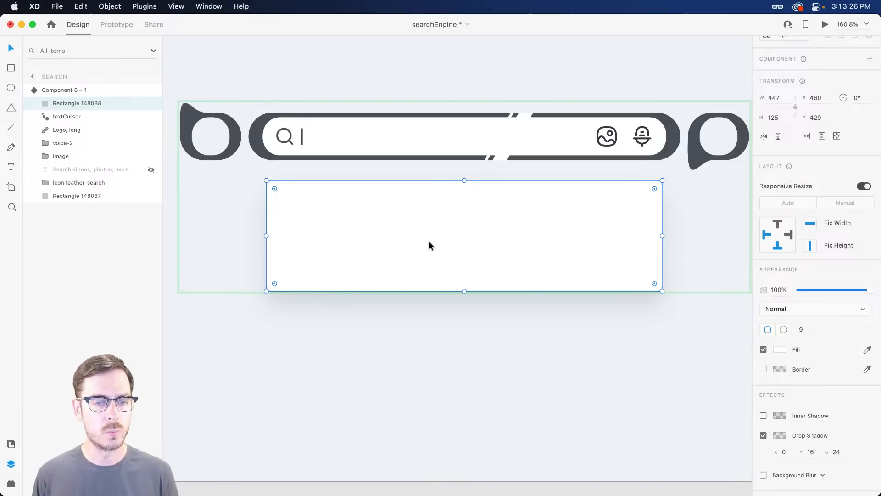
{"action": "left_click_drag", "start_coordinate": [467, 293], "coordinate": [466, 334]}
Step: Add a "Recent searches" text line inside the upper-left area of the white rectangle below the search bar
{"action": "scroll", "coordinate": [285, 188], "scroll_direction": "up", "scroll_amount": 5}
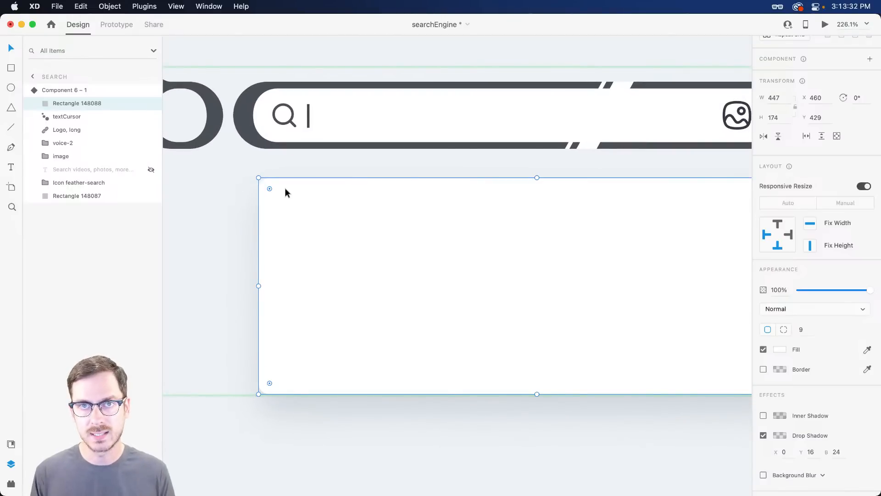
{"action": "key", "text": "t"}
{"action": "left_click", "coordinate": [302, 216]}
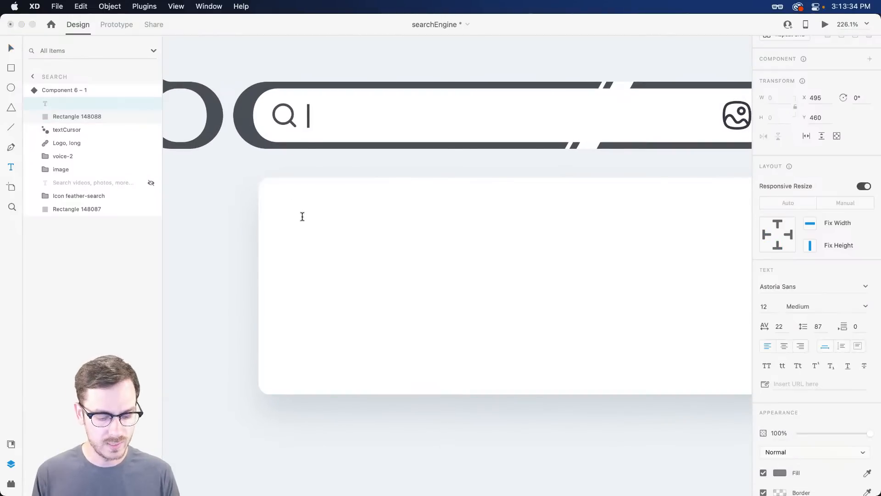
{"action": "type", "text": "Re"}
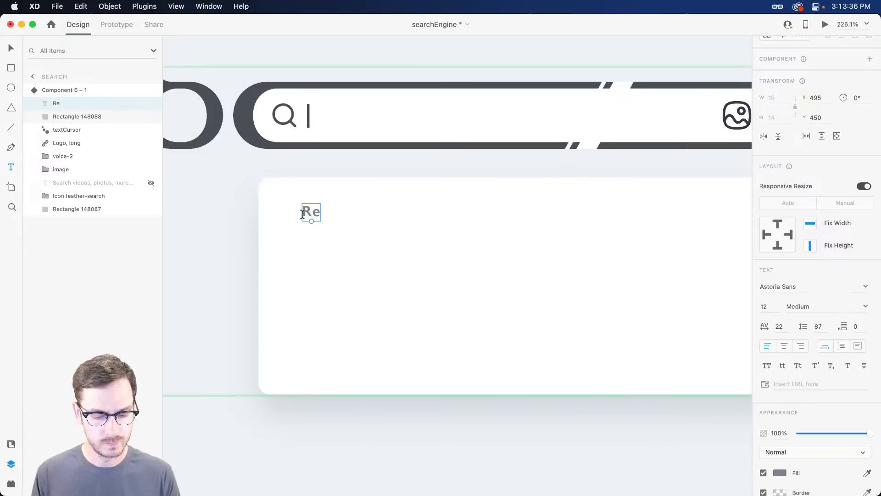
{"action": "key", "text": "Return"}
{"action": "key", "text": "Right"}
{"action": "type", "text": "cent s"}
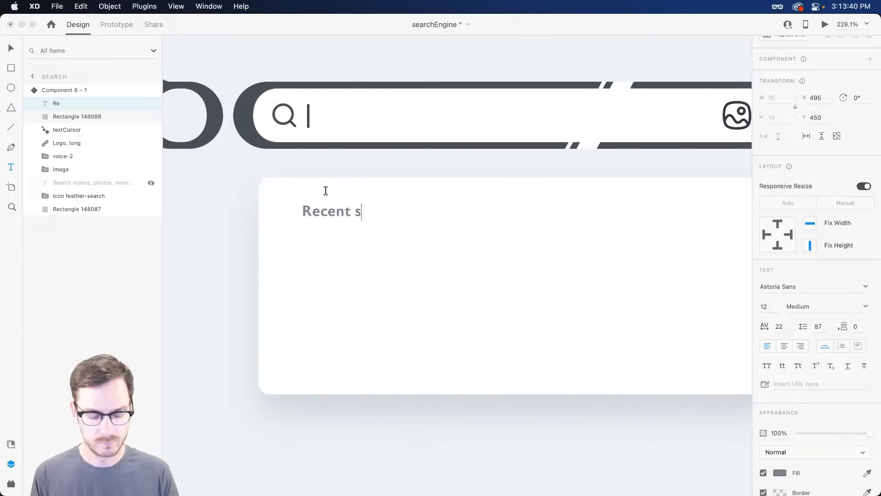
{"action": "type", "text": "earches"}
{"action": "key", "text": "Escape"}
Step: Apply the document's dark grey colour to the "Recent searches" text and move it to X 481, Y 445
{"action": "key", "text": "super+shift+c"}
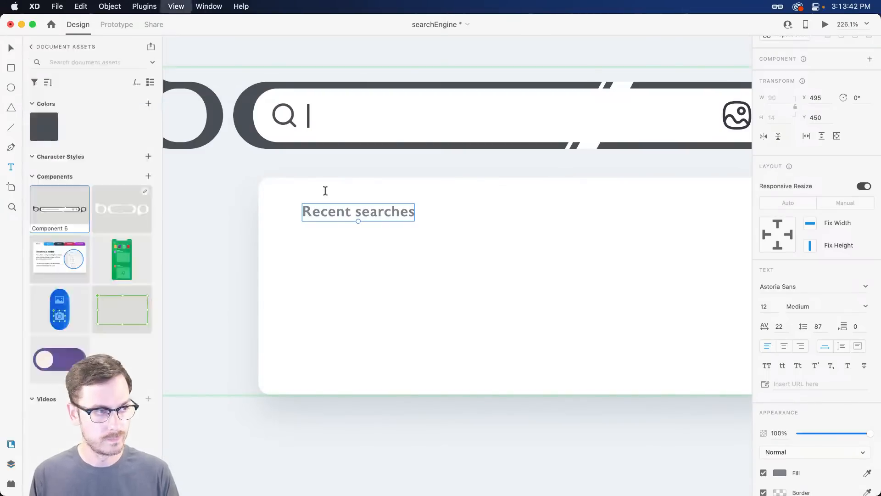
{"action": "left_click_drag", "start_coordinate": [369, 214], "coordinate": [347, 209]}
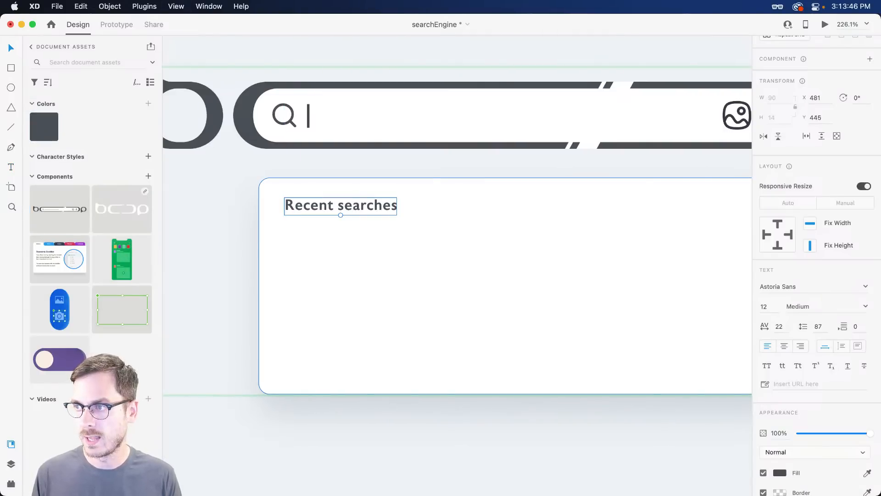
{"action": "key", "text": "super+Return"}
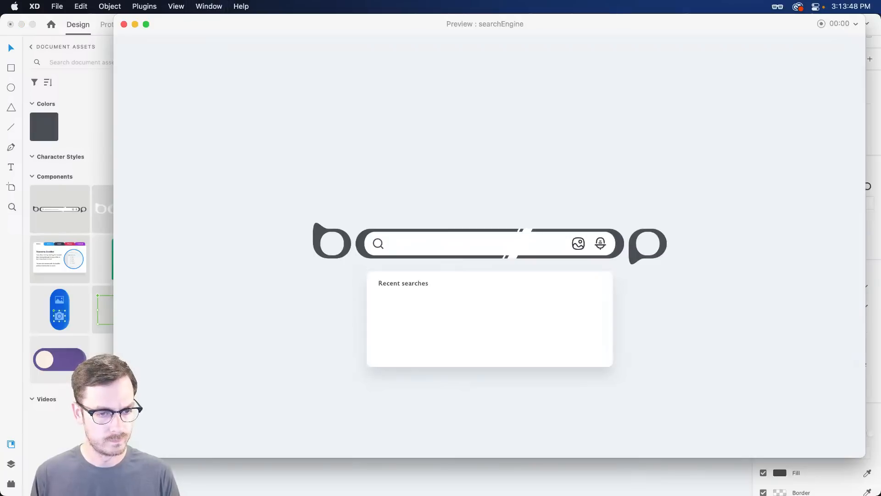
{"action": "key", "text": "super+w"}
Step: Set the "Recent searches" text size to 14 and check it in the preview
{"action": "key", "text": "Escape"}
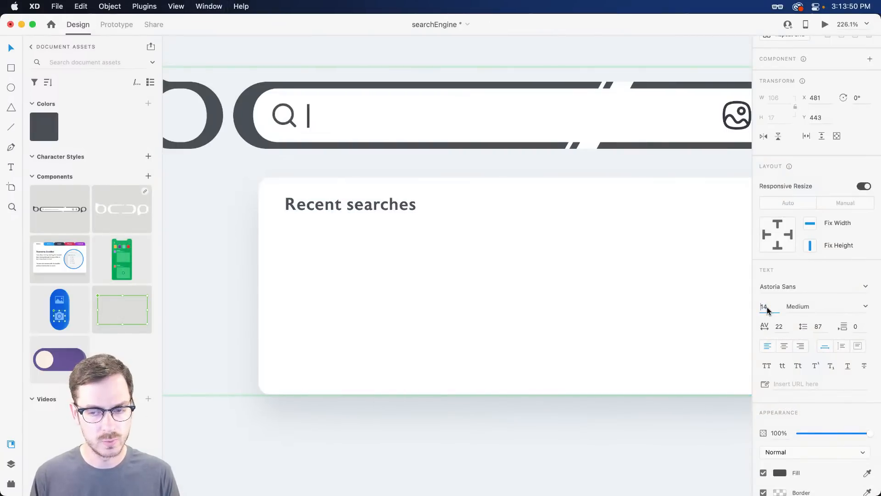
{"action": "key", "text": "super+Return"}
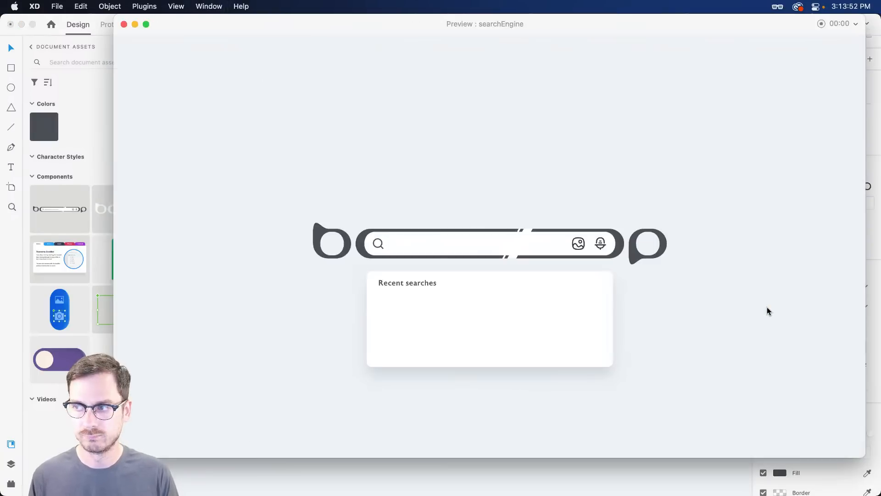
{"action": "key", "text": "super+w"}
Step: Set the "Recent searches" text weight to Bold and place it at X 478, Y 445
{"action": "left_click", "coordinate": [865, 307]}
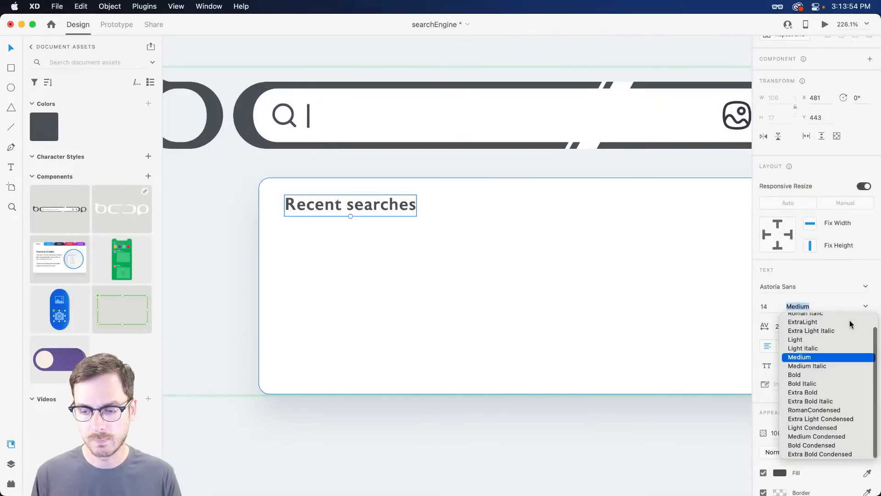
{"action": "left_click", "coordinate": [795, 374]}
{"action": "left_click_drag", "start_coordinate": [339, 203], "coordinate": [335, 205]}
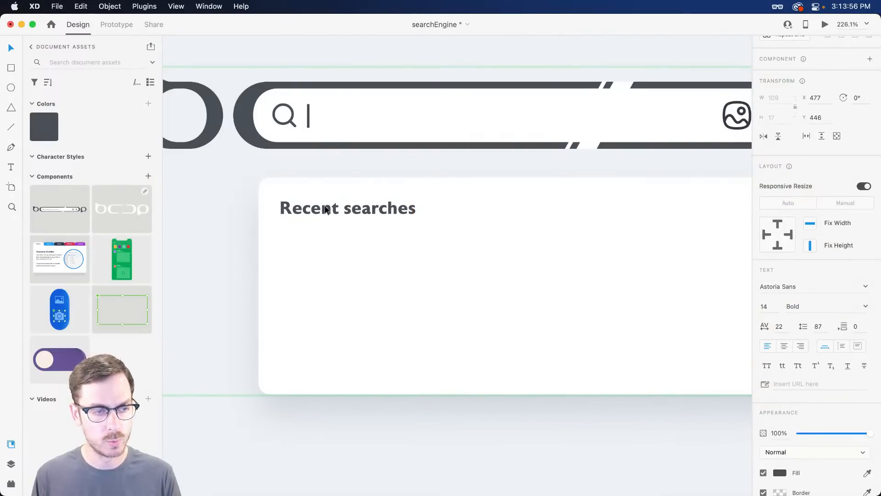
{"action": "key", "text": "super+Return"}
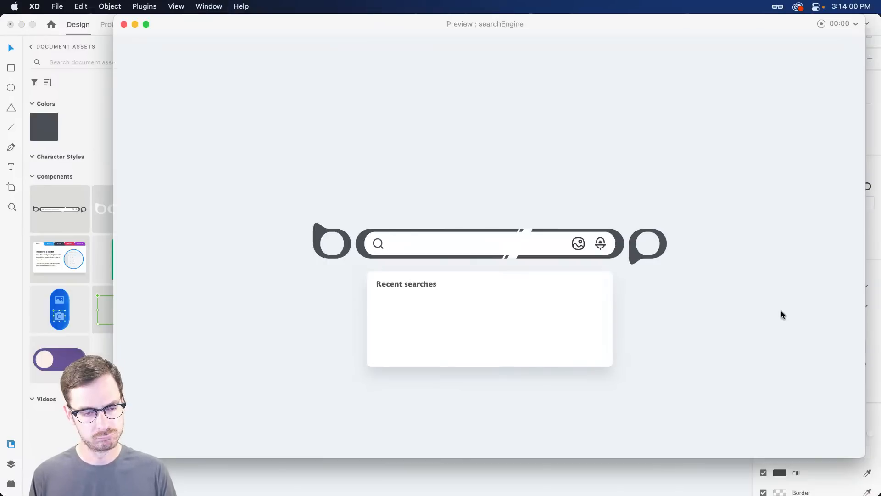
{"action": "key", "text": "super+w"}
{"action": "left_click_drag", "start_coordinate": [357, 207], "coordinate": [359, 208]}
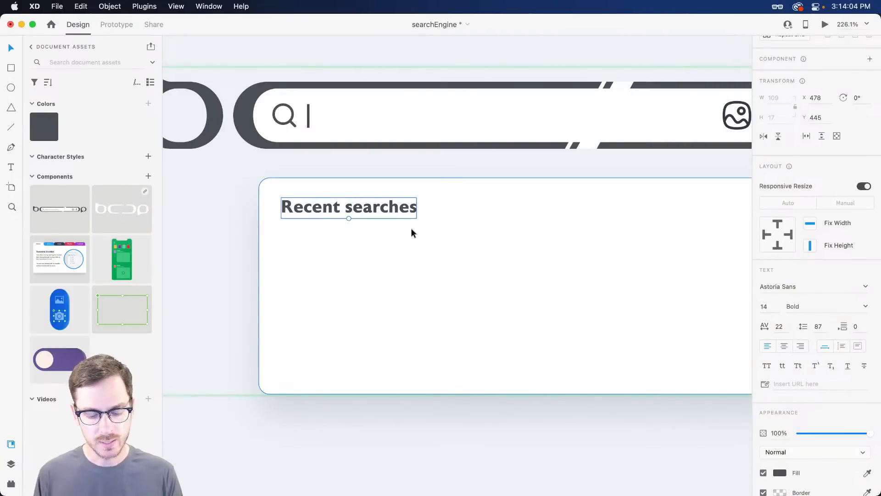
Step: Group the "Recent searches" text with the white rectangle and name the group History
{"action": "key", "text": "super+y"}
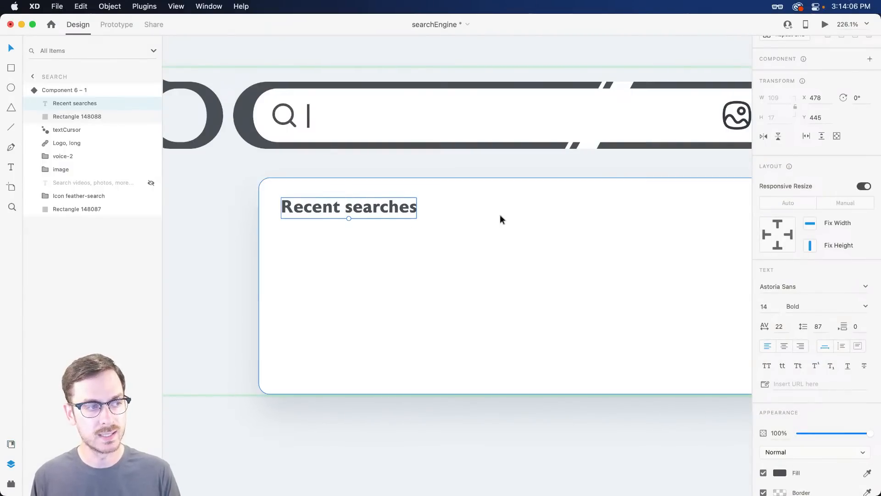
{"action": "left_click", "coordinate": [440, 210], "text": "shift"}
{"action": "key", "text": "super+g"}
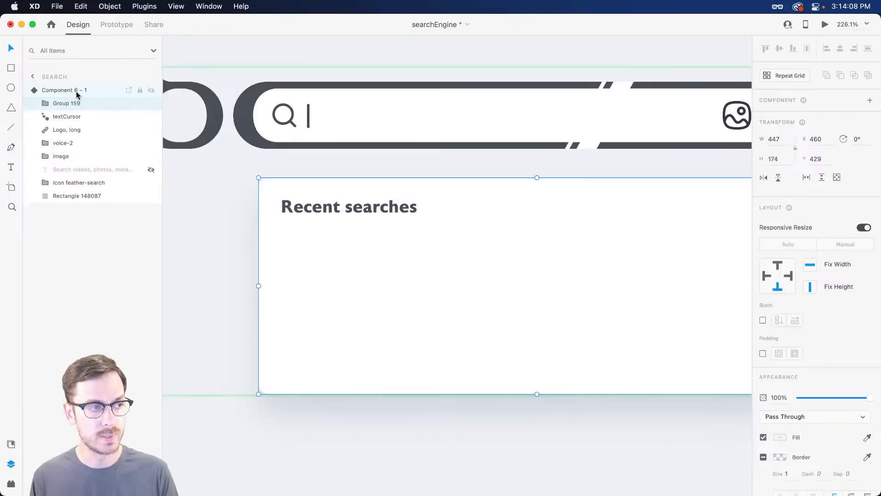
{"action": "double_click", "coordinate": [67, 103]}
{"action": "type", "text": "History"}
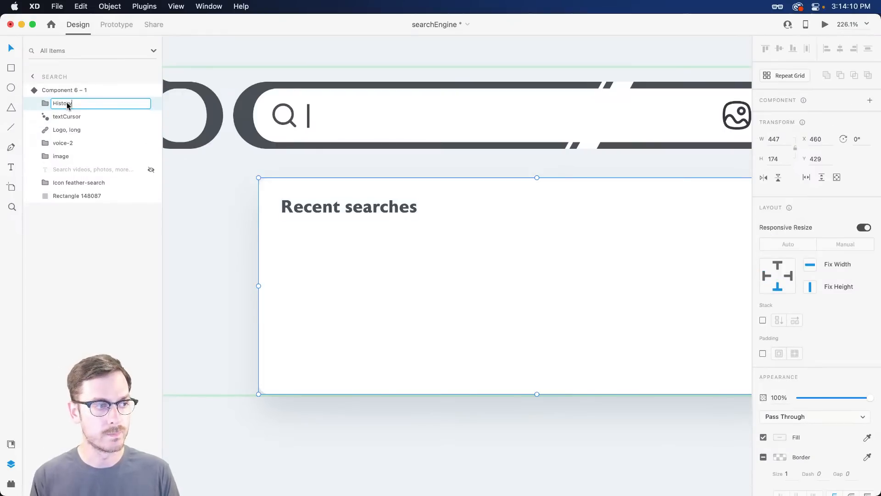
{"action": "key", "text": "Return"}
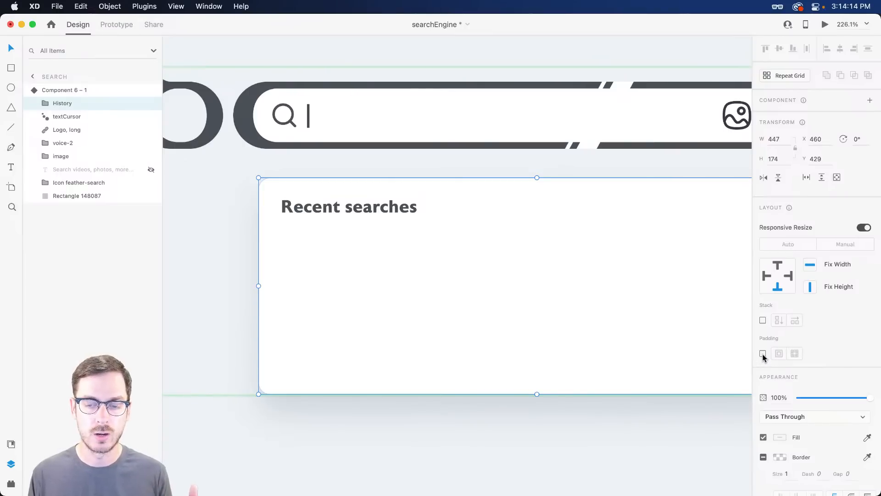
Step: Try a stack on the History group, examine its right padding, and switch the stack off again
{"action": "left_click", "coordinate": [763, 320]}
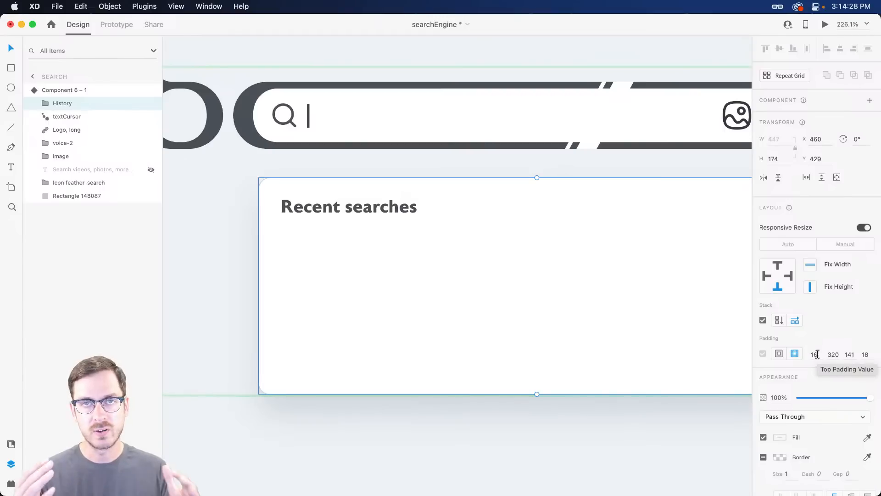
{"action": "left_click", "coordinate": [834, 355]}
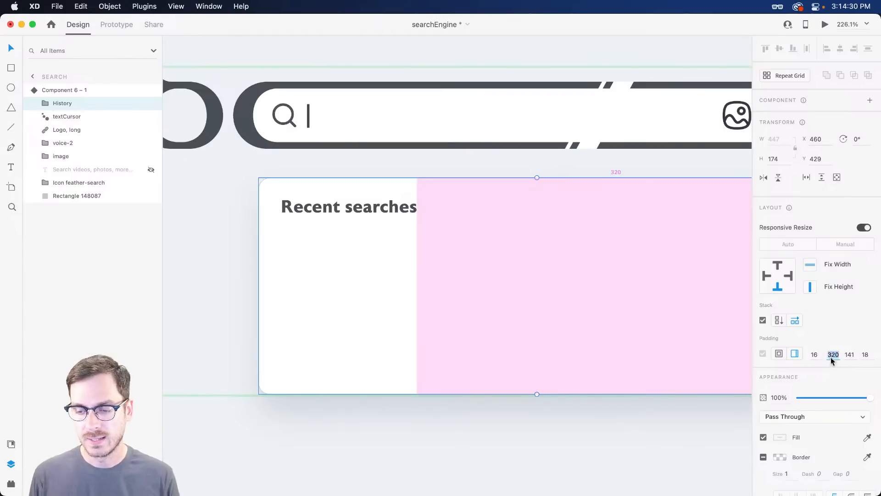
{"action": "scroll", "coordinate": [396, 255], "scroll_direction": "down", "scroll_amount": 5}
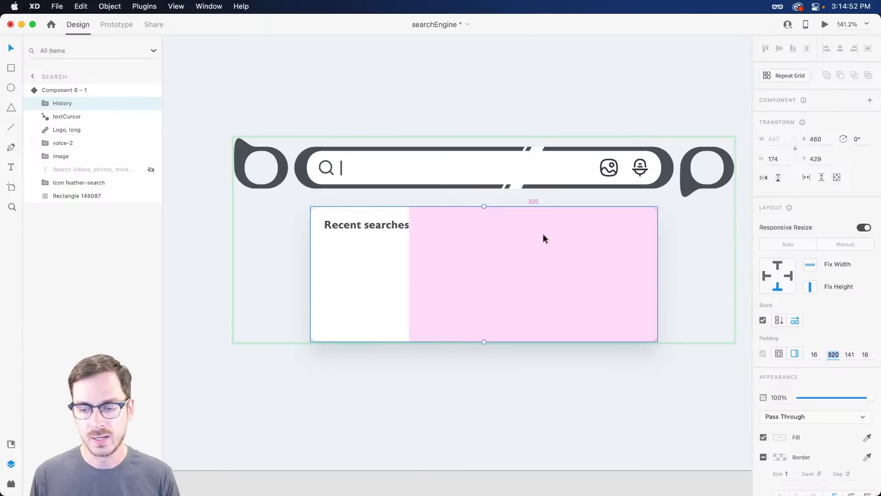
{"action": "left_click", "coordinate": [785, 332]}
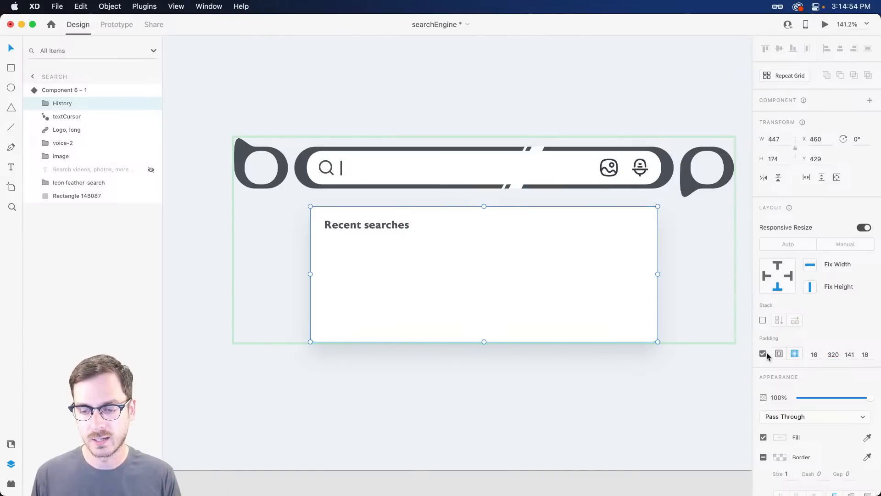
Step: Make the "Recent searches" text auto-height and widen its box to 414 so it spans the rectangle
{"action": "double_click", "coordinate": [379, 230]}
{"action": "scroll", "coordinate": [387, 227], "scroll_direction": "up", "scroll_amount": 3}
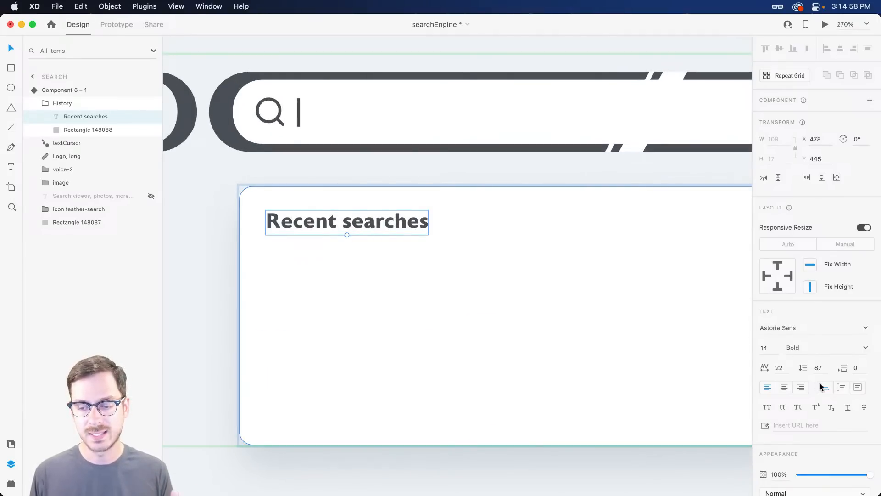
{"action": "left_click", "coordinate": [843, 388]}
{"action": "left_click_drag", "start_coordinate": [429, 222], "coordinate": [625, 228]}
{"action": "scroll", "coordinate": [614, 230], "scroll_direction": "right", "scroll_amount": 5}
{"action": "scroll", "coordinate": [585, 242], "scroll_direction": "down", "scroll_amount": 5}
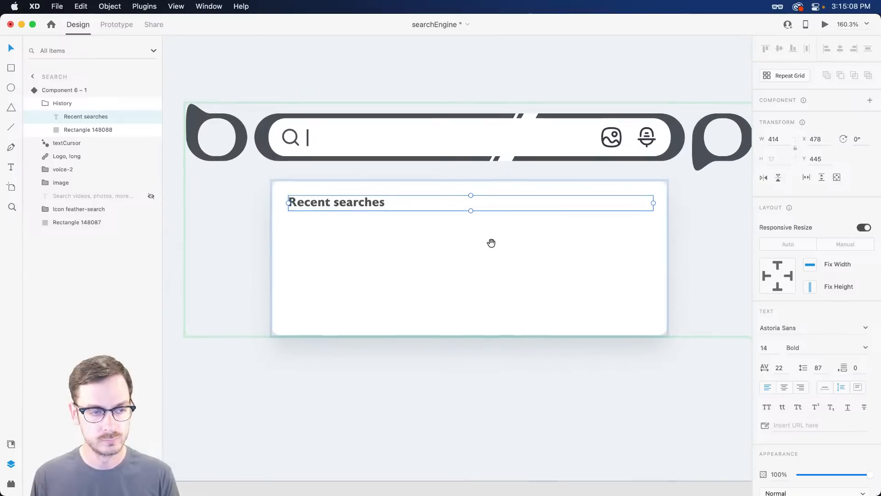
Step: Turn on a stack for the History group and set its bottom padding to 16
{"action": "left_click", "coordinate": [475, 256]}
{"action": "left_click", "coordinate": [763, 321]}
{"action": "double_click", "coordinate": [364, 202]}
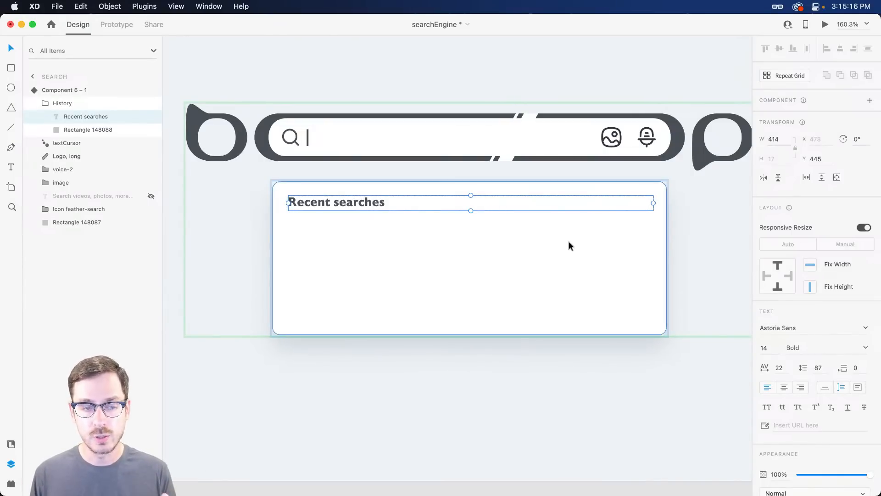
{"action": "key", "text": "Escape"}
{"action": "left_click", "coordinate": [850, 354]}
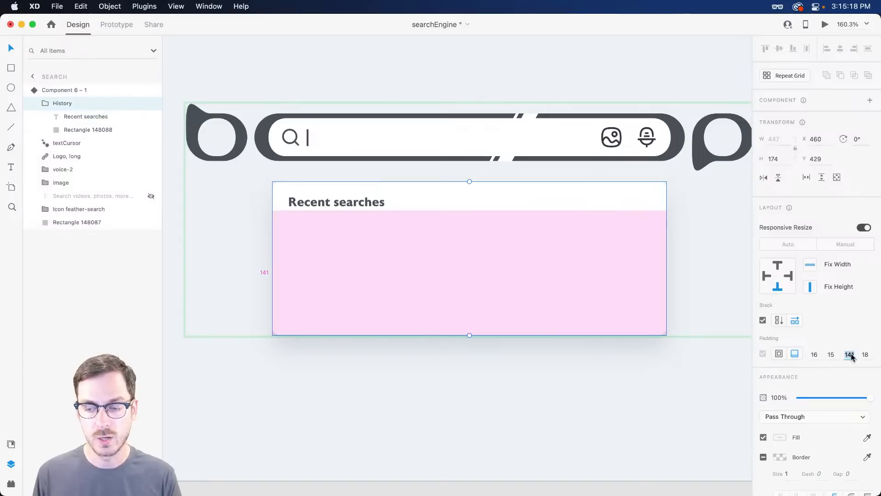
{"action": "left_click", "coordinate": [816, 354]}
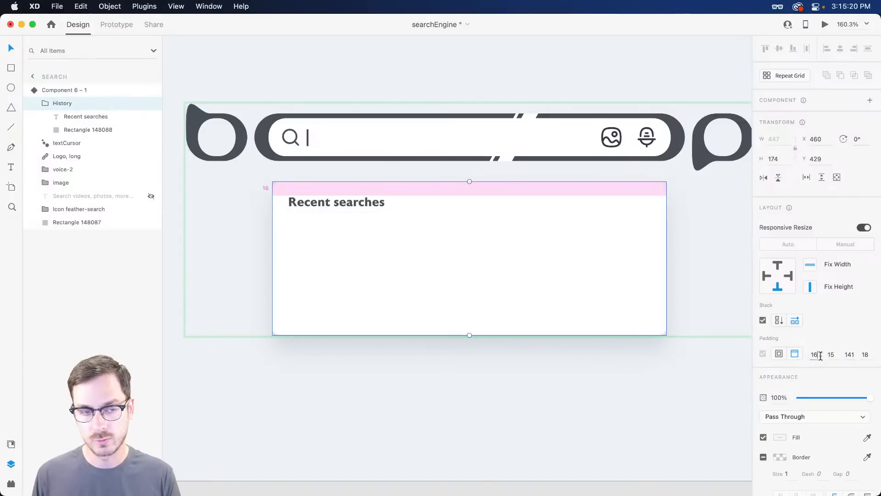
{"action": "left_click", "coordinate": [851, 355]}
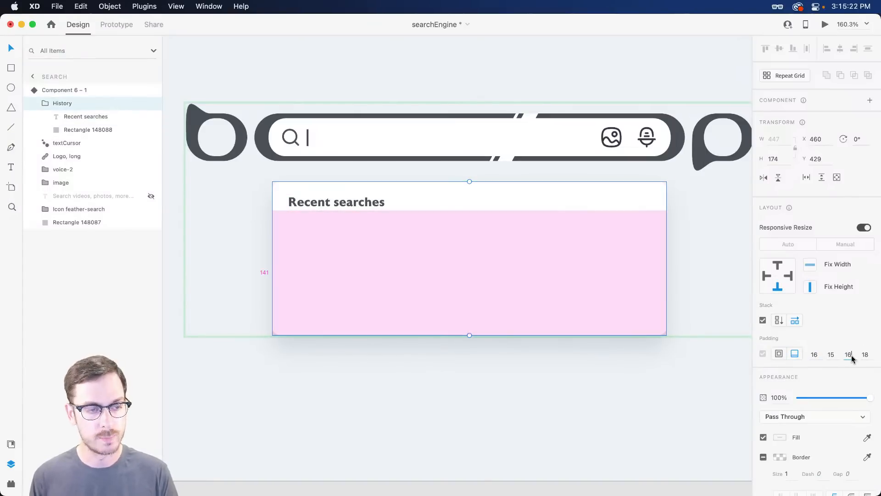
{"action": "type", "text": "16"}
{"action": "key", "text": "Return"}
Step: Try to add a new text line below the "Recent searches" heading within the History group
{"action": "double_click", "coordinate": [335, 202]}
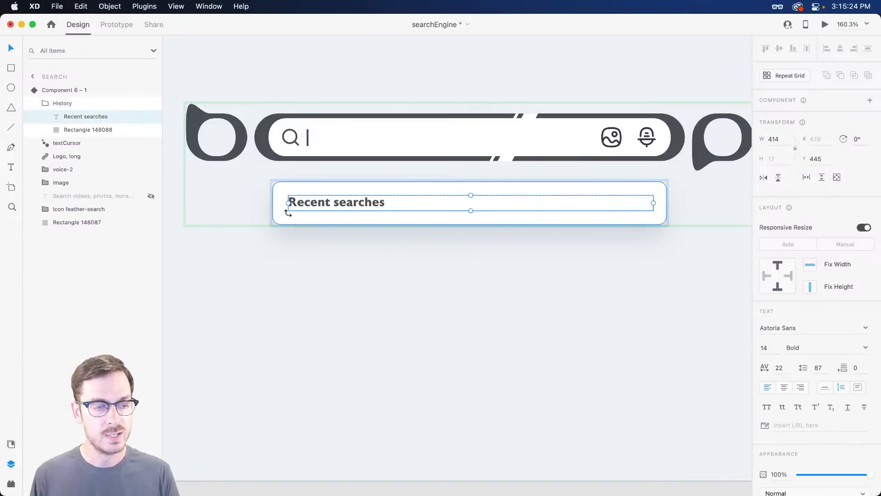
{"action": "scroll", "coordinate": [289, 212], "scroll_direction": "up", "scroll_amount": 3}
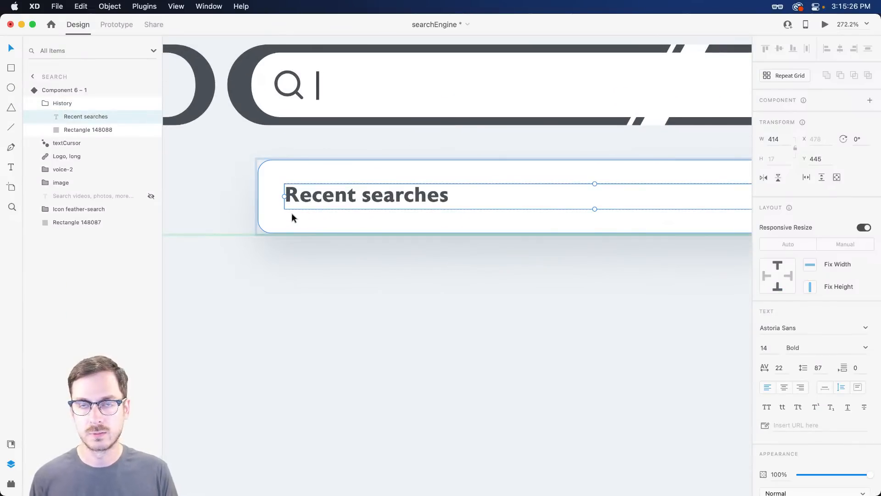
{"action": "key", "text": "t"}
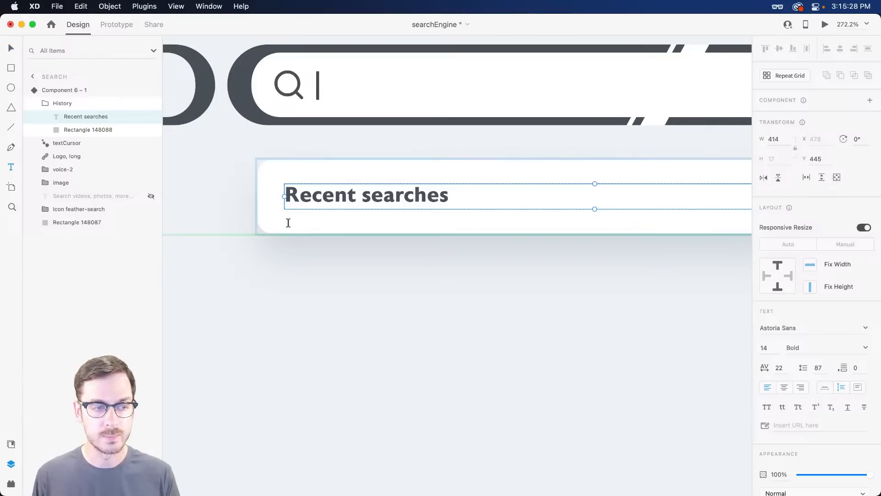
{"action": "left_click", "coordinate": [286, 223]}
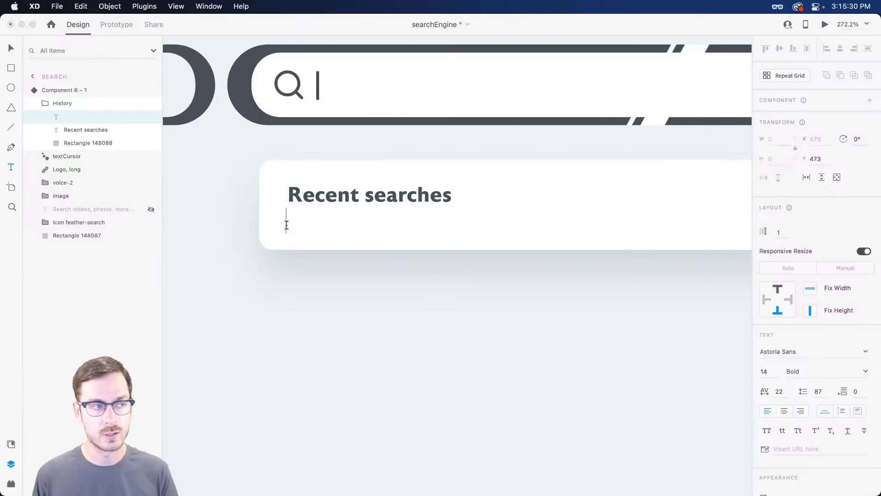
{"action": "key", "text": "Escape"}
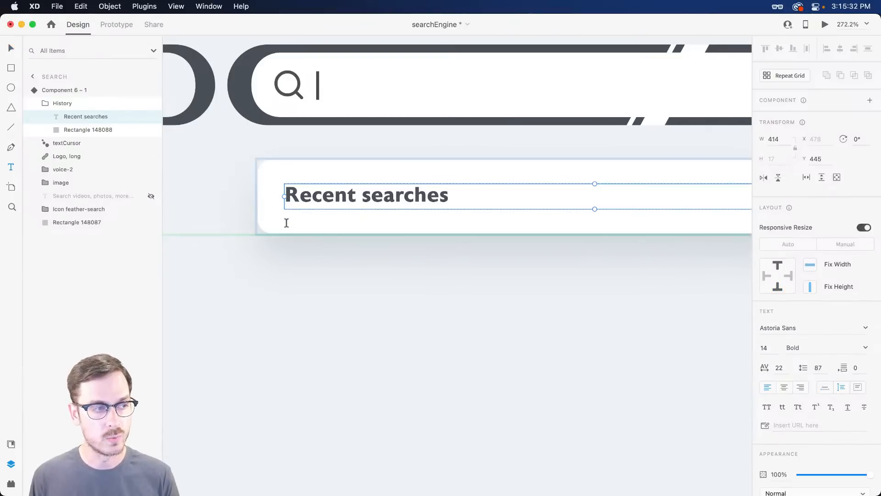
Step: Add the text line "How can I become a better designer?" below the "Recent searches" heading in the History group
{"action": "left_click", "coordinate": [58, 103]}
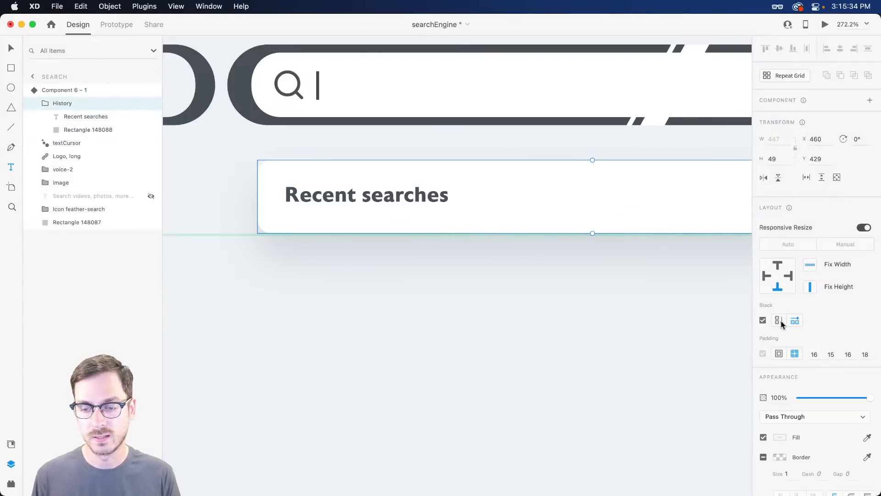
{"action": "left_click", "coordinate": [315, 200]}
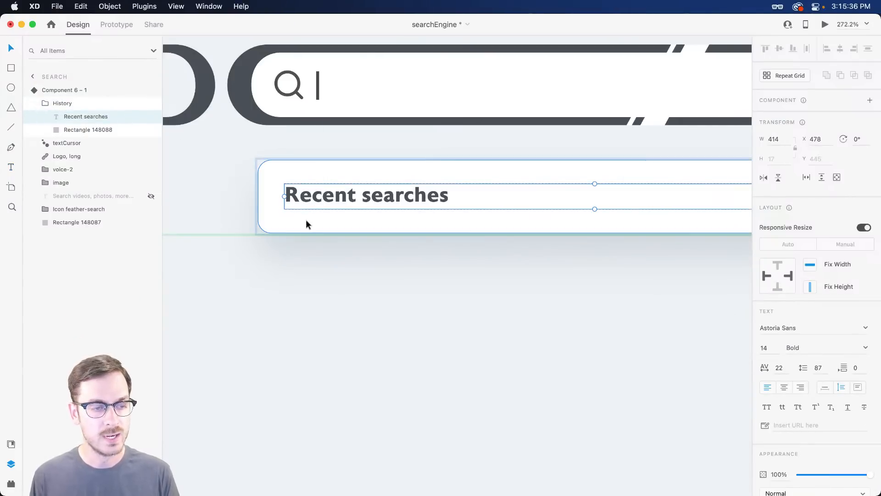
{"action": "key", "text": "t"}
{"action": "left_click", "coordinate": [286, 226]}
{"action": "type", "text": "H"}
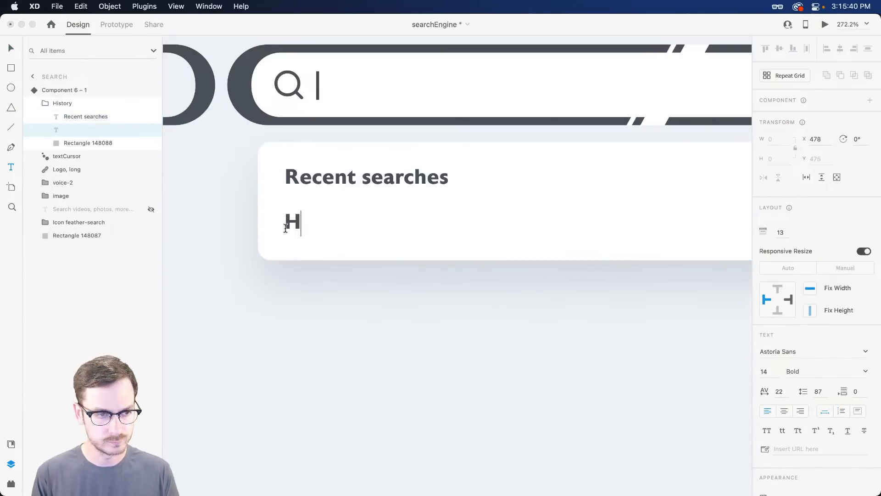
{"action": "type", "text": "ow can I become a better designer?"}
{"action": "key", "text": "Escape"}
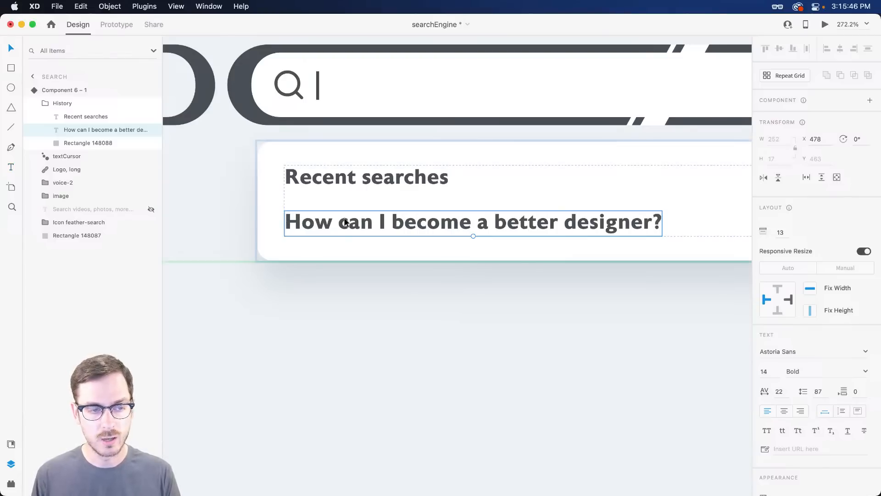
Step: Style the search question text as Medium weight, size 12, with a slightly lighter grey fill, and preview the design
{"action": "scroll", "coordinate": [824, 355], "scroll_direction": "down", "scroll_amount": 5}
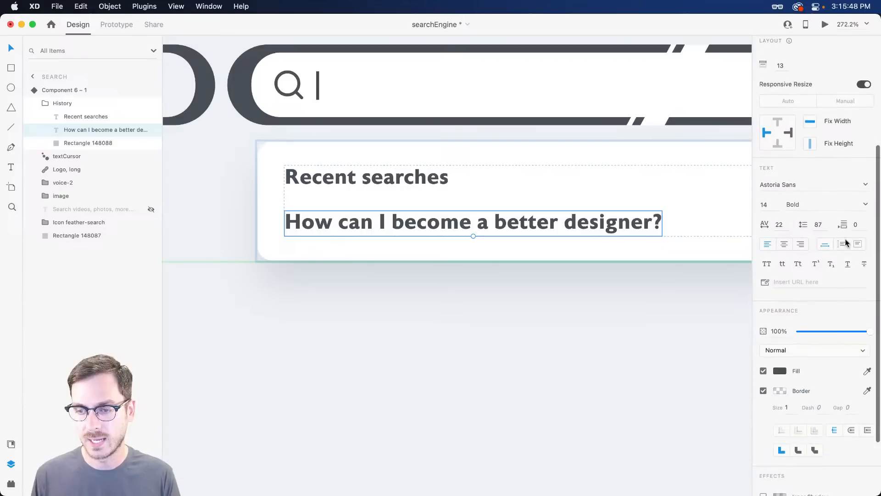
{"action": "left_click", "coordinate": [865, 205]}
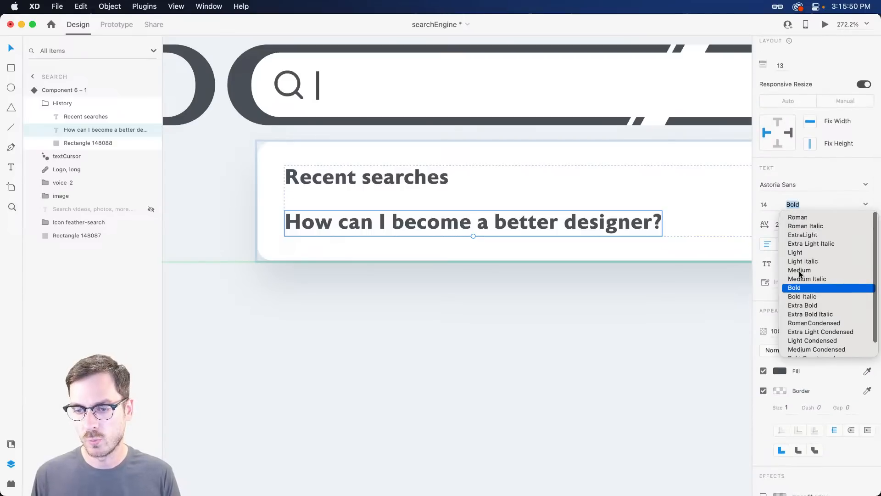
{"action": "left_click", "coordinate": [804, 273]}
{"action": "left_click", "coordinate": [780, 371]}
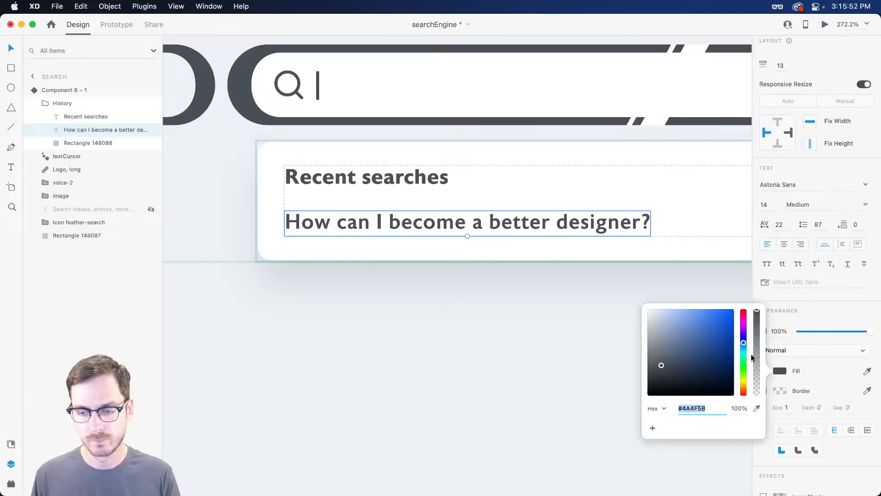
{"action": "left_click_drag", "start_coordinate": [667, 362], "coordinate": [666, 361]}
{"action": "left_click", "coordinate": [814, 174]}
{"action": "left_click", "coordinate": [770, 205]}
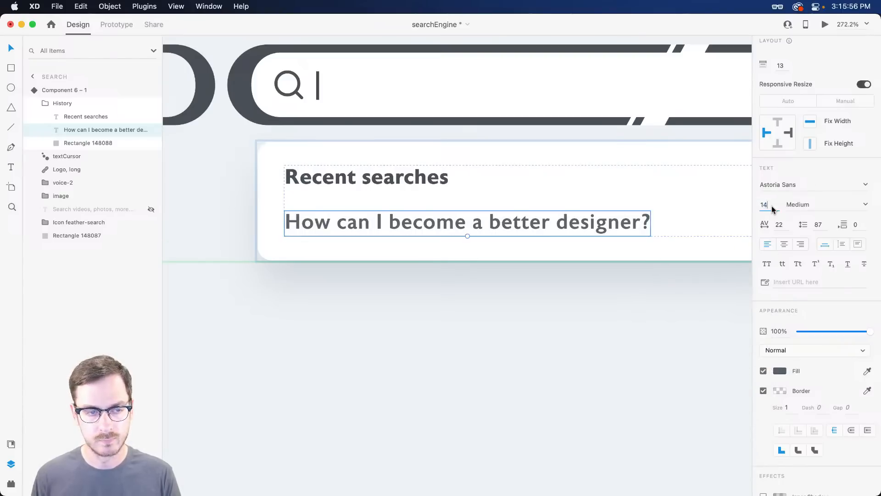
{"action": "type", "text": "12"}
{"action": "key", "text": "Return"}
{"action": "key", "text": "super+Return"}
{"action": "key", "text": "super+w"}
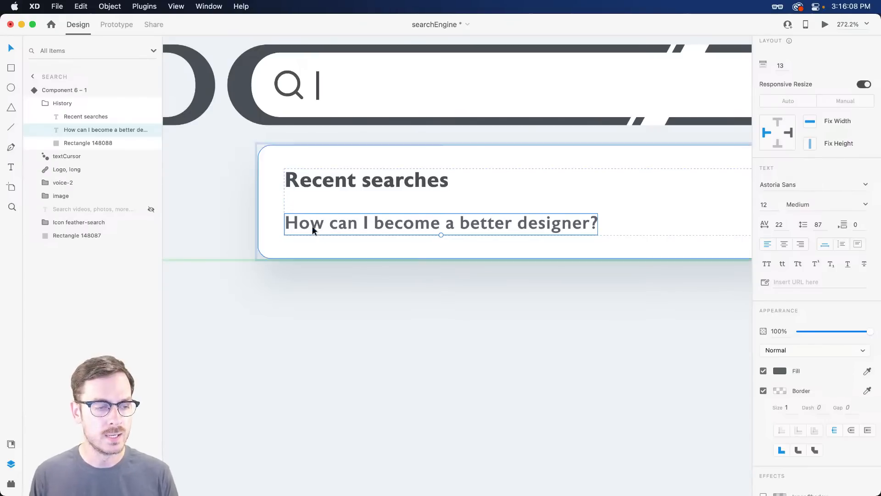
{"action": "scroll", "coordinate": [316, 228], "scroll_direction": "up", "scroll_amount": 5}
{"action": "key", "text": "r"}
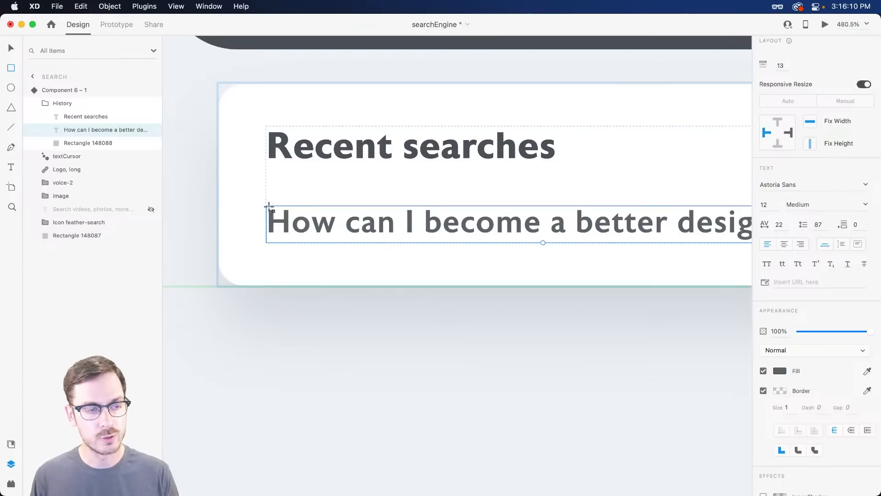
{"action": "left_click_drag", "start_coordinate": [267, 206], "coordinate": [334, 256]}
{"action": "key", "text": "super+z"}
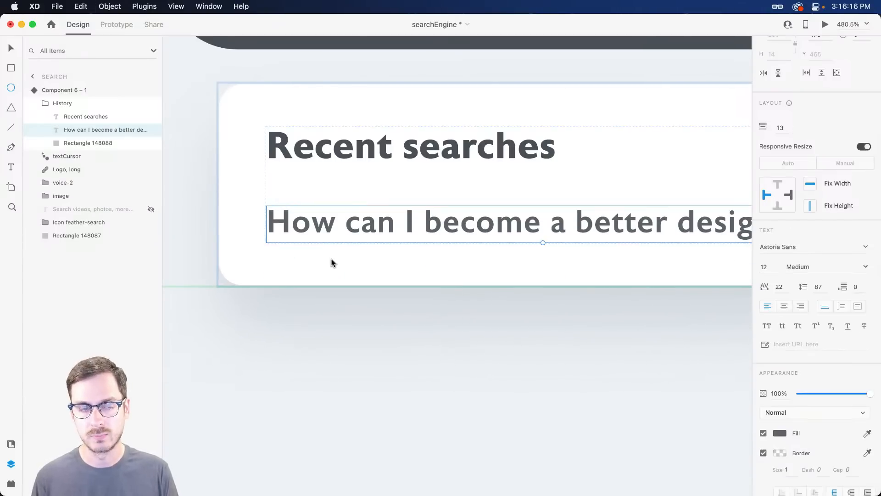
{"action": "key", "text": "v"}
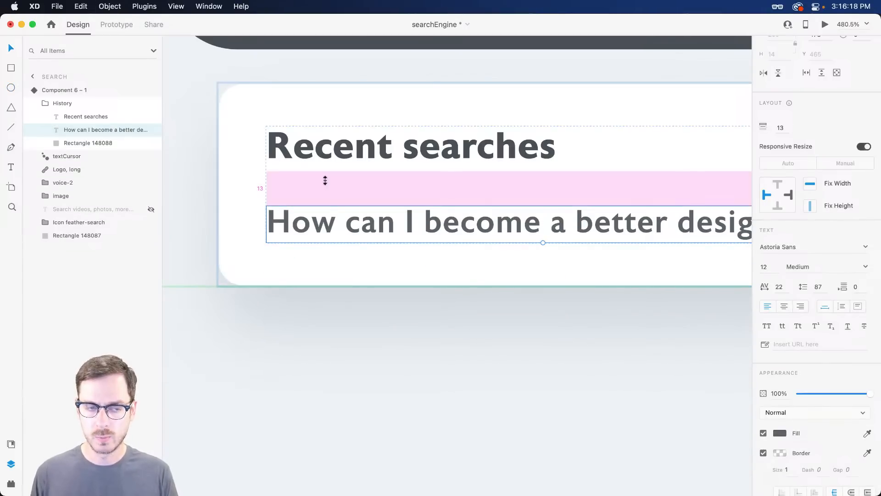
Step: Group the search question text, name the group Term, and select the text inside it
{"action": "key", "text": "super+g"}
{"action": "double_click", "coordinate": [76, 132]}
{"action": "type", "text": "Search"}
{"action": "double_click", "coordinate": [75, 133]}
{"action": "type", "text": "Term"}
{"action": "key", "text": "Return"}
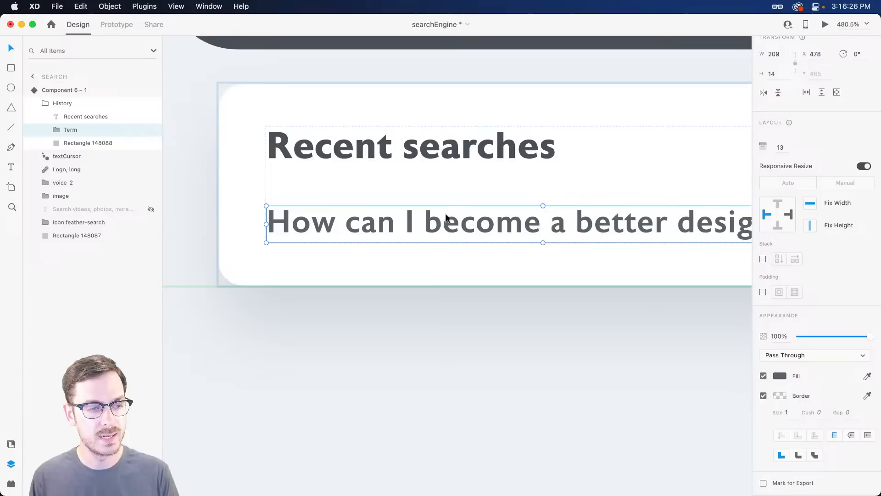
{"action": "double_click", "coordinate": [316, 219]}
{"action": "key", "text": "r"}
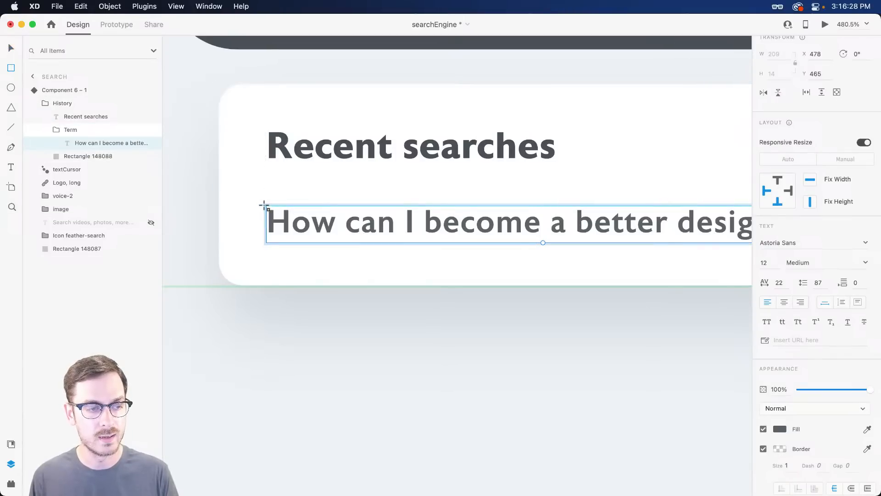
{"action": "left_click_drag", "start_coordinate": [265, 205], "coordinate": [287, 227]}
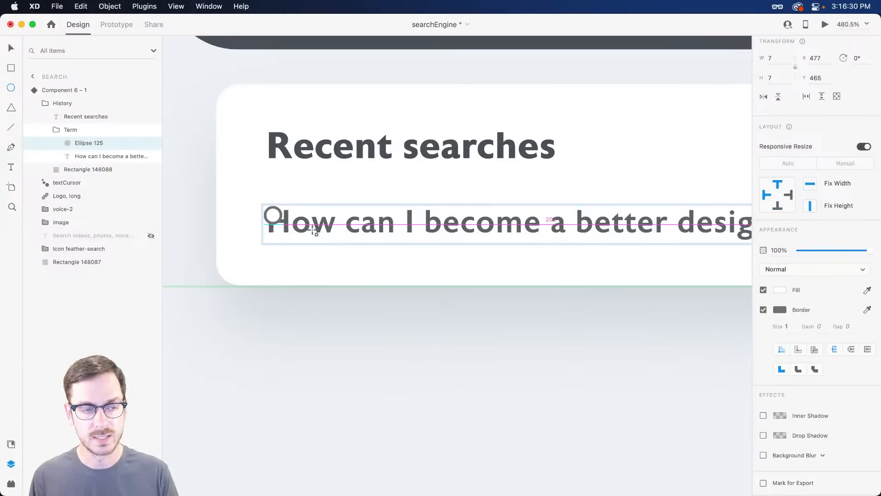
{"action": "key", "text": "super+z"}
Step: Search the Icons 4 Design plugin for "clock" and choose the Feather clock icon
{"action": "key", "text": "super+shift+p"}
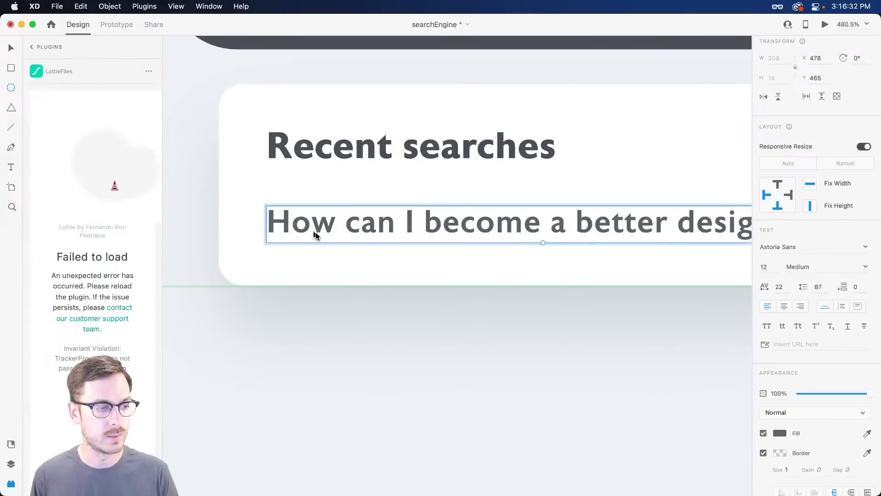
{"action": "left_click", "coordinate": [34, 47]}
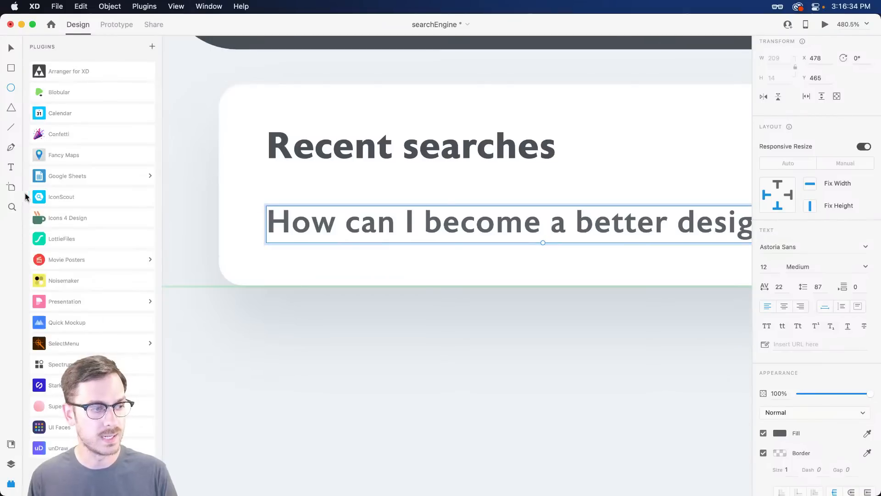
{"action": "left_click", "coordinate": [82, 218]}
{"action": "double_click", "coordinate": [55, 103]}
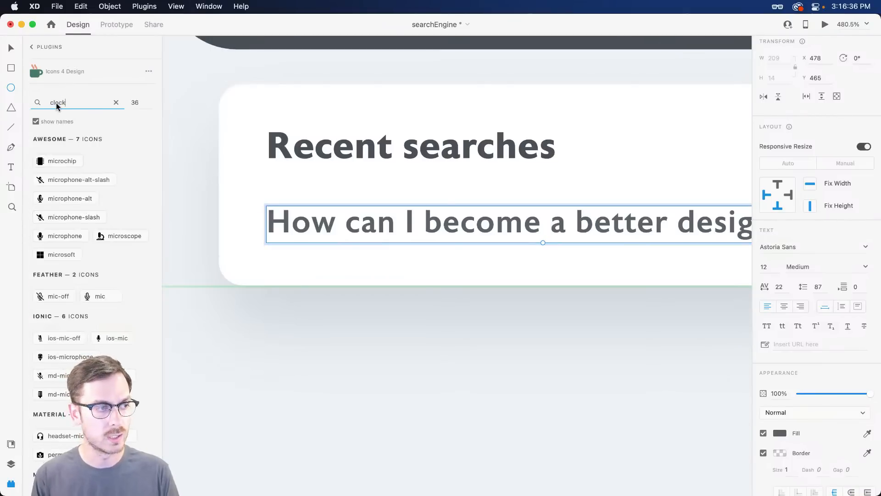
{"action": "type", "text": "clock"}
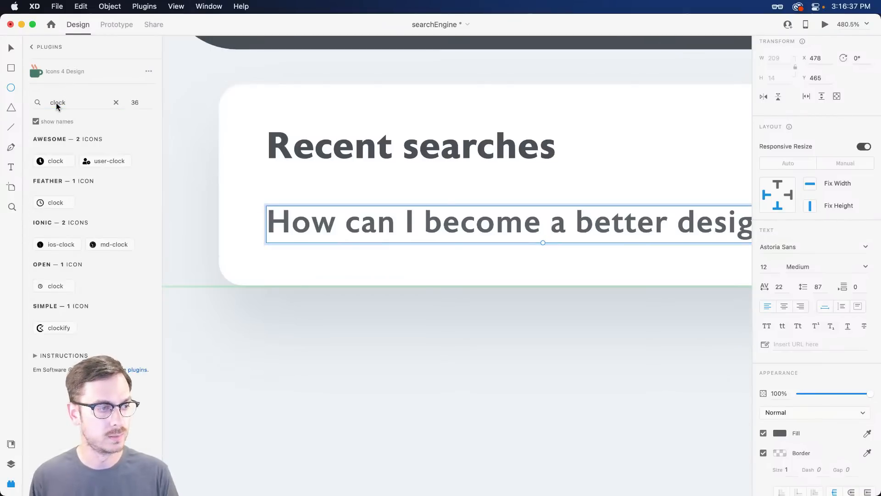
{"action": "left_click", "coordinate": [53, 202]}
Step: Place the clock icon inside the Term group over the start of the search question
{"action": "left_click_drag", "start_coordinate": [495, 251], "coordinate": [664, 407]}
{"action": "key", "text": "super+z"}
{"action": "key", "text": "v"}
{"action": "mouse_move", "coordinate": [492, 251]}
{"action": "left_mouse_down"}
{"action": "mouse_move", "coordinate": [624, 367]}
{"action": "mouse_move", "coordinate": [599, 310]}
{"action": "mouse_move", "coordinate": [603, 296]}
{"action": "left_mouse_up"}
{"action": "scroll", "coordinate": [622, 362], "scroll_direction": "down", "scroll_amount": 6}
{"action": "scroll", "coordinate": [615, 354], "scroll_direction": "right", "scroll_amount": 4}
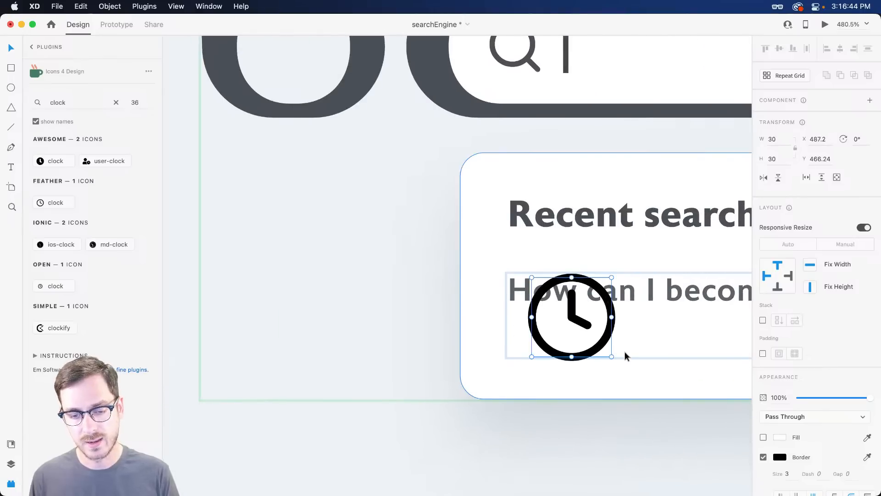
Step: Turn off responsive resize for the clock icon, scale it to 11.75 by 11.75, and set its border size to 1
{"action": "left_click_drag", "start_coordinate": [607, 339], "coordinate": [563, 309]}
{"action": "left_click", "coordinate": [864, 227]}
{"action": "type", "text": "1"}
{"action": "key", "text": "Return"}
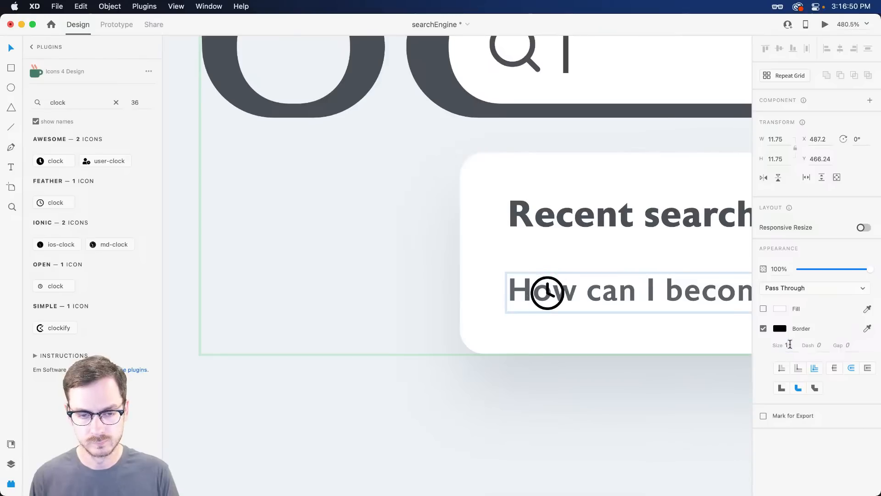
Step: Arrange the clock icon before the search question and match its border colour to the text's grey
{"action": "left_click_drag", "start_coordinate": [556, 285], "coordinate": [635, 295]}
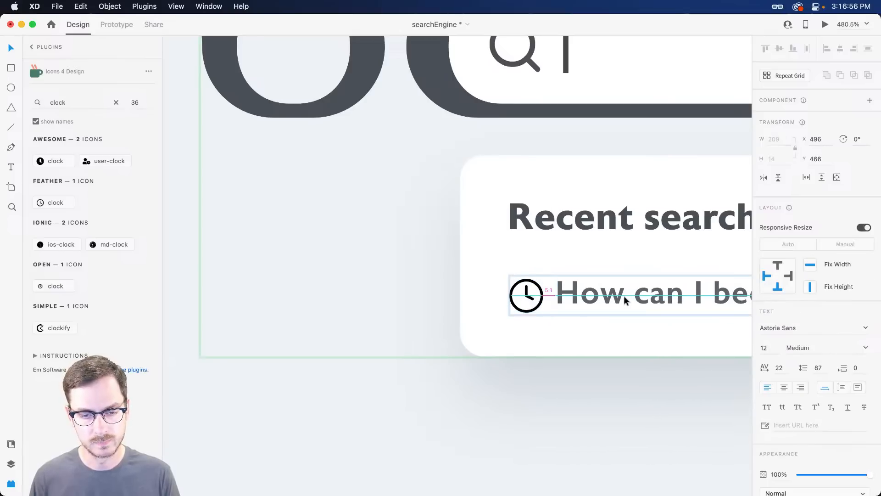
{"action": "left_click", "coordinate": [532, 287]}
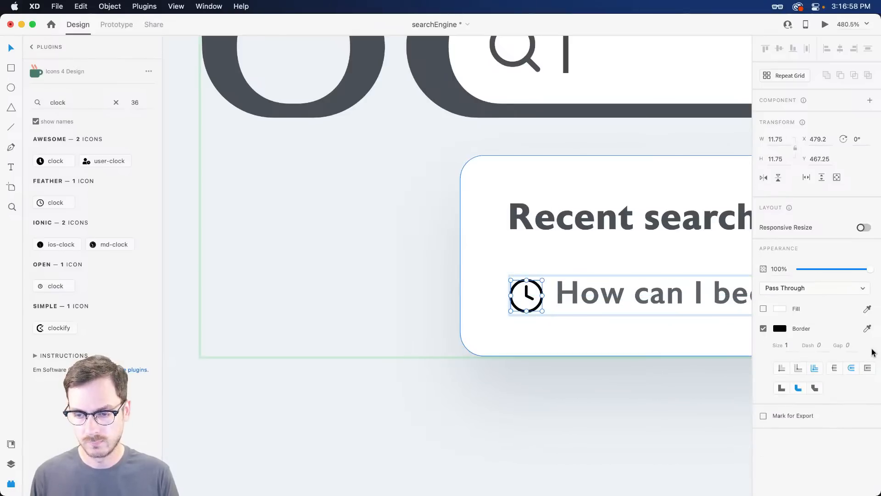
{"action": "left_click", "coordinate": [867, 329]}
Step: Nudge the search question text to X 499, Y 467 and preview its spacing from the clock icon
{"action": "left_click", "coordinate": [616, 298]}
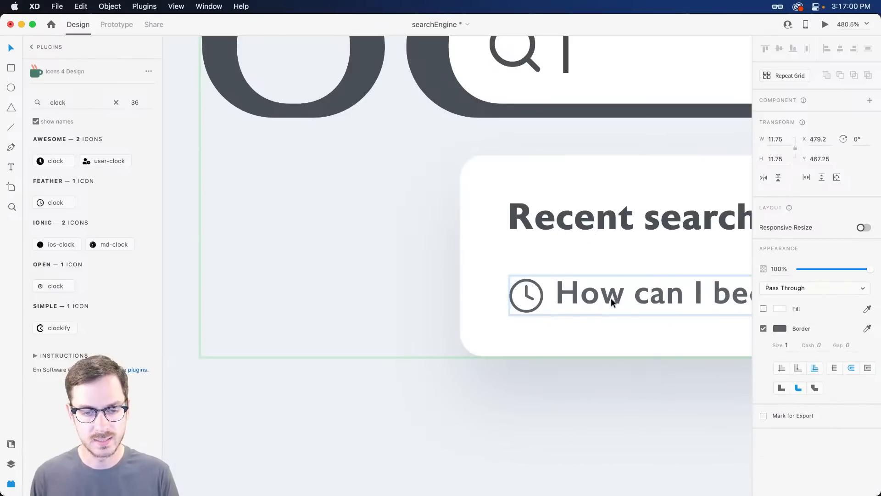
{"action": "key", "text": "super+Return"}
{"action": "key", "text": "super+w"}
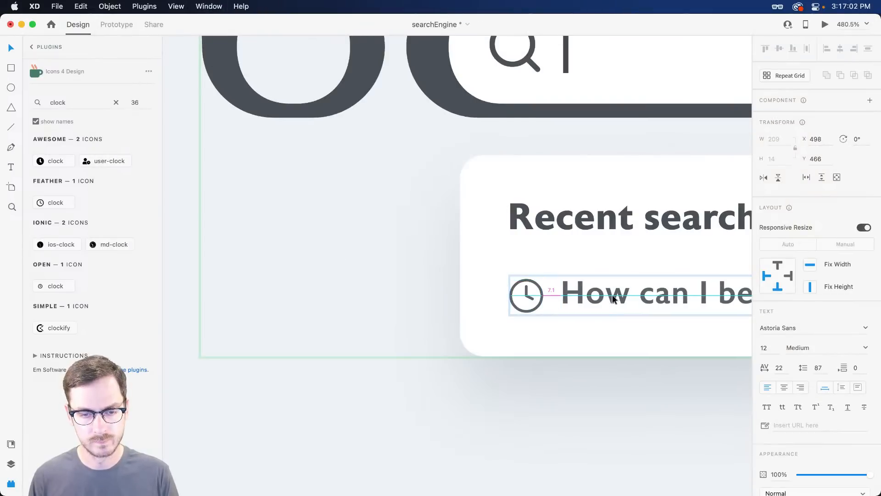
{"action": "key", "text": "super+Return"}
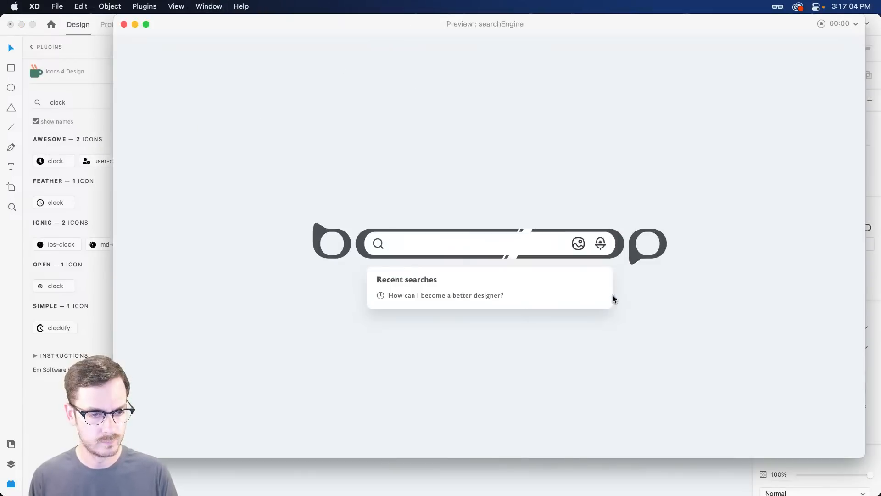
{"action": "key", "text": "super+w"}
Step: Search the Icons 4 Design plugin for "close" and choose the ios-close-circle-outline icon
{"action": "scroll", "coordinate": [595, 313], "scroll_direction": "right", "scroll_amount": 4}
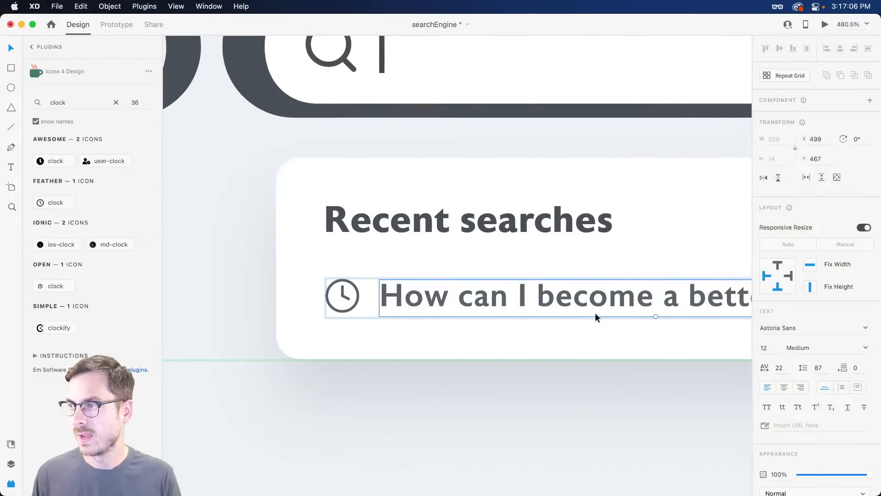
{"action": "scroll", "coordinate": [595, 313], "scroll_direction": "down", "scroll_amount": 3}
{"action": "scroll", "coordinate": [591, 316], "scroll_direction": "down", "scroll_amount": 2}
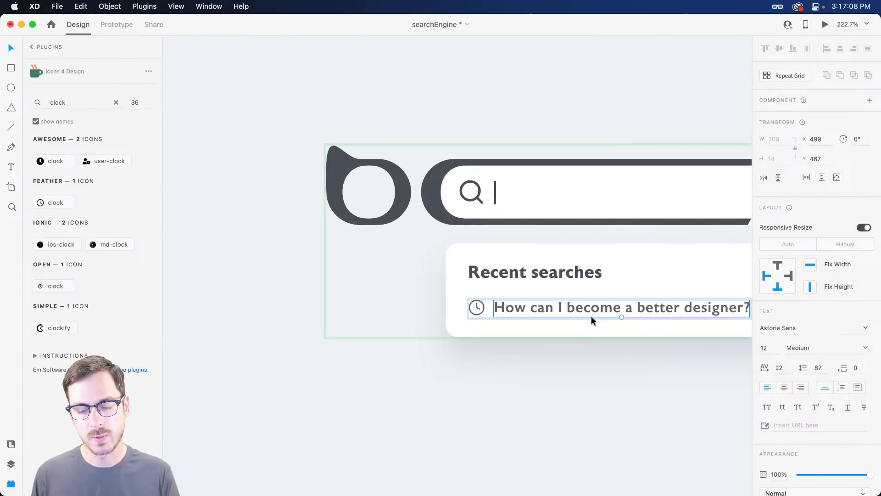
{"action": "scroll", "coordinate": [591, 316], "scroll_direction": "right", "scroll_amount": 3}
{"action": "scroll", "coordinate": [591, 316], "scroll_direction": "right", "scroll_amount": 3}
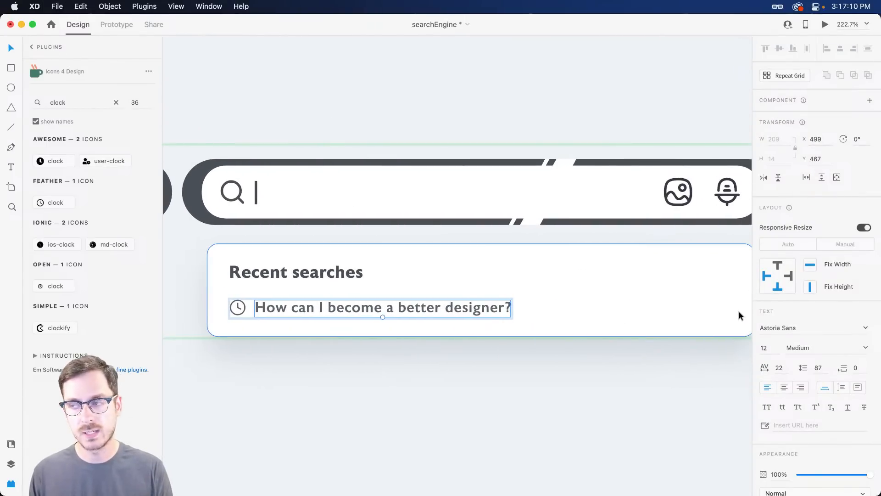
{"action": "scroll", "coordinate": [738, 311], "scroll_direction": "right", "scroll_amount": 2}
{"action": "scroll", "coordinate": [588, 315], "scroll_direction": "left", "scroll_amount": 2}
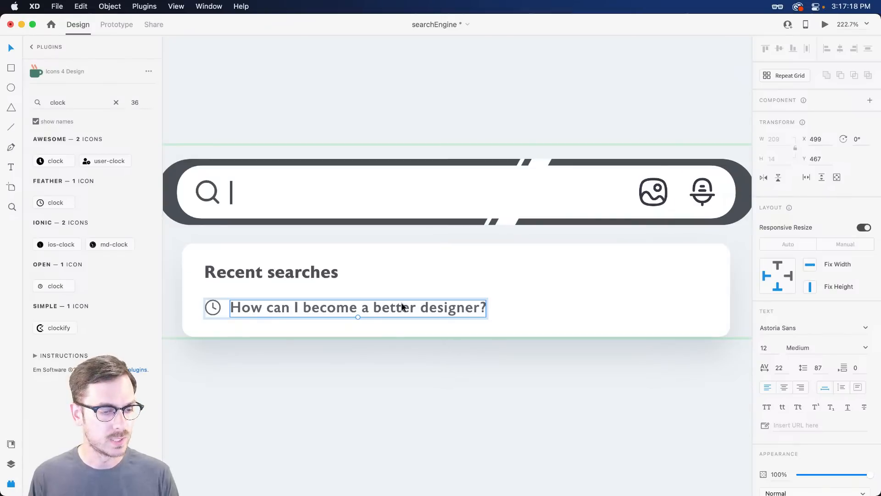
{"action": "double_click", "coordinate": [63, 101]}
{"action": "type", "text": "close"}
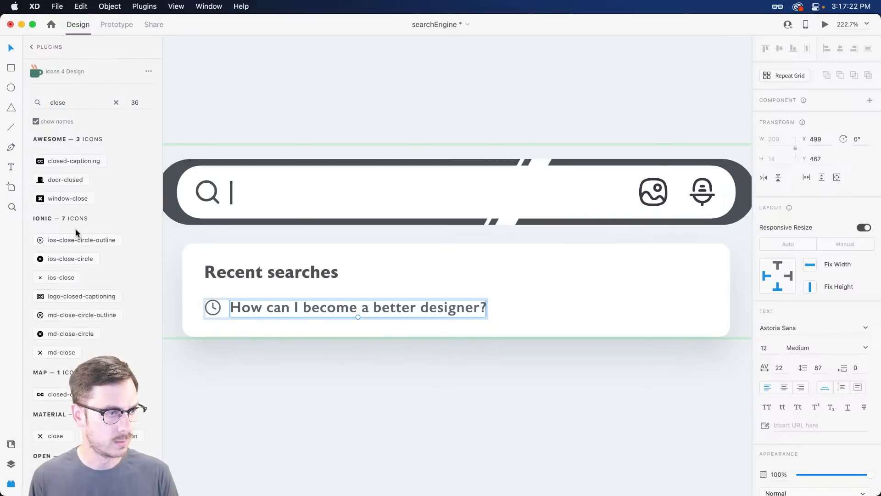
{"action": "left_click", "coordinate": [74, 240]}
Step: Place the circled close icon inside the Term group over the search question
{"action": "scroll", "coordinate": [304, 322], "scroll_direction": "left", "scroll_amount": 7}
{"action": "left_click_drag", "start_coordinate": [457, 267], "coordinate": [683, 417]}
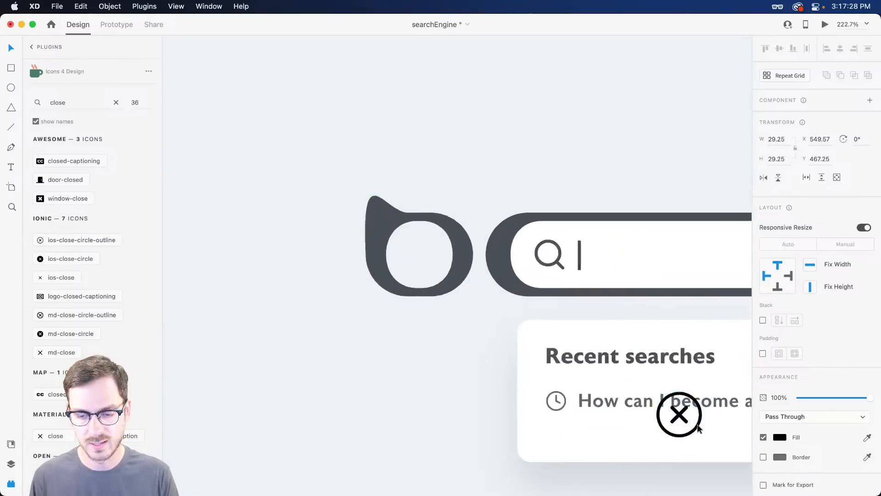
{"action": "scroll", "coordinate": [698, 427], "scroll_direction": "up", "scroll_amount": 5}
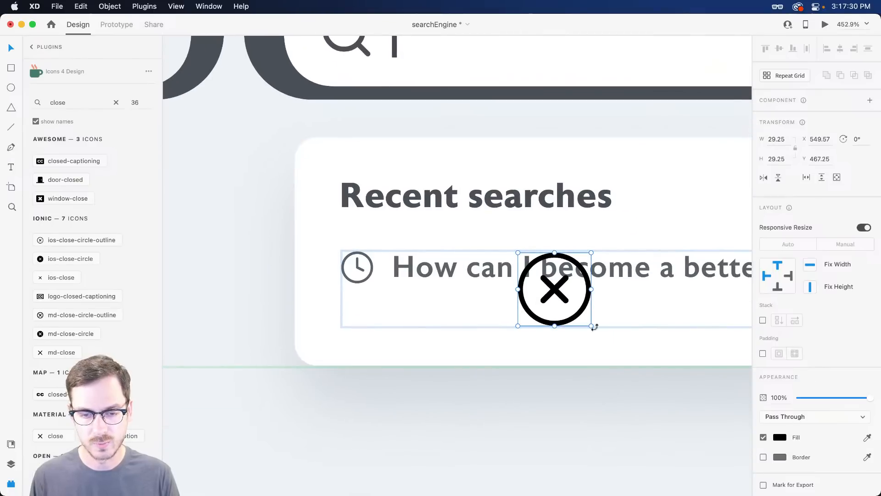
Step: Turn off responsive resize for the close icon and scale it to 11.75 by 11.75
{"action": "left_click_drag", "start_coordinate": [586, 317], "coordinate": [557, 274]}
{"action": "key", "text": "super+z"}
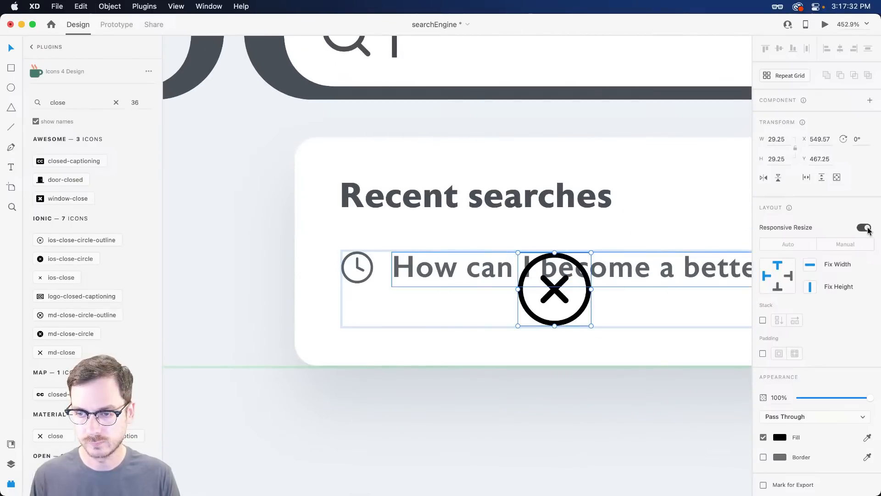
{"action": "left_click", "coordinate": [864, 228]}
{"action": "left_click_drag", "start_coordinate": [590, 325], "coordinate": [485, 260]}
Step: Set the close icon's opacity to 50% and move it to the right end of the Term row at X 878.57
{"action": "key", "text": "5"}
{"action": "scroll", "coordinate": [489, 264], "scroll_direction": "down", "scroll_amount": 6}
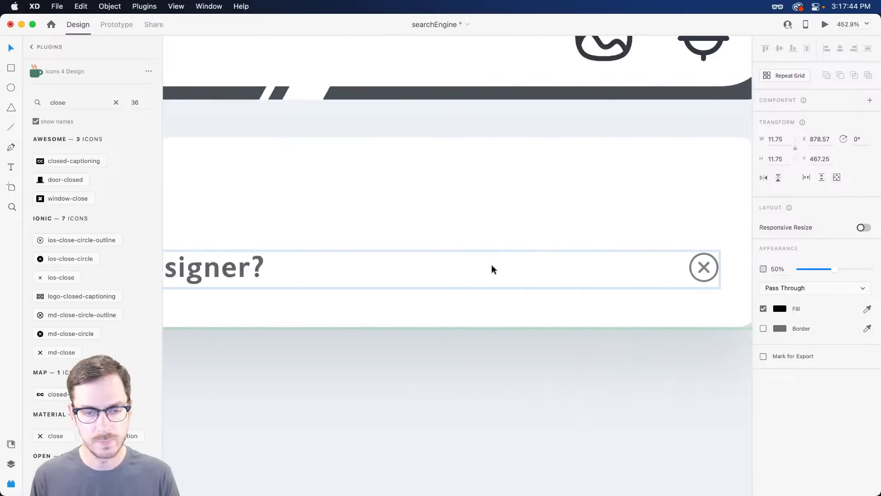
Step: Preview the prototype to check the close icon in the recent-search row
{"action": "left_click", "coordinate": [448, 266]}
{"action": "scroll", "coordinate": [560, 287], "scroll_direction": "down", "scroll_amount": 1}
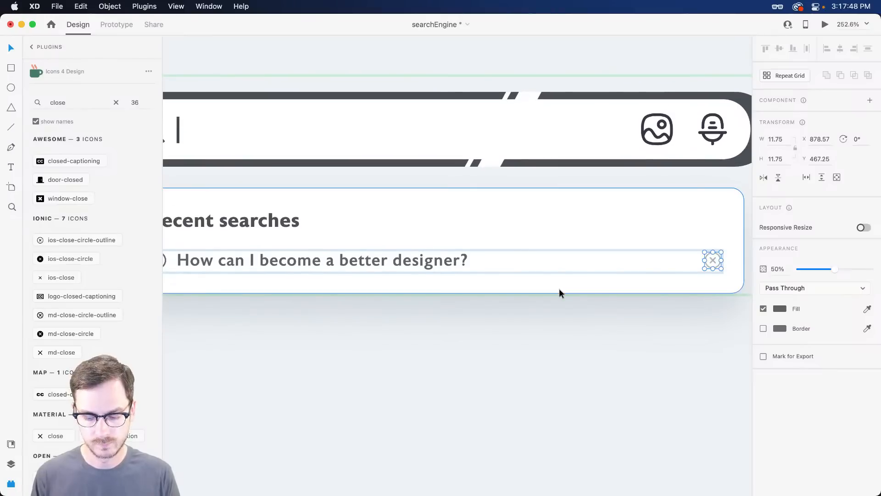
{"action": "key", "text": "super+Return"}
{"action": "key", "text": "super+w"}
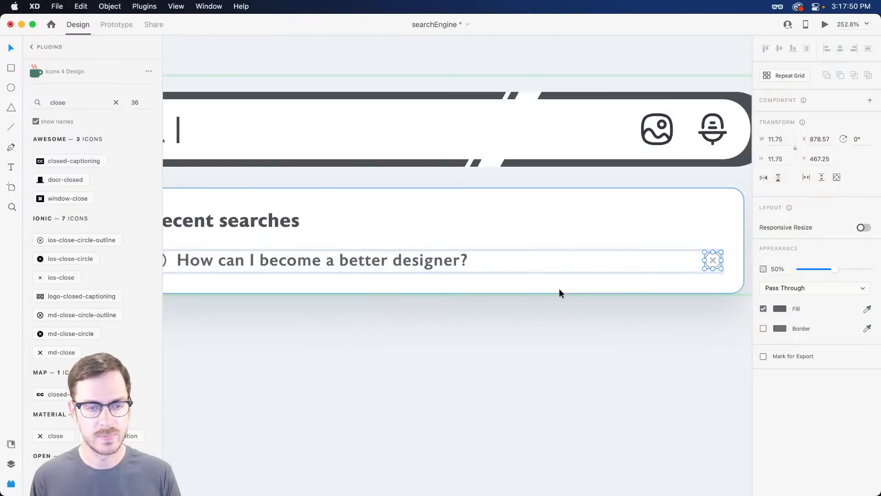
Step: Duplicate the Term row beneath the first and change the copy's text to "Do we live in a simulation?"
{"action": "scroll", "coordinate": [559, 288], "scroll_direction": "down", "scroll_amount": 3}
{"action": "key", "text": "super+y"}
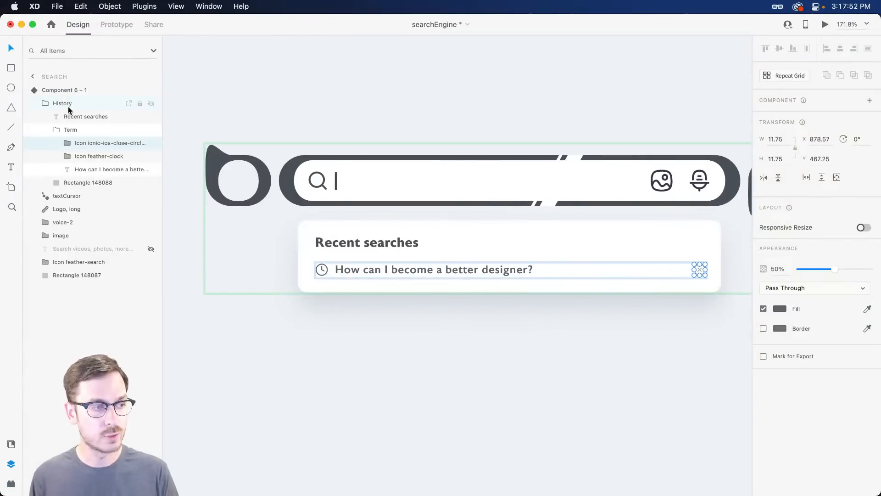
{"action": "left_click", "coordinate": [79, 128]}
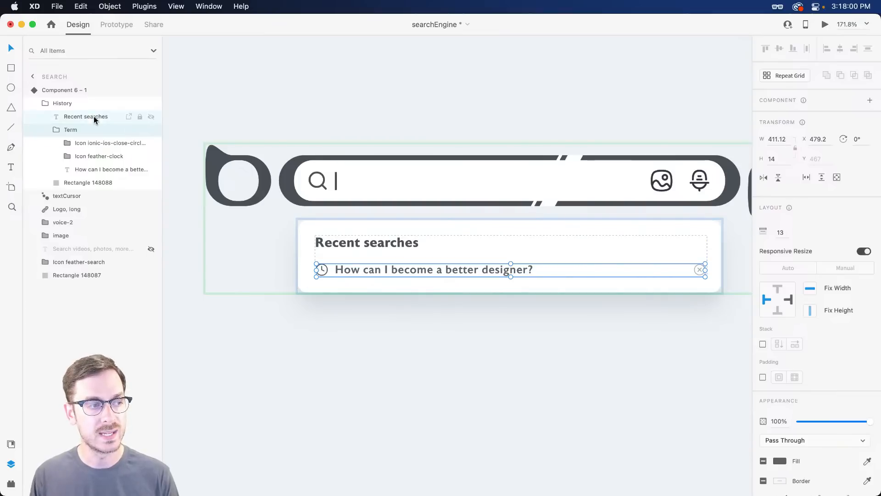
{"action": "key", "text": "super+d"}
{"action": "left_click", "coordinate": [370, 298]}
{"action": "double_click", "coordinate": [371, 296]}
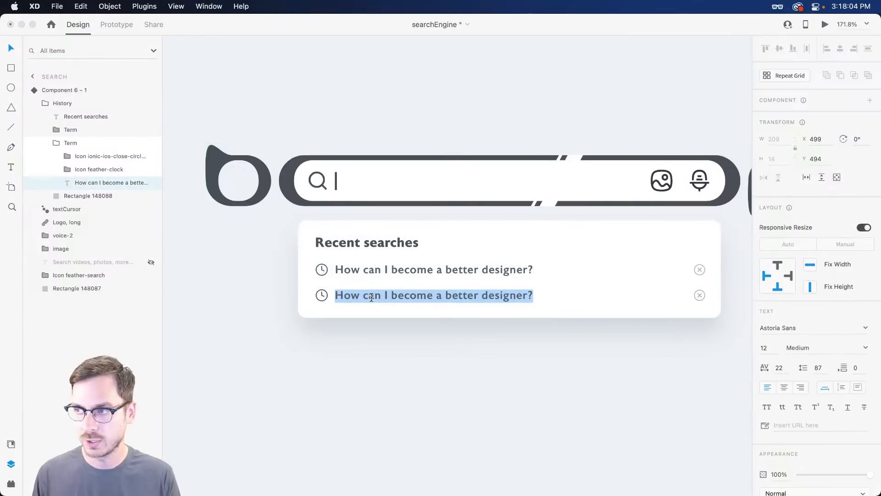
{"action": "type", "text": "Do we li"}
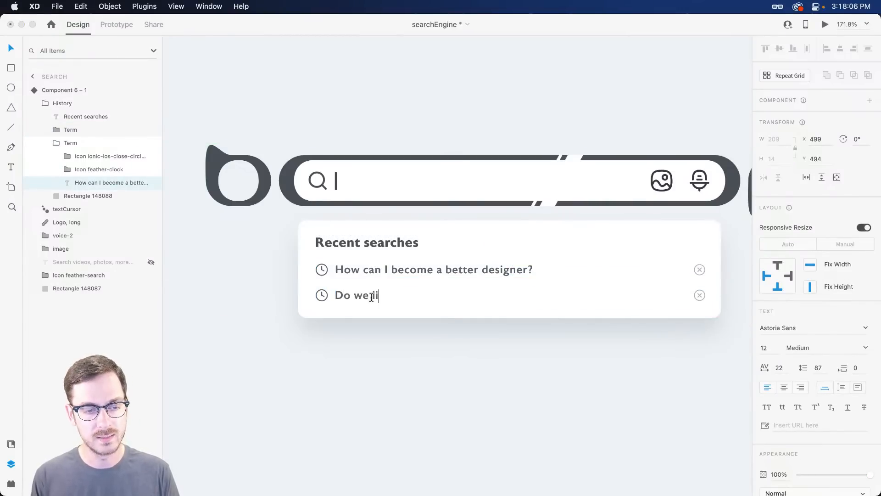
{"action": "type", "text": "ve in a simulation?"}
{"action": "key", "text": "Escape"}
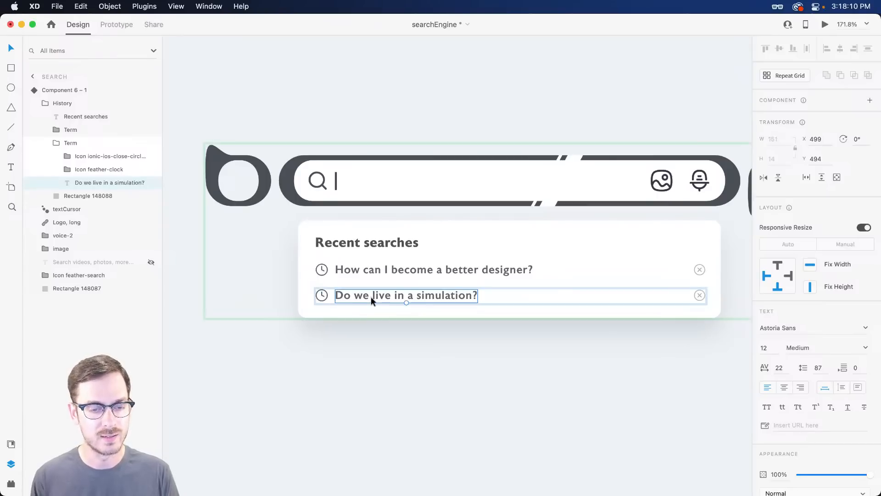
Step: Duplicate the second Term row and change the copy's text to "Can I use Comic Sans in a design project?"
{"action": "key", "text": "Escape"}
{"action": "key", "text": "super+d"}
{"action": "left_click", "coordinate": [379, 325]}
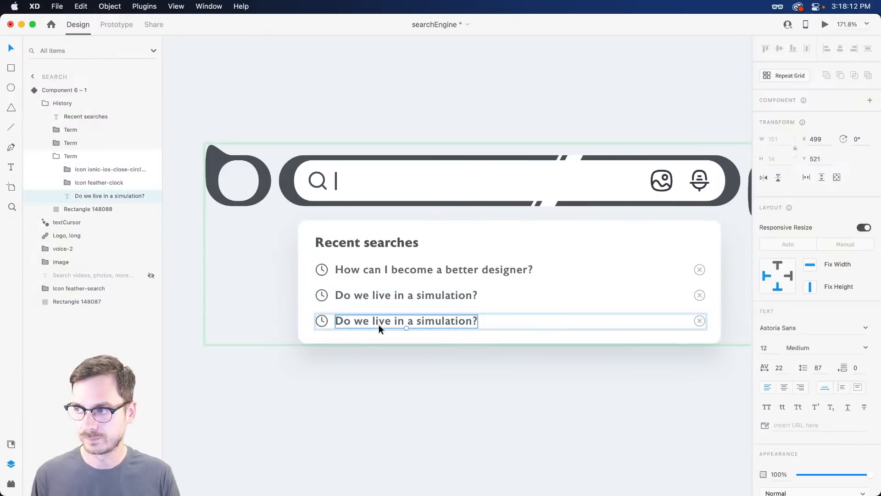
{"action": "key", "text": "Return"}
{"action": "type", "text": "Can I use Comic Sans in a design project?"}
{"action": "key", "text": "Escape"}
{"action": "key", "text": "Escape"}
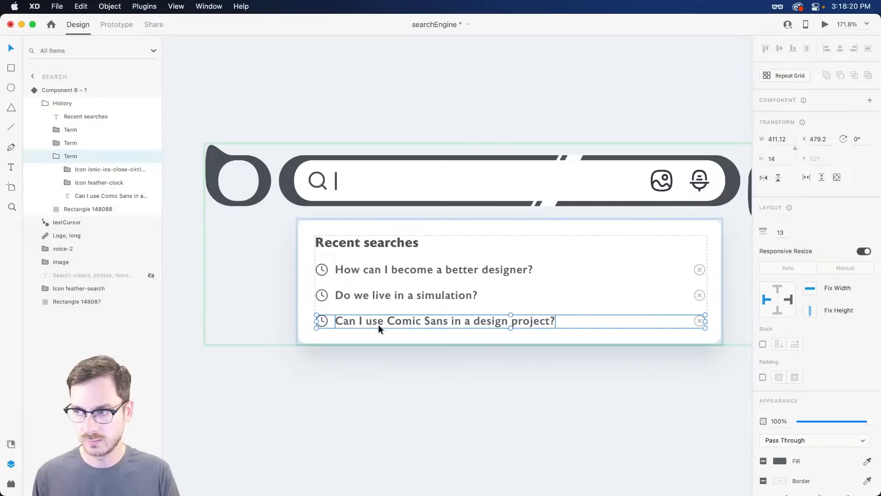
Step: Duplicate the third Term row and change the copy's text to "Why is it so hot outside?!"
{"action": "key", "text": "super+d"}
{"action": "left_click", "coordinate": [368, 347]}
{"action": "double_click", "coordinate": [369, 349]}
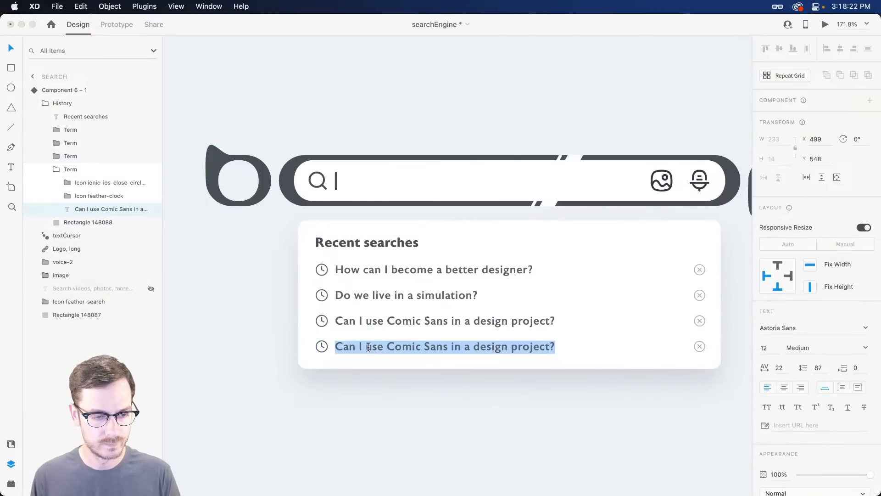
{"action": "type", "text": "Why i"}
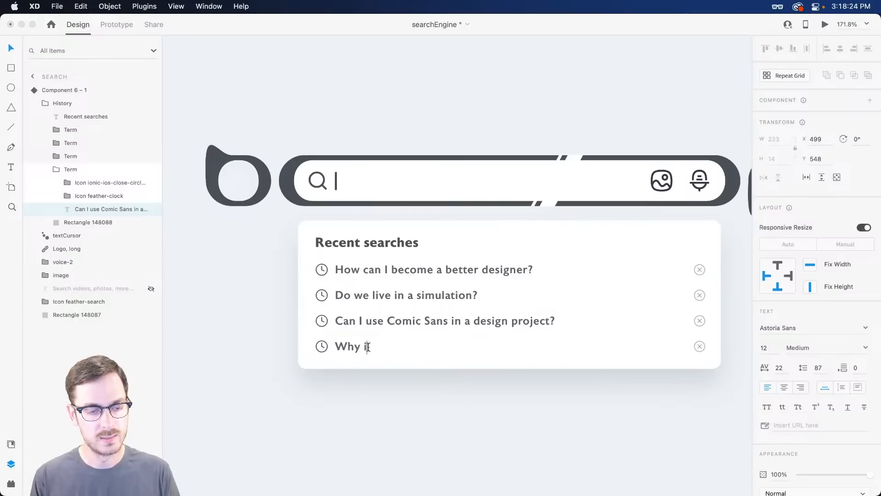
{"action": "type", "text": "s it so hot outside?!"}
{"action": "key", "text": "Escape"}
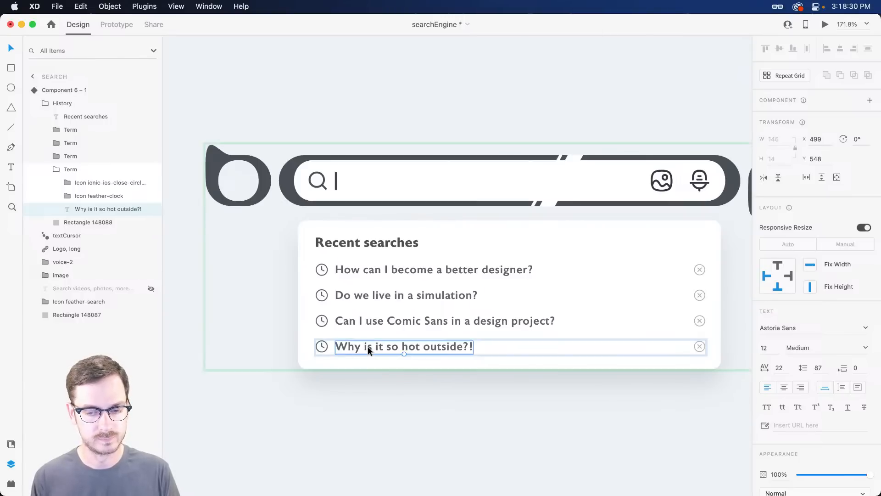
{"action": "key", "text": "Escape"}
{"action": "scroll", "coordinate": [373, 366], "scroll_direction": "right", "scroll_amount": 2}
{"action": "left_click", "coordinate": [393, 398]}
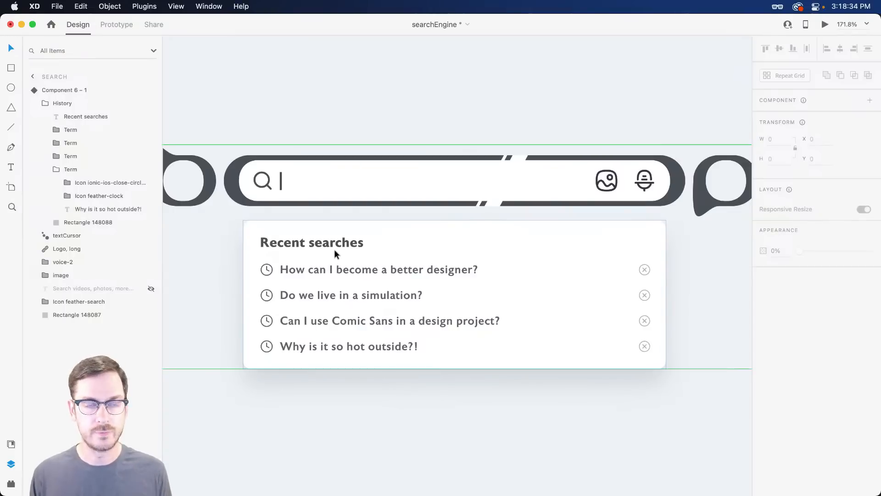
{"action": "left_click", "coordinate": [645, 269]}
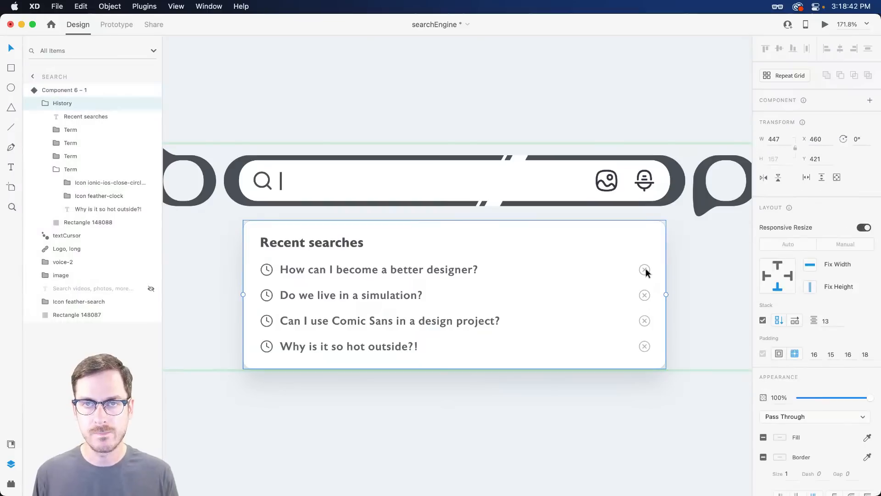
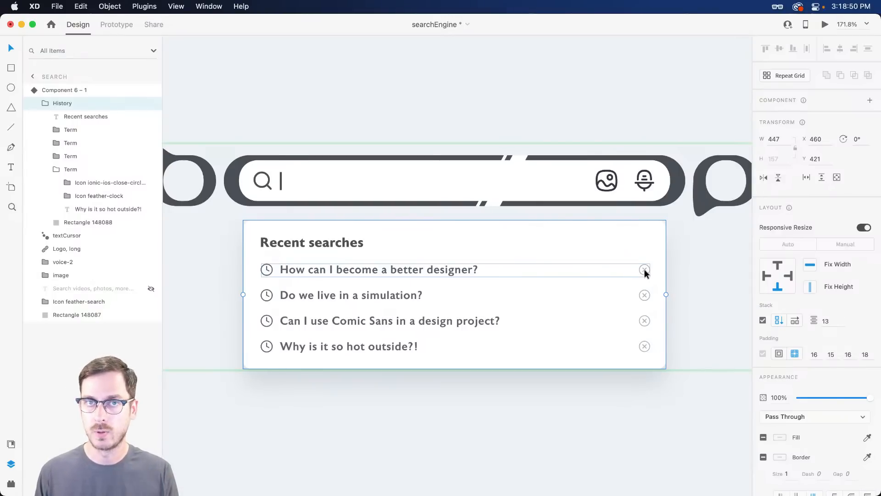
{"action": "left_click", "coordinate": [480, 422]}
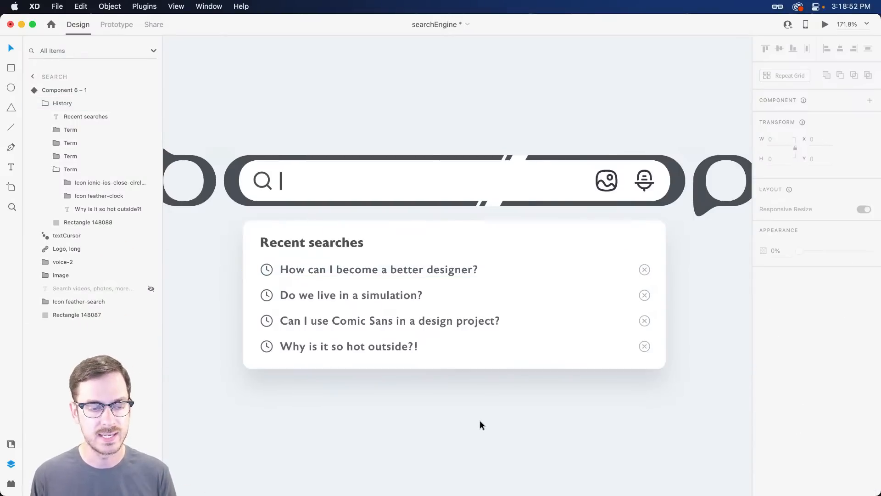
Step: Set the vertical spacing between the stacked items in the History group to 24
{"action": "scroll", "coordinate": [414, 368], "scroll_direction": "down", "scroll_amount": 5}
{"action": "scroll", "coordinate": [413, 368], "scroll_direction": "up", "scroll_amount": 3}
{"action": "scroll", "coordinate": [412, 369], "scroll_direction": "down", "scroll_amount": 3}
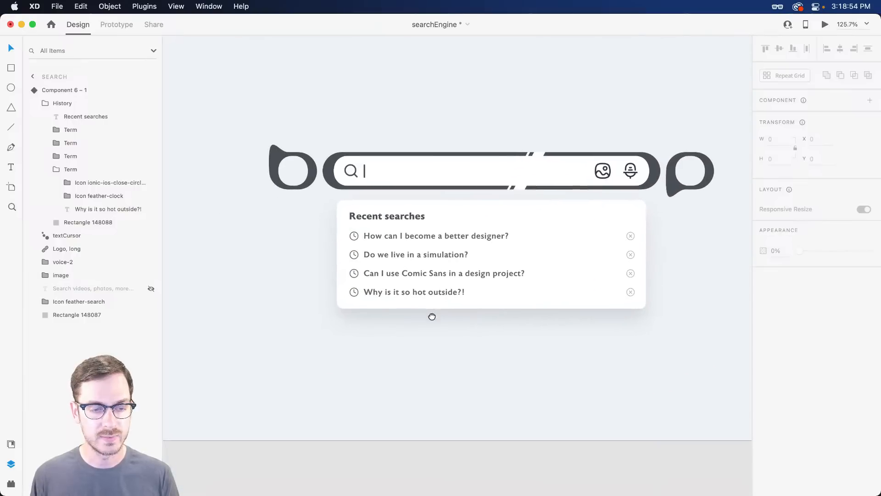
{"action": "left_click", "coordinate": [412, 272]}
{"action": "double_click", "coordinate": [412, 273]}
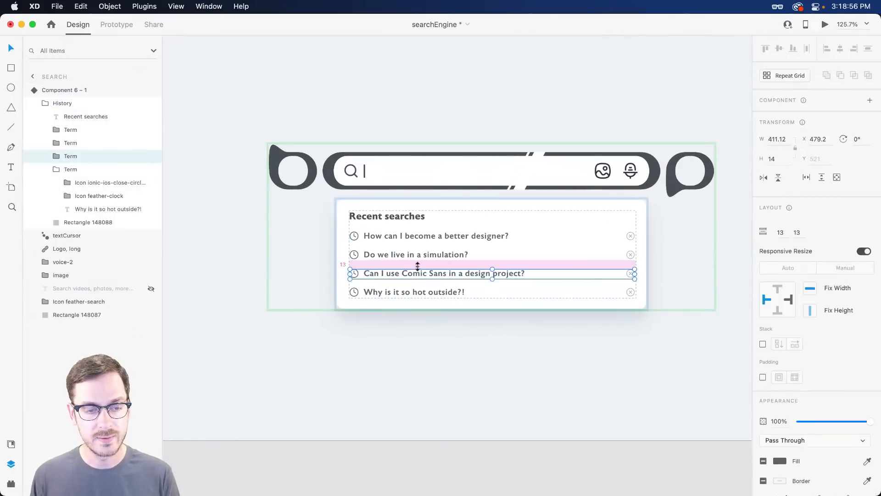
{"action": "left_click_drag", "start_coordinate": [419, 264], "coordinate": [424, 272]}
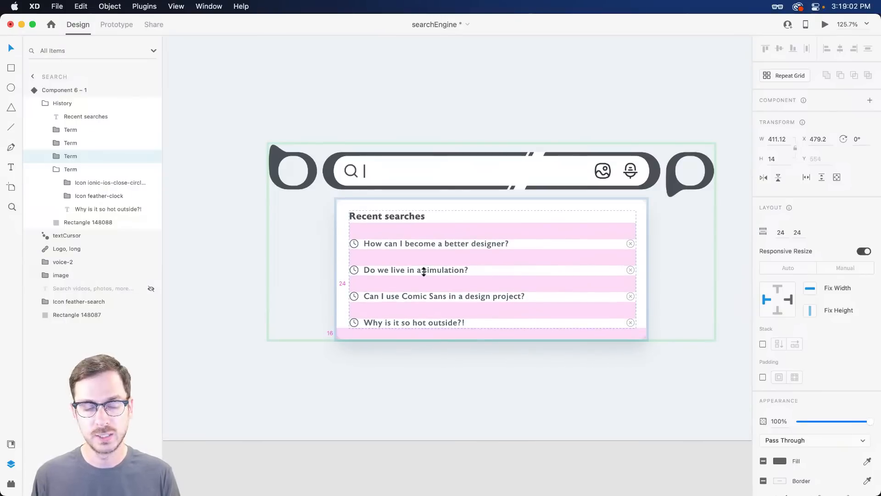
{"action": "left_click_drag", "start_coordinate": [424, 271], "coordinate": [424, 273]}
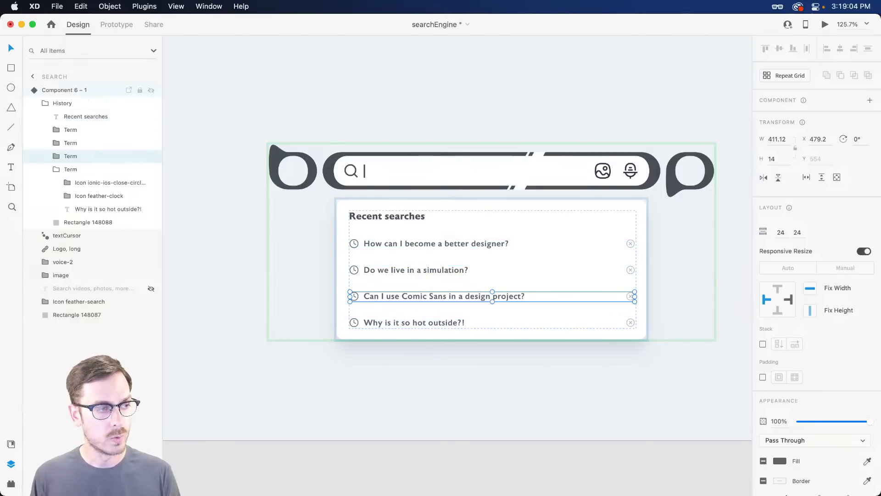
Step: Tighten the History stack's item spacing to 16 and preview the dropdown
{"action": "left_click", "coordinate": [76, 105]}
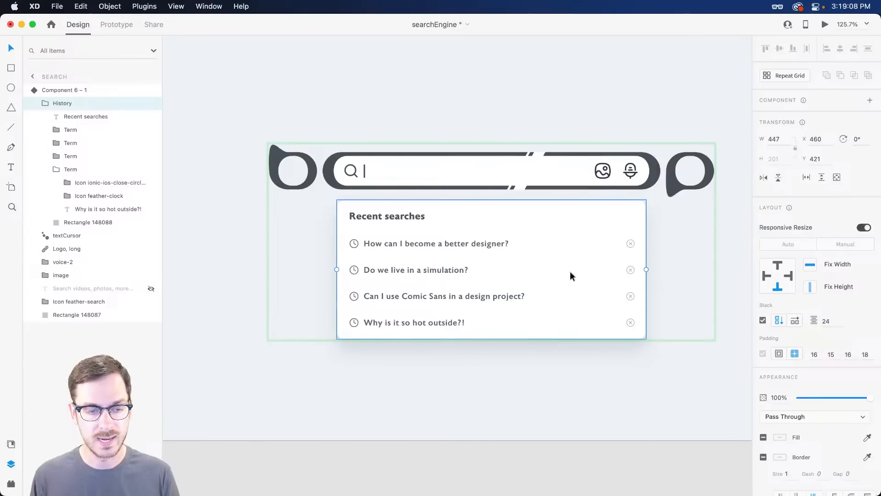
{"action": "double_click", "coordinate": [395, 296]}
{"action": "left_click_drag", "start_coordinate": [411, 287], "coordinate": [415, 281]}
{"action": "key", "text": "super+Return"}
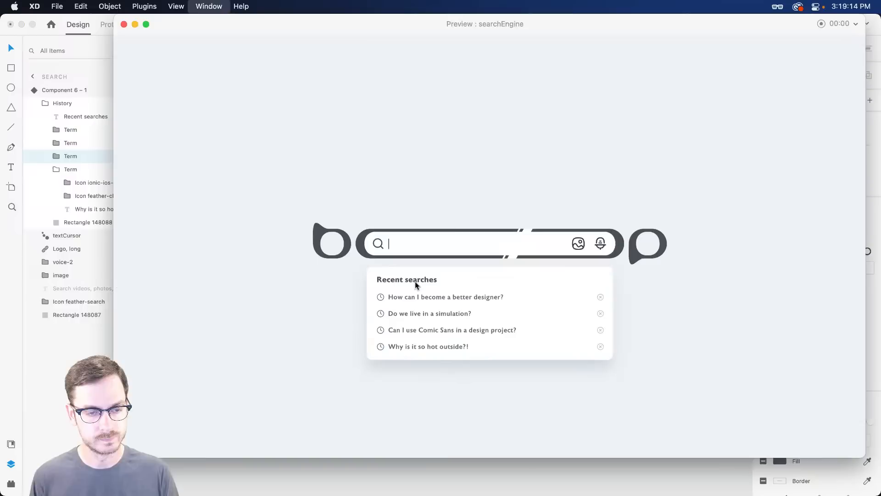
{"action": "key", "text": "super+w"}
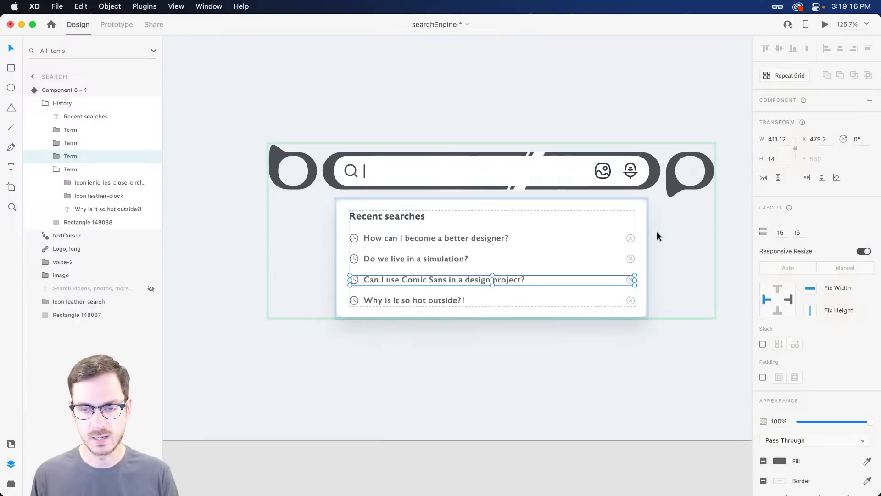
Step: Set the close icons in all four Term rows to 20% opacity and preview the result
{"action": "scroll", "coordinate": [637, 236], "scroll_direction": "up", "scroll_amount": 5}
{"action": "left_click", "coordinate": [627, 239]}
{"action": "double_click", "coordinate": [627, 239]}
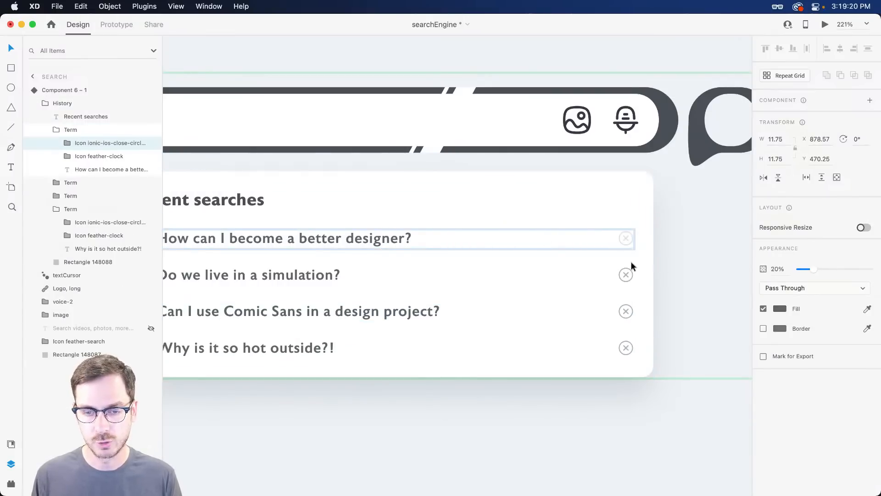
{"action": "double_click", "coordinate": [626, 274]}
{"action": "key", "text": "2"}
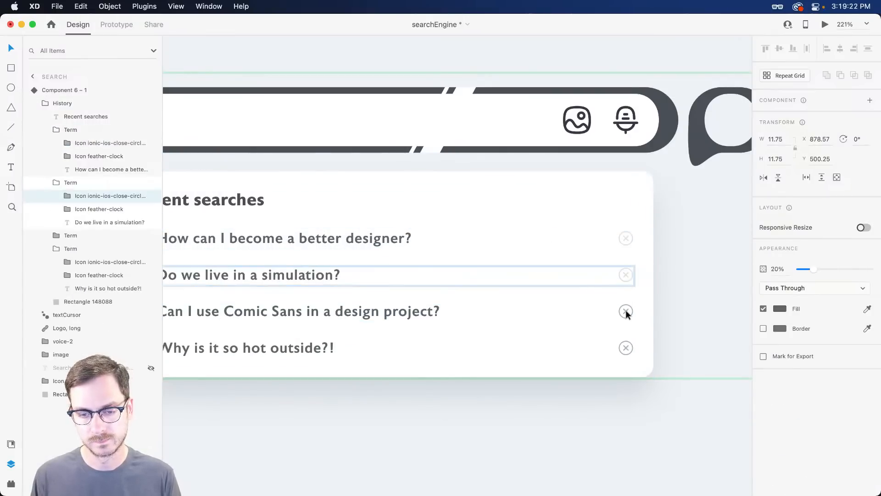
{"action": "double_click", "coordinate": [626, 311]}
{"action": "key", "text": "2"}
{"action": "double_click", "coordinate": [628, 348]}
{"action": "key", "text": "2"}
{"action": "key", "text": "super+Return"}
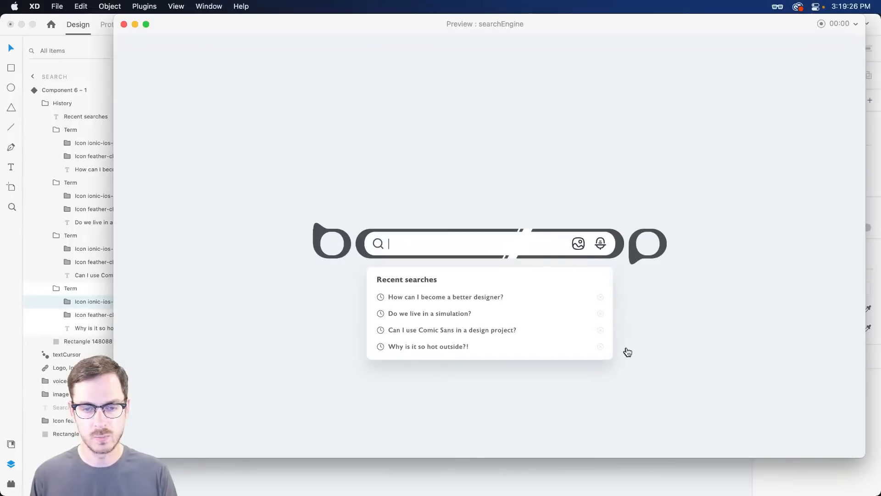
{"action": "key", "text": "super+w"}
Step: Group the "Recent searches" heading on its own and name the group "Header"
{"action": "left_click", "coordinate": [245, 203]}
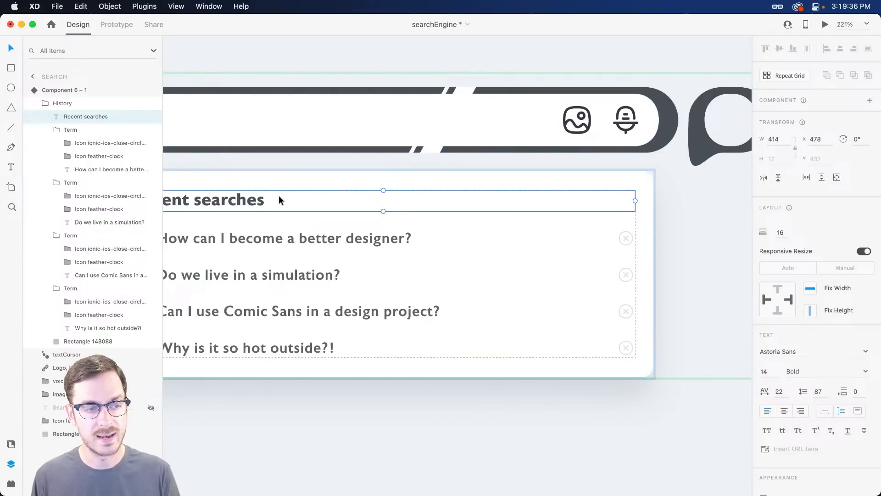
{"action": "key", "text": "super+g"}
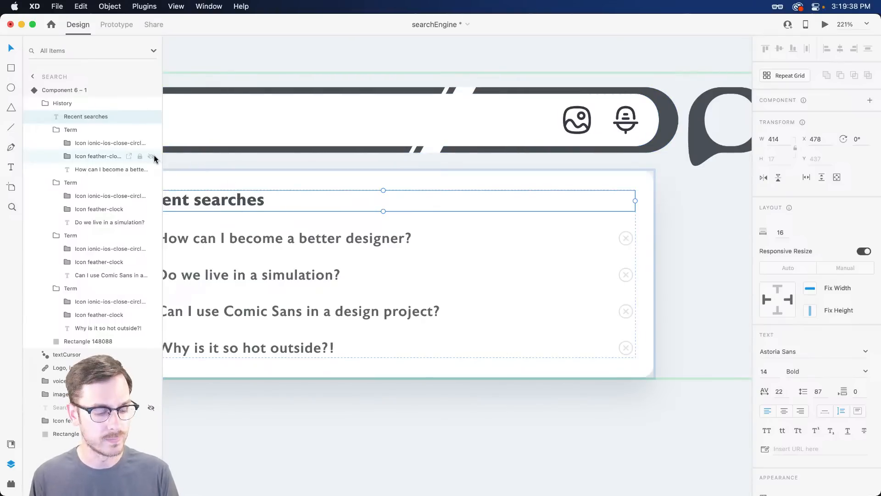
{"action": "double_click", "coordinate": [78, 117]}
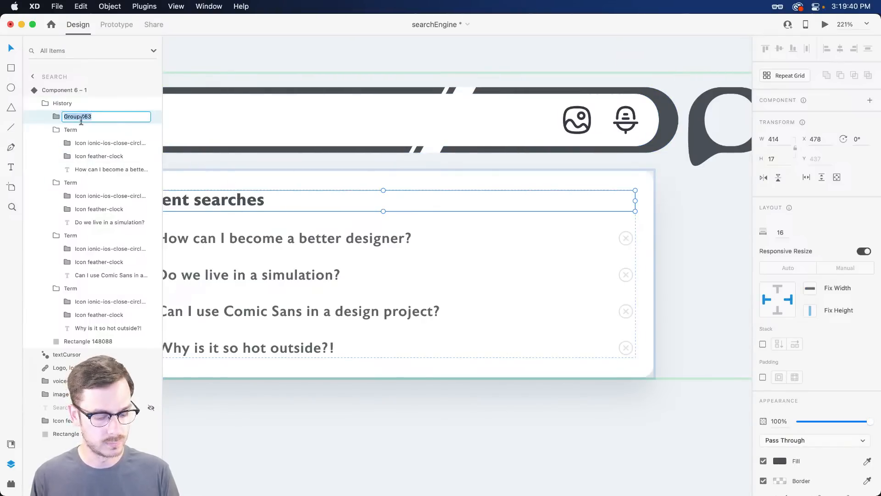
{"action": "type", "text": "Header"}
{"action": "key", "text": "Return"}
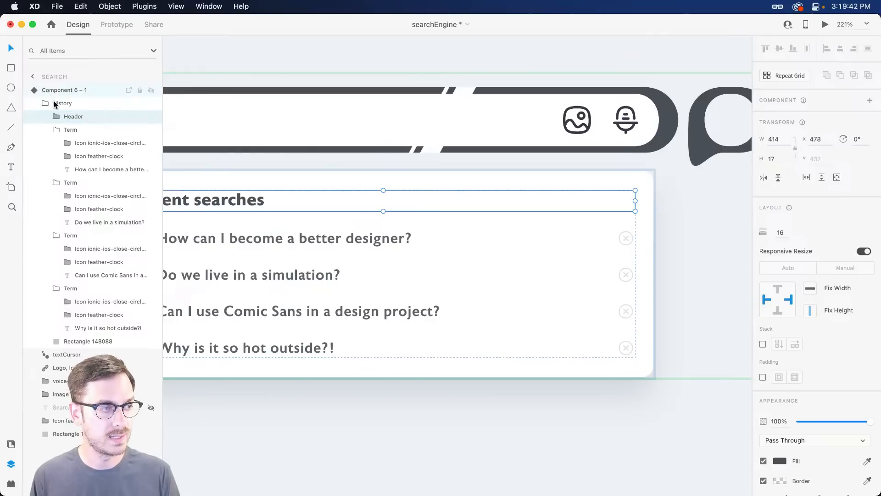
Step: Draw a rectangle about 56 by 17 inside the Header group, in line with the "Recent searches" heading
{"action": "left_click", "coordinate": [58, 118]}
{"action": "left_click", "coordinate": [84, 129]}
{"action": "key", "text": "r"}
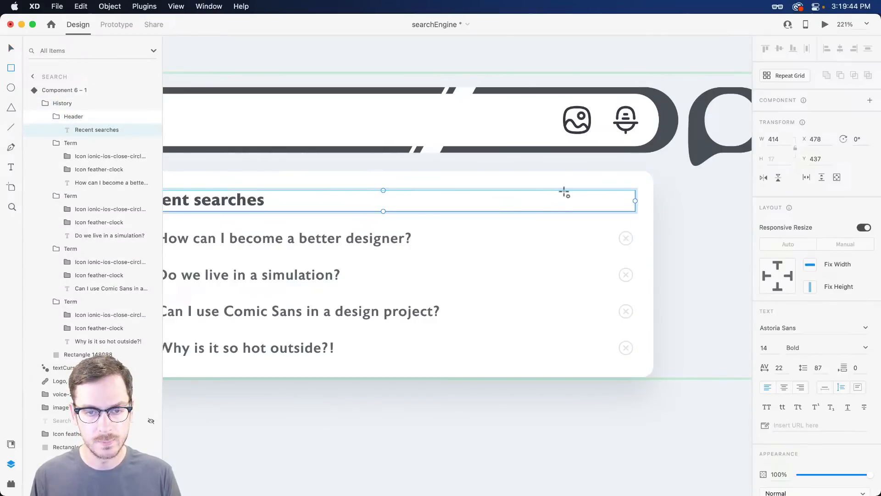
{"action": "left_click_drag", "start_coordinate": [567, 191], "coordinate": [498, 212]}
{"action": "key", "text": "v"}
{"action": "scroll", "coordinate": [542, 194], "scroll_direction": "up", "scroll_amount": 5}
{"action": "scroll", "coordinate": [548, 198], "scroll_direction": "down", "scroll_amount": 1}
Step: Turn the header rectangle into a borderless pill with fully rounded corners, filled with the close icon's light grey
{"action": "key", "text": "i"}
{"action": "left_click", "coordinate": [684, 258]}
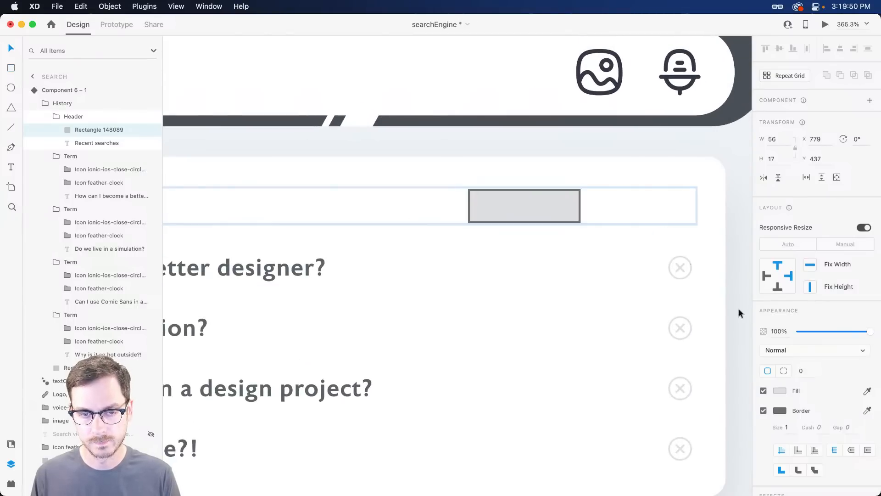
{"action": "left_click", "coordinate": [764, 410]}
{"action": "left_click_drag", "start_coordinate": [572, 194], "coordinate": [513, 205]}
Step: Add the text "Clear all" over the grey pill in the Header group and set its font size to 10
{"action": "key", "text": "t"}
{"action": "left_click", "coordinate": [494, 207]}
{"action": "type", "text": "Clear all"}
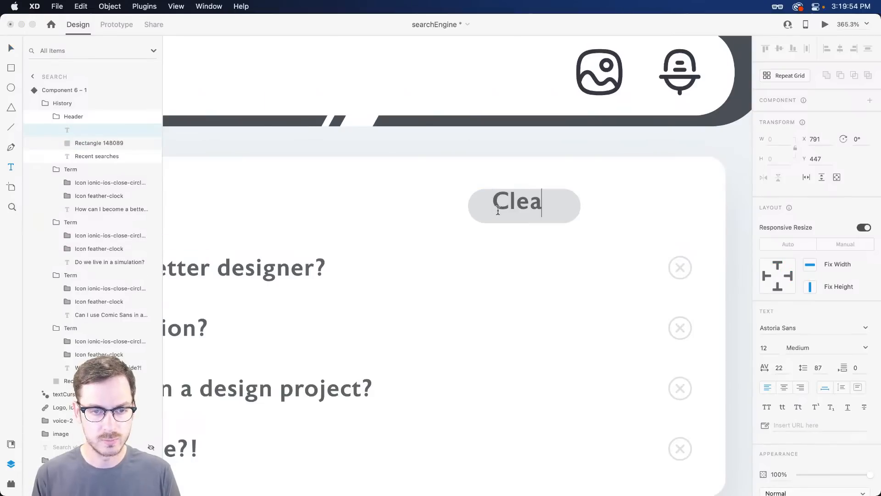
{"action": "key", "text": "Escape"}
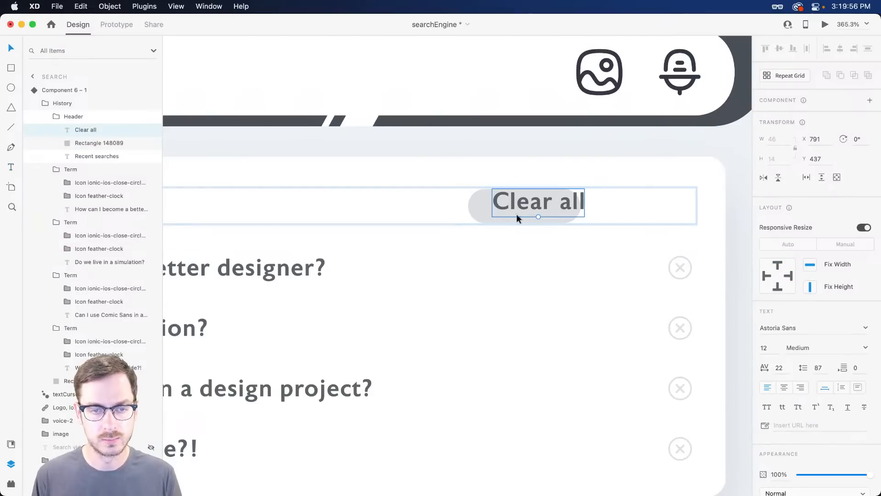
{"action": "left_click", "coordinate": [774, 348]}
{"action": "type", "text": "10"}
{"action": "key", "text": "Return"}
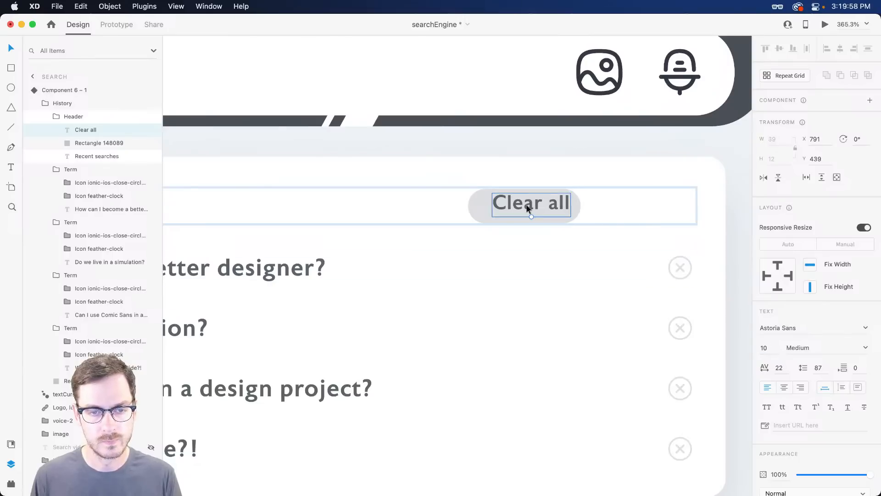
Step: Centre the "Clear all" text on the grey pill and narrow the pill to a width of 55
{"action": "left_click_drag", "start_coordinate": [524, 204], "coordinate": [517, 205]}
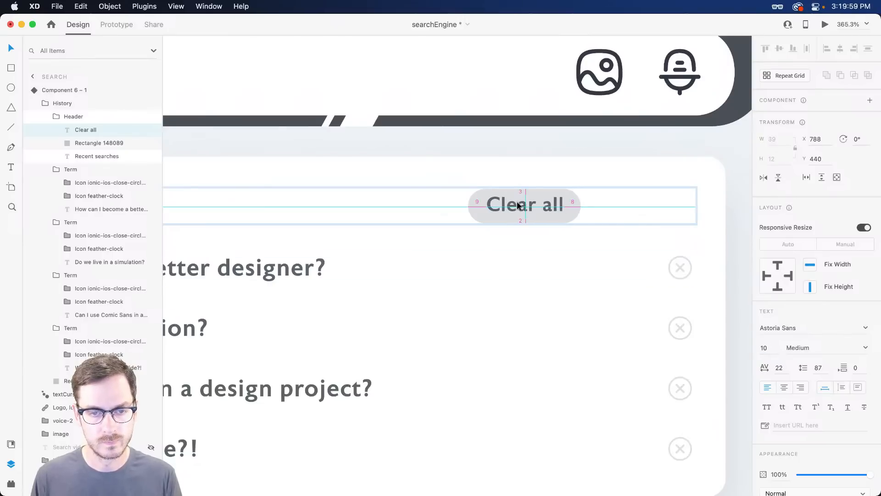
{"action": "left_click", "coordinate": [570, 209]}
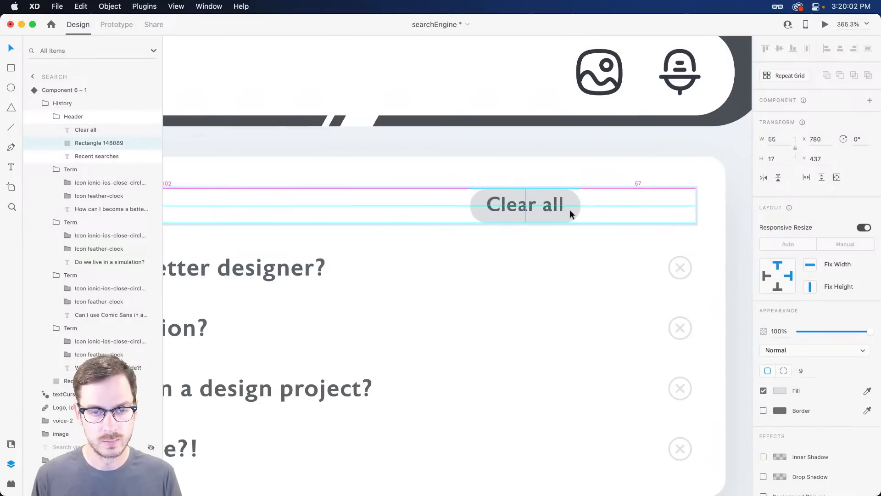
{"action": "key", "text": "super+Return"}
{"action": "key", "text": "super+w"}
{"action": "left_click", "coordinate": [529, 202]}
{"action": "key", "text": "Down"}
Step: Move the pill and its "Clear all" text together to the right end of the Header group and preview the result
{"action": "left_click", "coordinate": [579, 205], "text": "shift"}
{"action": "left_click_drag", "start_coordinate": [579, 204], "coordinate": [693, 206]}
{"action": "key", "text": "super+Return"}
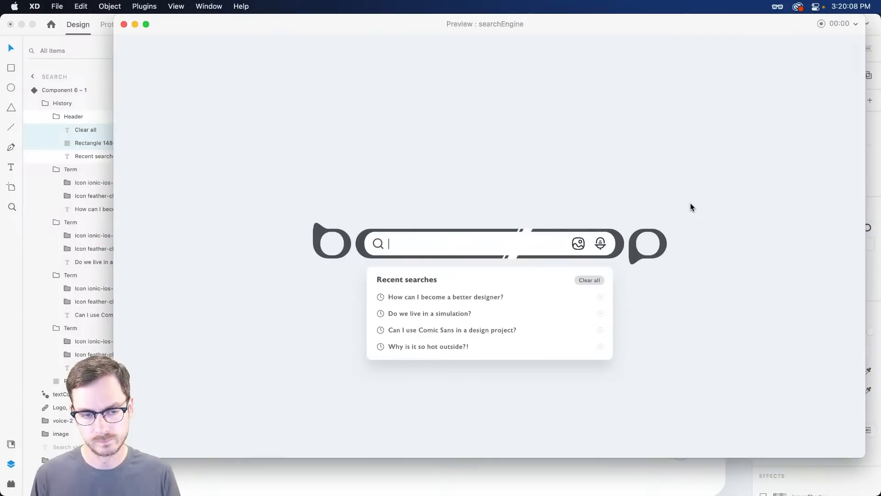
{"action": "key", "text": "super+w"}
Step: Lighten the "Clear all" text's fill to a softer grey, set its font weight to Roman, and preview it
{"action": "left_click", "coordinate": [710, 213]}
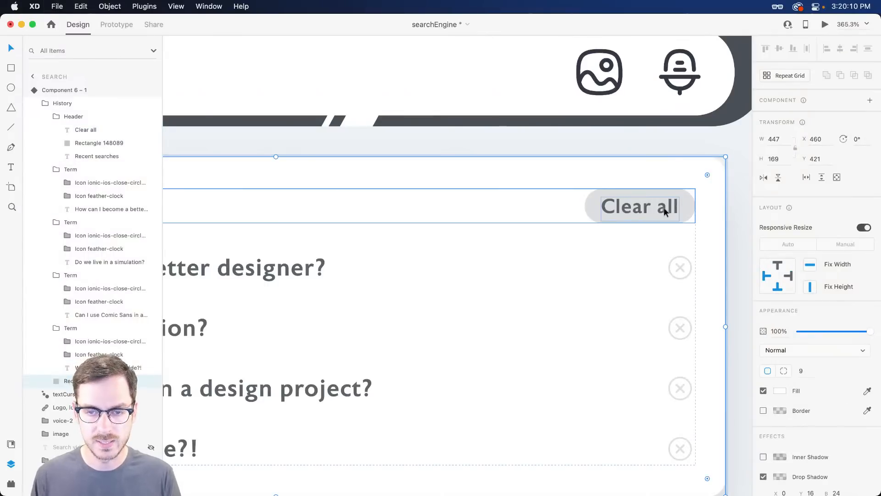
{"action": "left_click", "coordinate": [666, 207]}
{"action": "scroll", "coordinate": [780, 321], "scroll_direction": "down", "scroll_amount": 5}
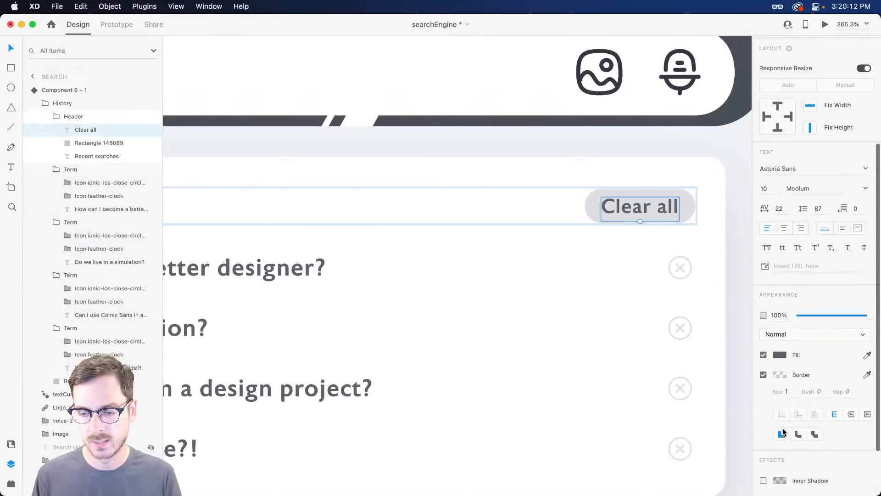
{"action": "left_click", "coordinate": [780, 355]}
{"action": "left_click_drag", "start_coordinate": [660, 339], "coordinate": [655, 329]}
{"action": "left_click", "coordinate": [795, 255]}
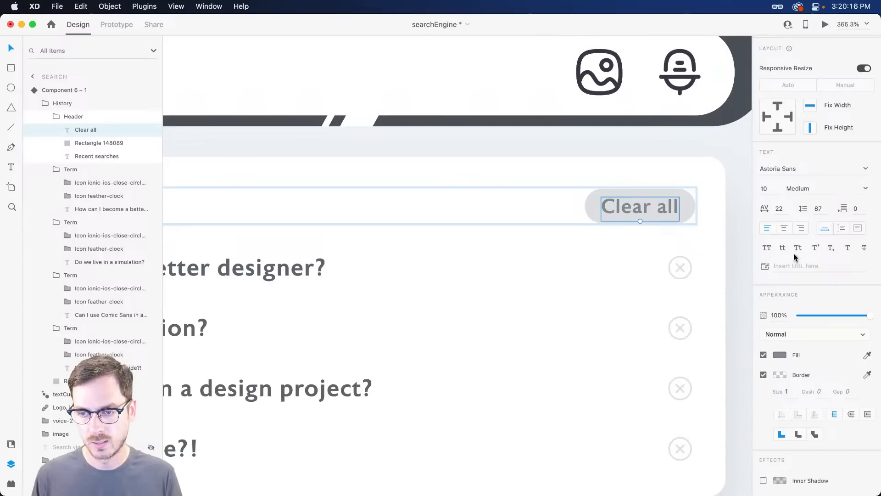
{"action": "left_click", "coordinate": [866, 189]}
{"action": "key", "text": "Escape"}
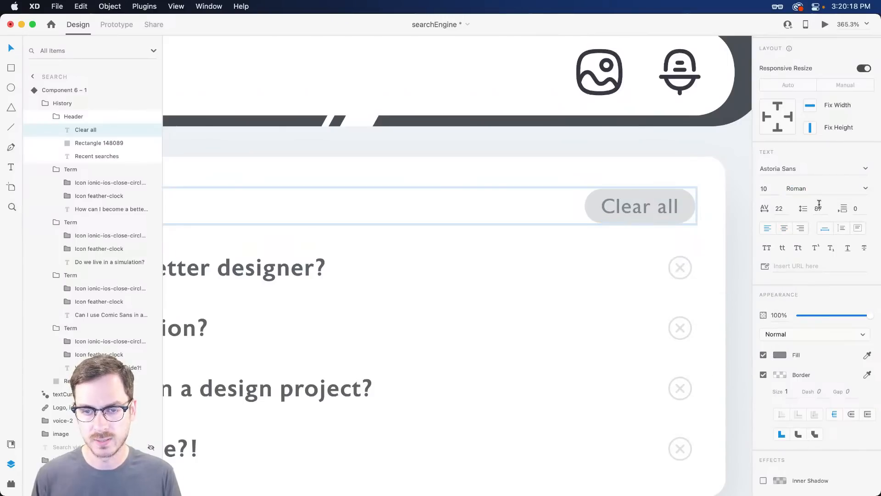
{"action": "key", "text": "super+Return"}
{"action": "key", "text": "super+w"}
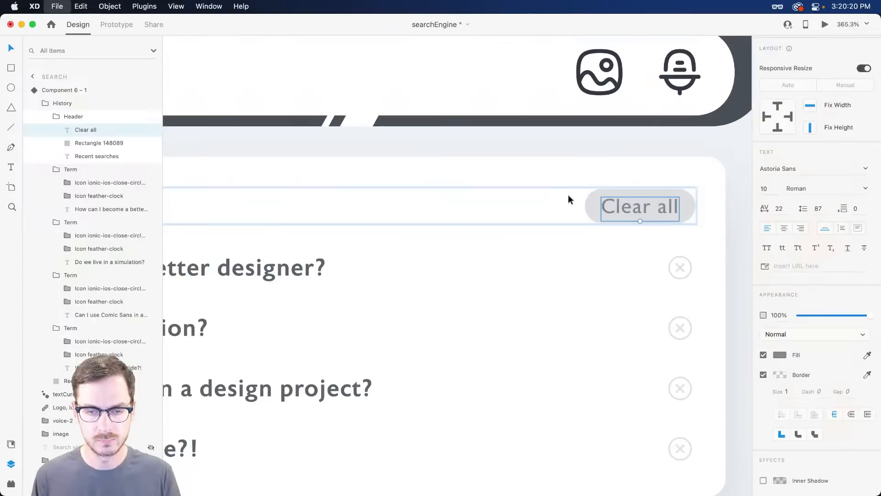
Step: Select the whole search component and switch it to its Default State
{"action": "scroll", "coordinate": [503, 238], "scroll_direction": "down", "scroll_amount": 5}
{"action": "key", "text": "super+shift+a"}
{"action": "scroll", "coordinate": [513, 242], "scroll_direction": "left", "scroll_amount": 3}
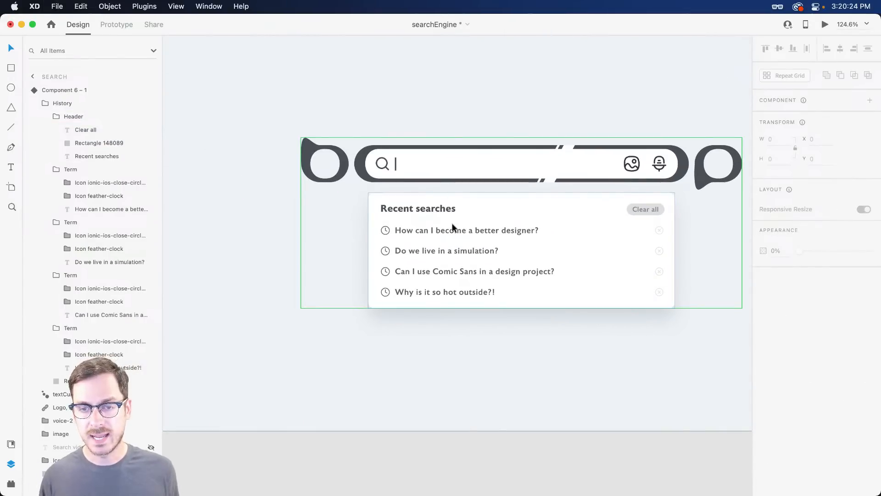
{"action": "scroll", "coordinate": [452, 225], "scroll_direction": "right", "scroll_amount": 3}
{"action": "left_click", "coordinate": [504, 203]}
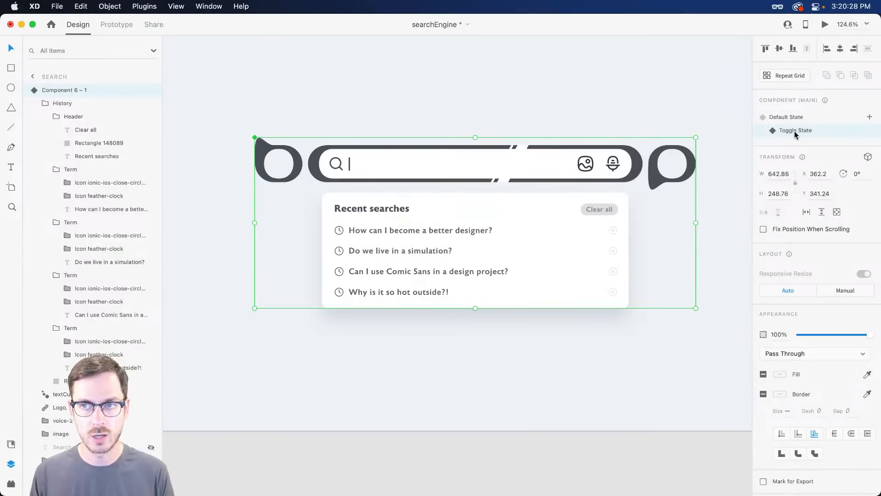
{"action": "left_click", "coordinate": [812, 119]}
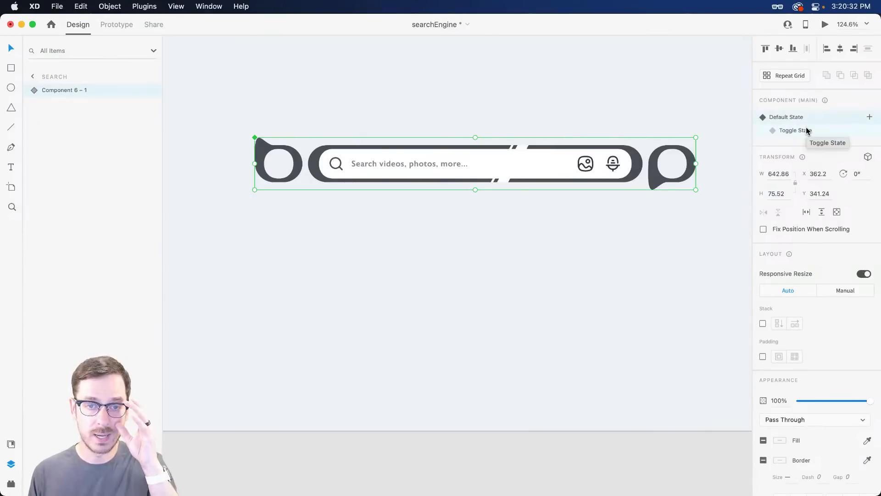
Step: Preview the prototype and toggle the search bar several times to examine how the recent-searches dropdown animates
{"action": "left_click", "coordinate": [827, 26]}
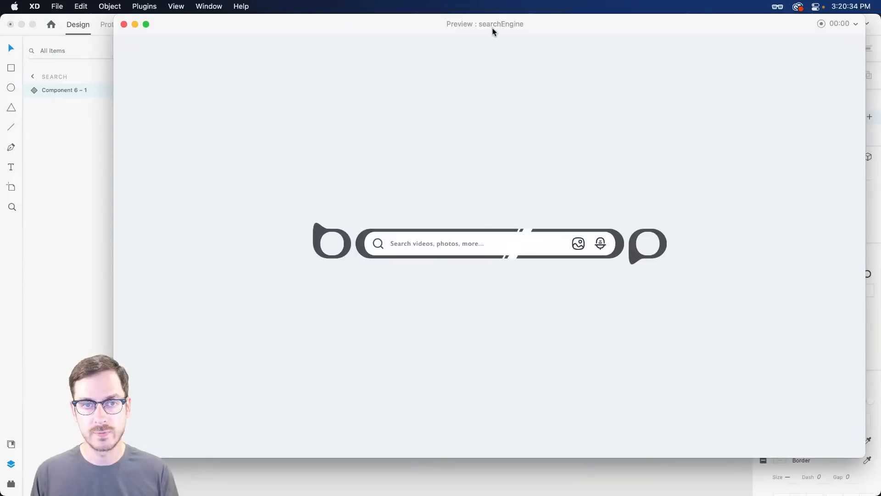
{"action": "left_click", "coordinate": [481, 244]}
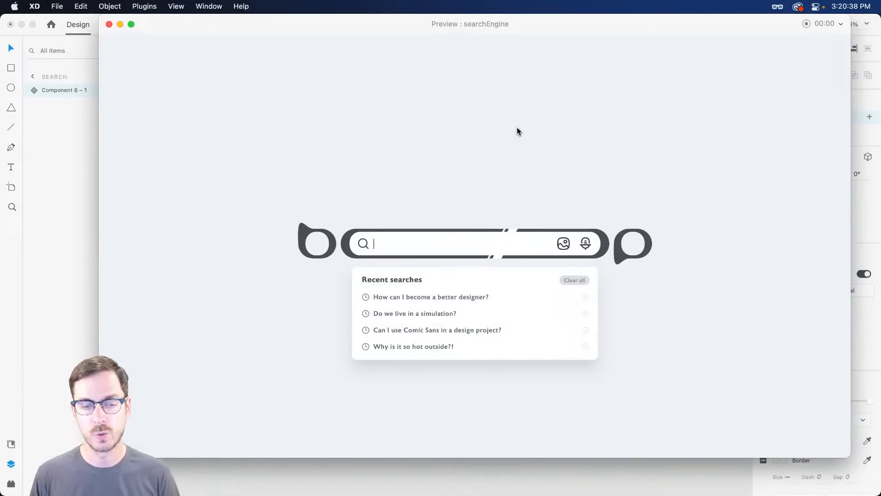
{"action": "left_click", "coordinate": [495, 248]}
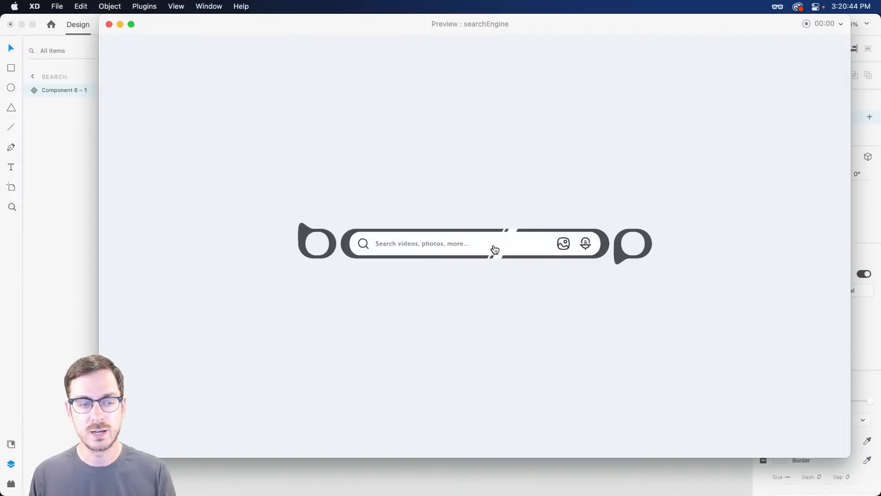
{"action": "left_click", "coordinate": [495, 249]}
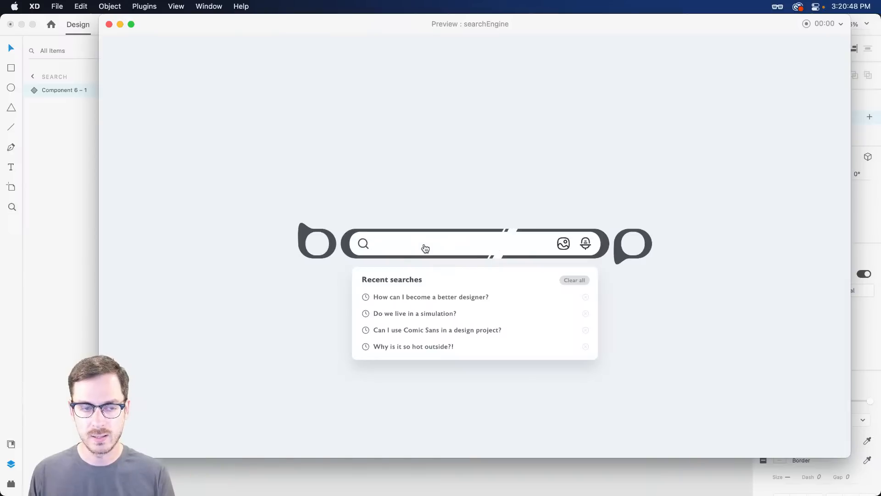
{"action": "left_click", "coordinate": [404, 245]}
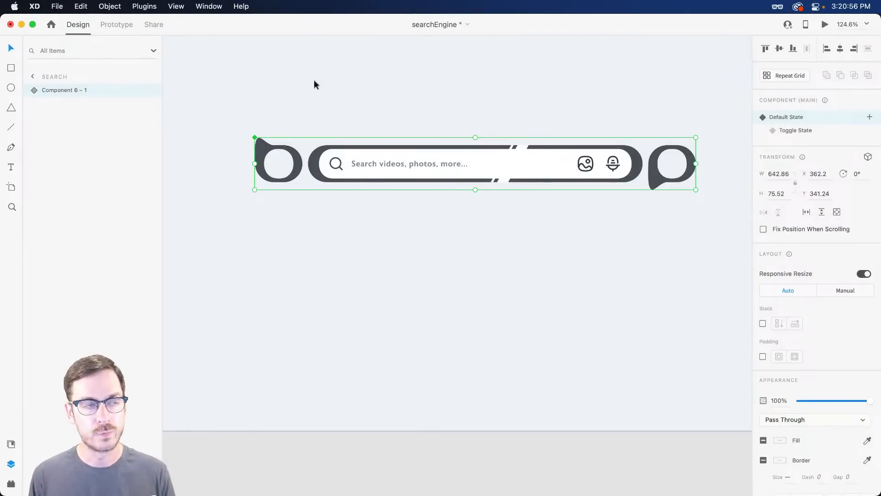
Step: Change the Default State's tap action to a Transition to Toggle State with animation None, and test it in the preview
{"action": "left_click", "coordinate": [118, 25]}
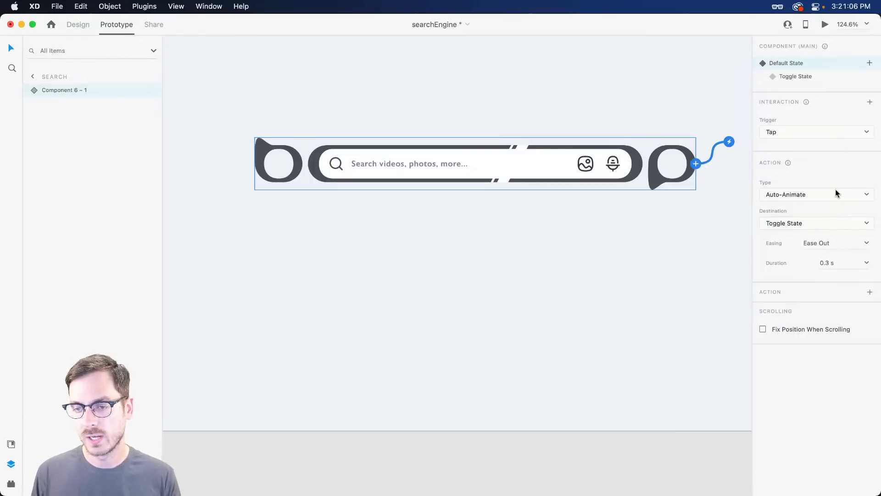
{"action": "left_click", "coordinate": [867, 195]}
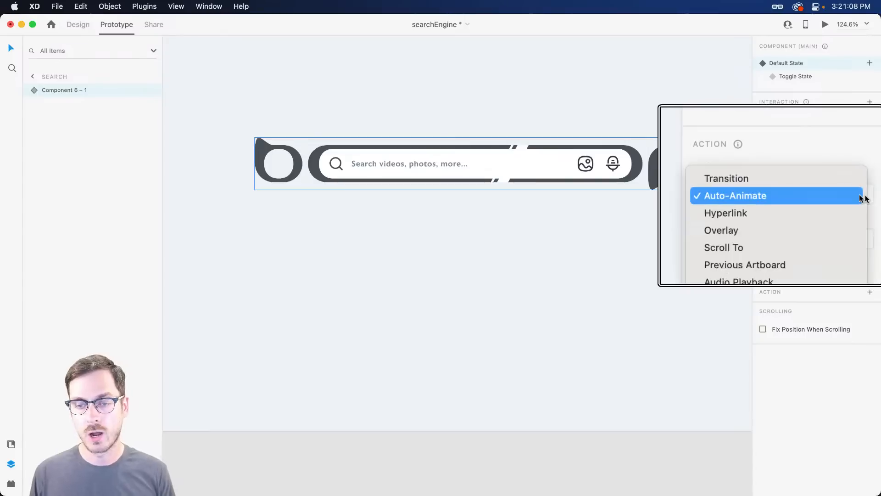
{"action": "left_click", "coordinate": [803, 183]}
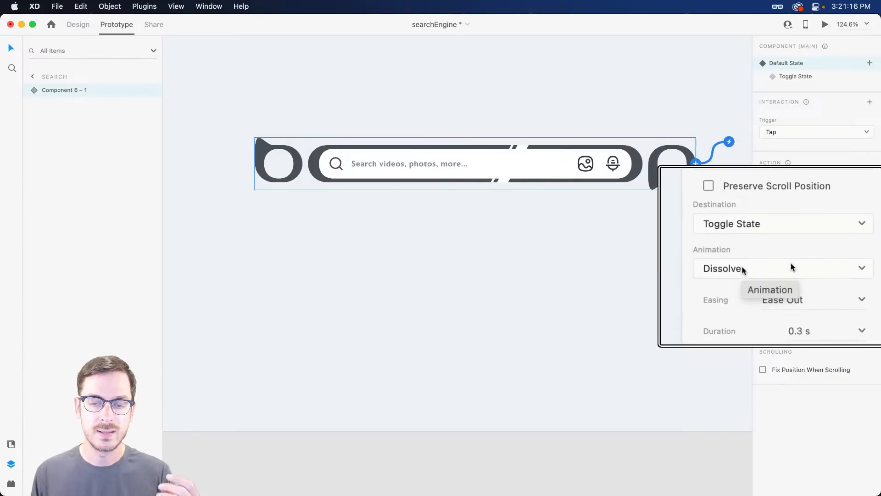
{"action": "left_click", "coordinate": [792, 264]}
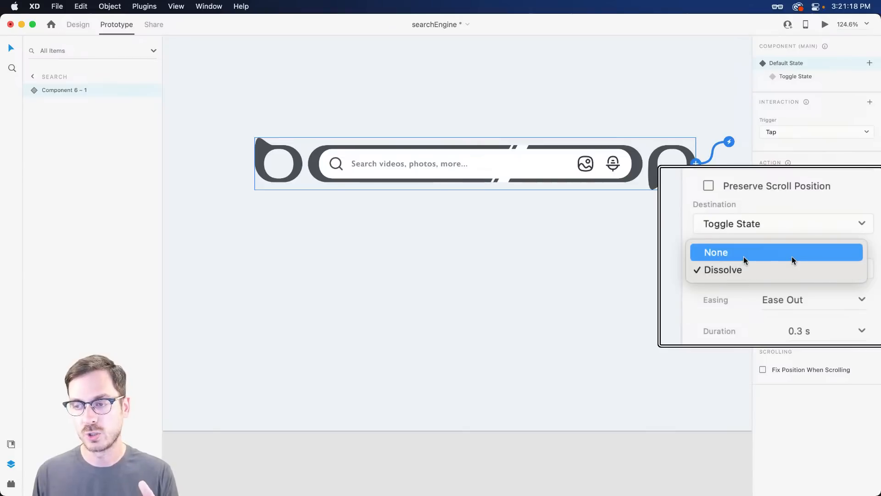
{"action": "left_click", "coordinate": [792, 255]}
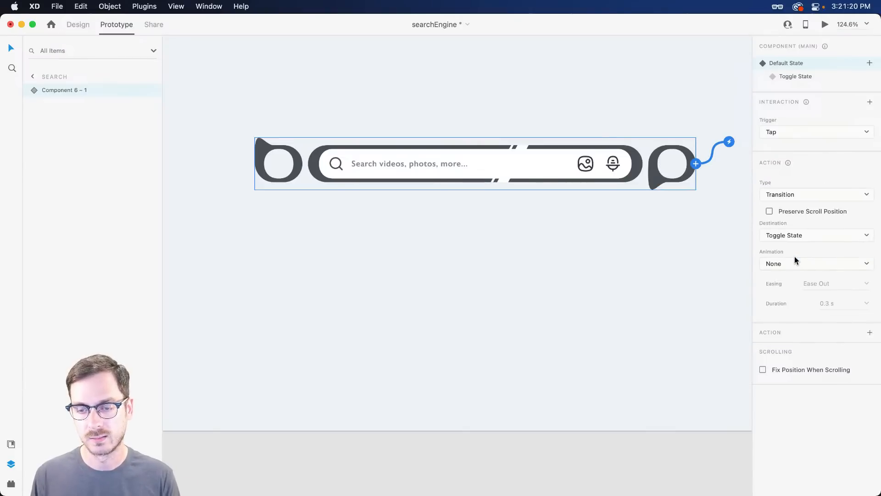
{"action": "left_click", "coordinate": [825, 25]}
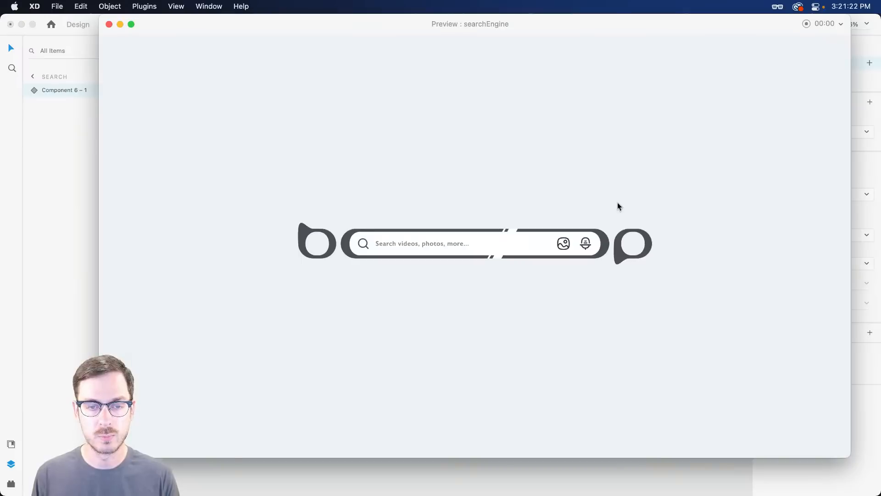
{"action": "left_click", "coordinate": [519, 245]}
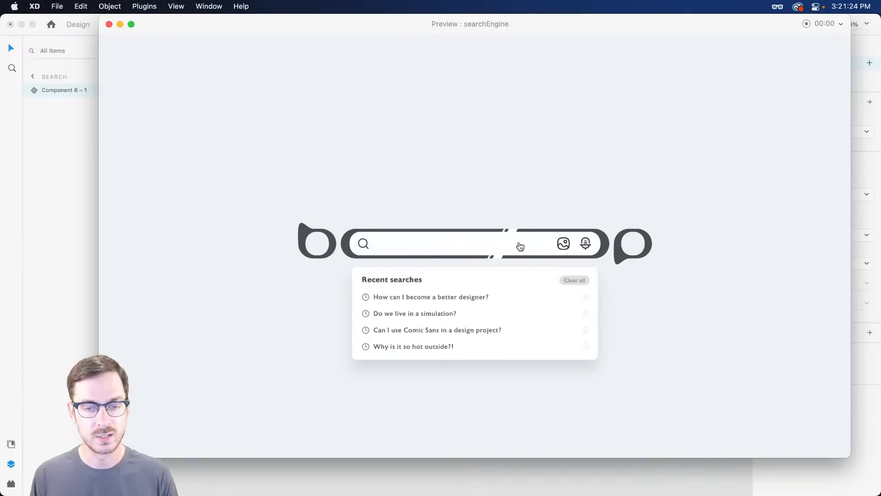
{"action": "left_click", "coordinate": [519, 247]}
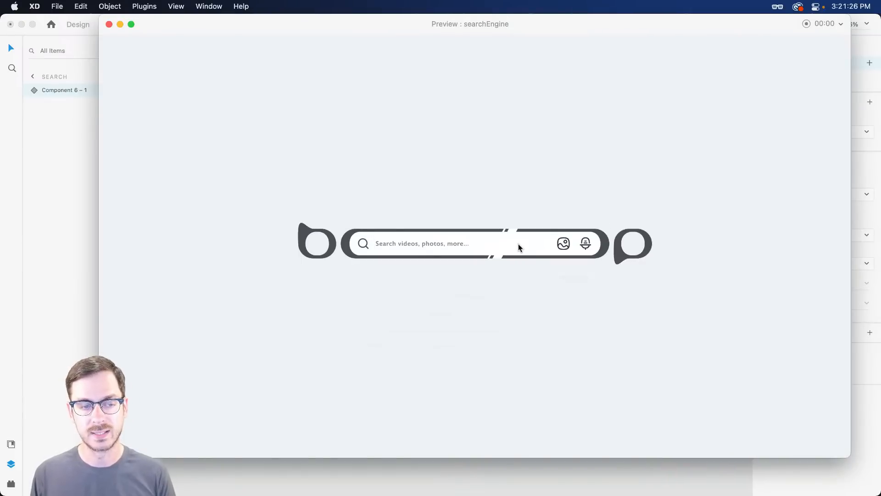
{"action": "key", "text": "super+w"}
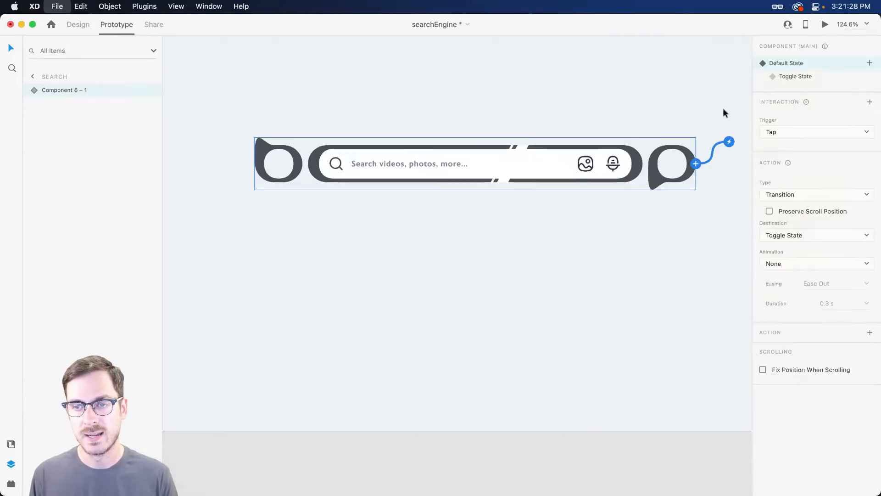
Step: Change the Toggle State's tap action to a Transition back to Default State with animation None
{"action": "left_click", "coordinate": [801, 76]}
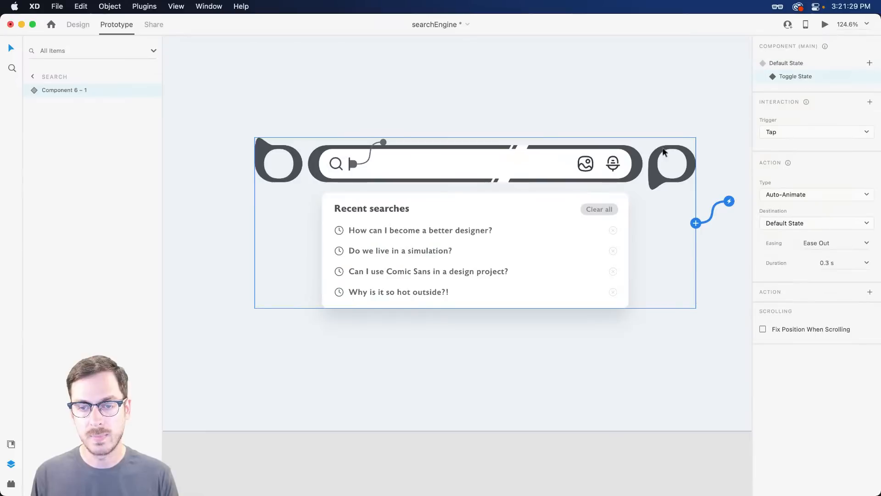
{"action": "left_click", "coordinate": [797, 201]}
{"action": "left_click", "coordinate": [800, 187]}
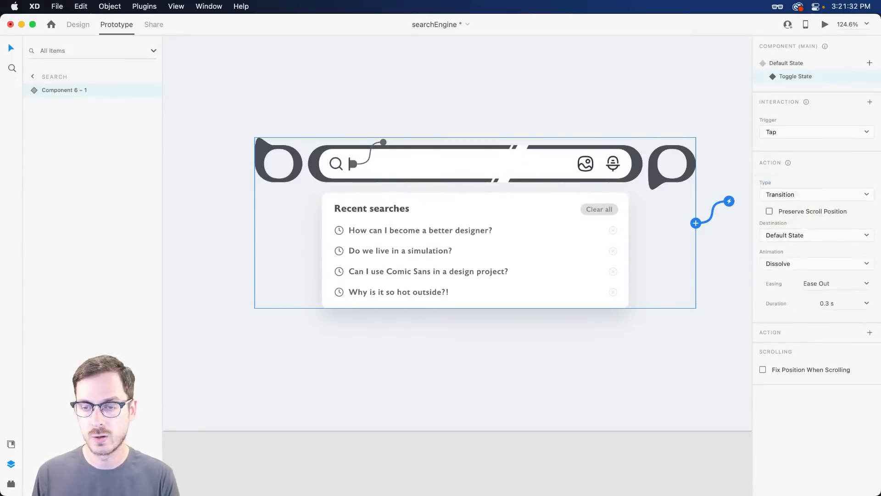
{"action": "left_click", "coordinate": [793, 264]}
{"action": "left_click", "coordinate": [797, 253]}
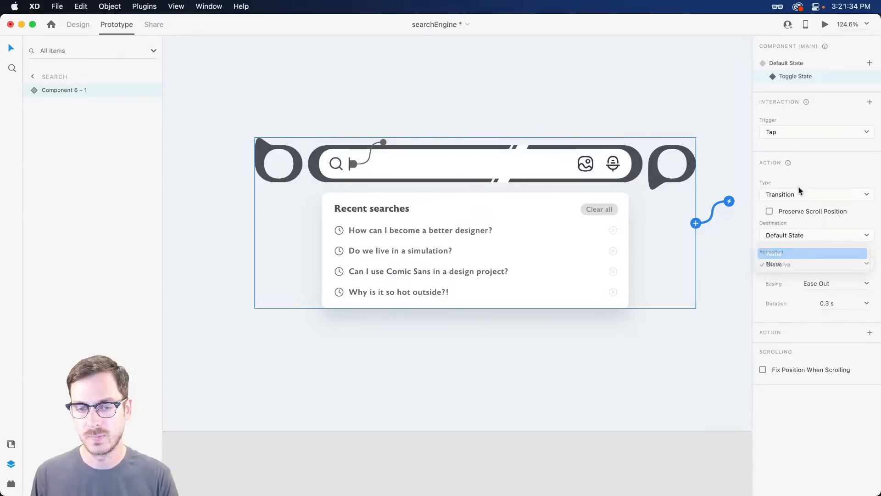
Step: Return the component to its Default State and test opening and closing the dropdown repeatedly in the preview
{"action": "left_click", "coordinate": [800, 67]}
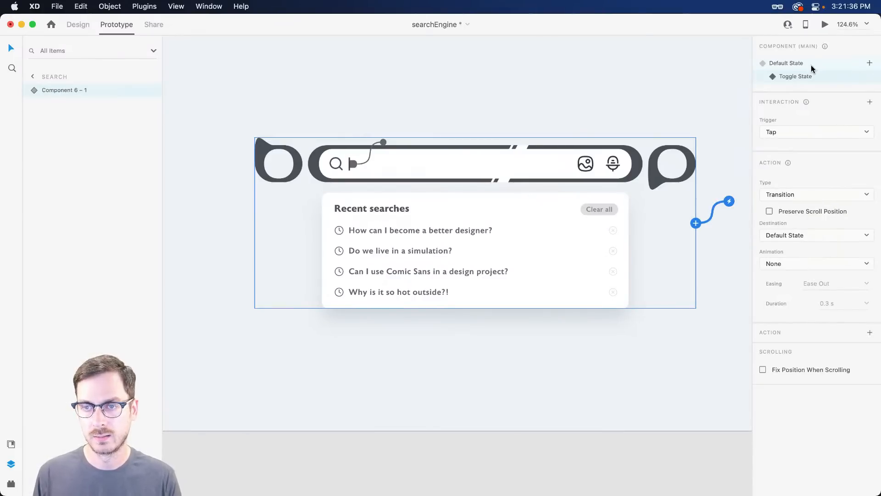
{"action": "left_click", "coordinate": [813, 68]}
{"action": "left_click", "coordinate": [825, 25]}
{"action": "left_click", "coordinate": [536, 249]}
{"action": "left_click", "coordinate": [534, 249]}
{"action": "left_click", "coordinate": [532, 252]}
{"action": "left_click", "coordinate": [533, 253]}
{"action": "left_click", "coordinate": [532, 254]}
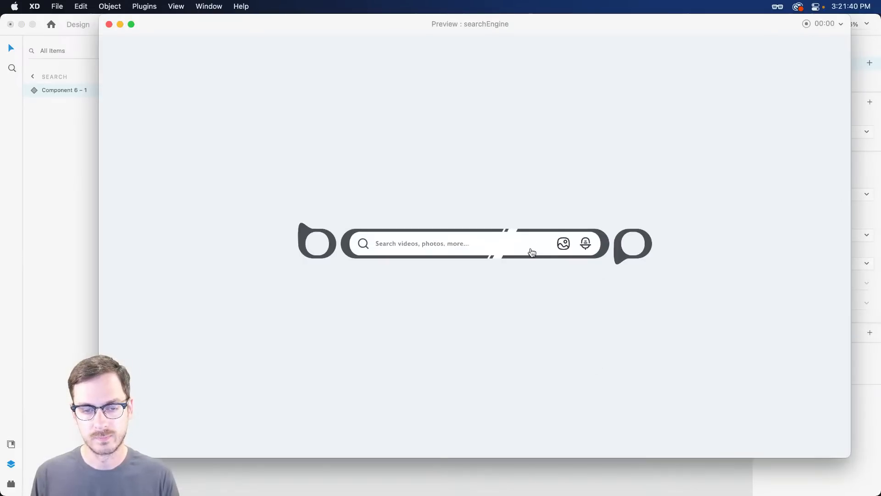
{"action": "left_click", "coordinate": [532, 253]}
{"action": "key", "text": "super+w"}
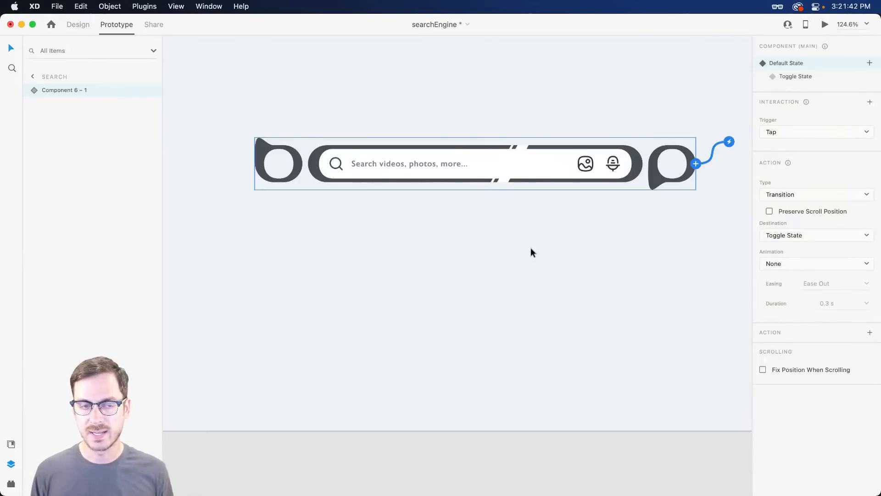
Step: In the Default State, shorten the logo's stretched O by moving its right-end anchor points inward until it is 377.8 px wide
{"action": "left_click", "coordinate": [71, 22]}
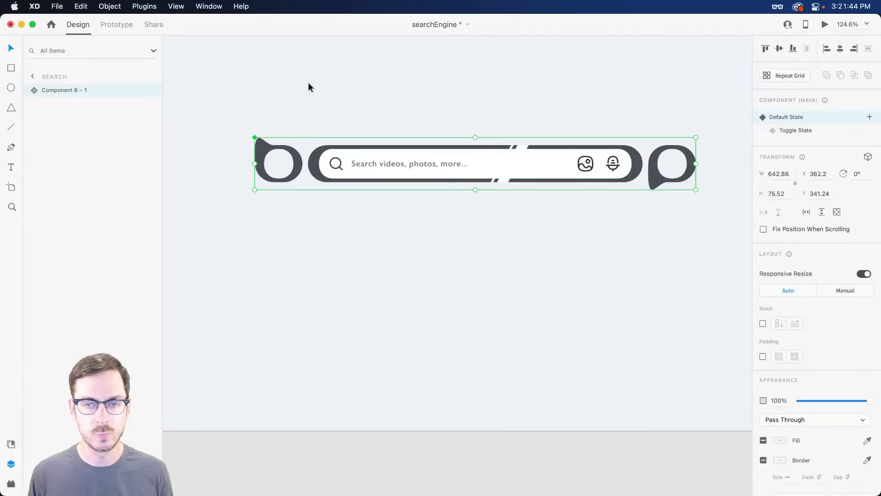
{"action": "double_click", "coordinate": [638, 160]}
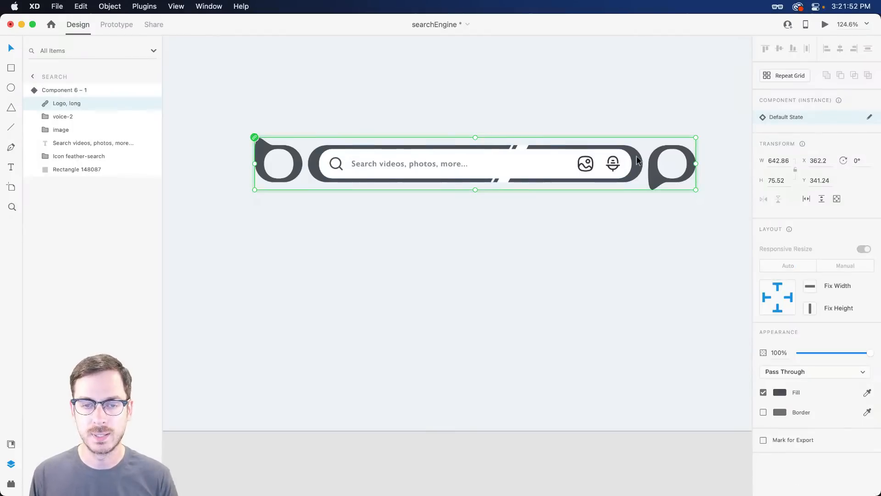
{"action": "double_click", "coordinate": [637, 161]}
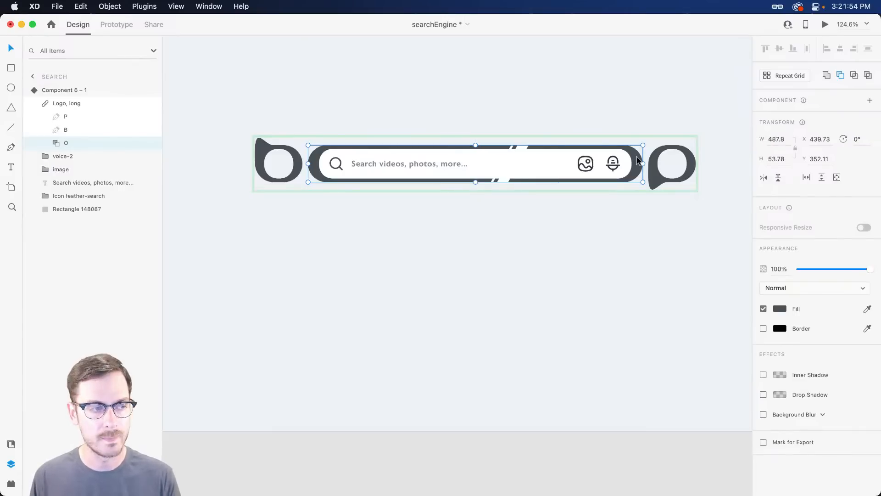
{"action": "double_click", "coordinate": [638, 160]}
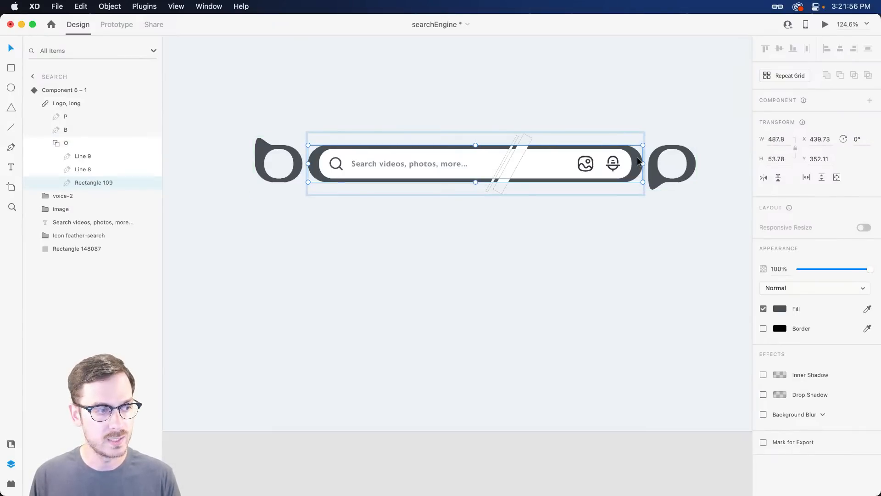
{"action": "double_click", "coordinate": [638, 159]}
{"action": "left_click_drag", "start_coordinate": [570, 116], "coordinate": [654, 210]}
{"action": "key", "text": "shift+Left"}
{"action": "key", "text": "shift+Left"}
{"action": "key", "text": "shift+Left"}
{"action": "key", "text": "shift+Left"}
{"action": "key", "text": "shift+Left"}
{"action": "key", "text": "shift+Left"}
{"action": "key", "text": "shift+Left"}
{"action": "key", "text": "shift+Left"}
{"action": "key", "text": "shift+Left"}
{"action": "key", "text": "shift+Left"}
{"action": "key", "text": "shift+Left"}
{"action": "key", "text": "shift+Left"}
{"action": "key", "text": "shift+Left"}
Step: Select the two diagonal slash lines cutting the Default State's O and shift them left to about the middle of the shape
{"action": "left_click_drag", "start_coordinate": [488, 114], "coordinate": [540, 141]}
{"action": "left_click", "coordinate": [521, 137]}
{"action": "left_click", "coordinate": [518, 137], "text": "shift"}
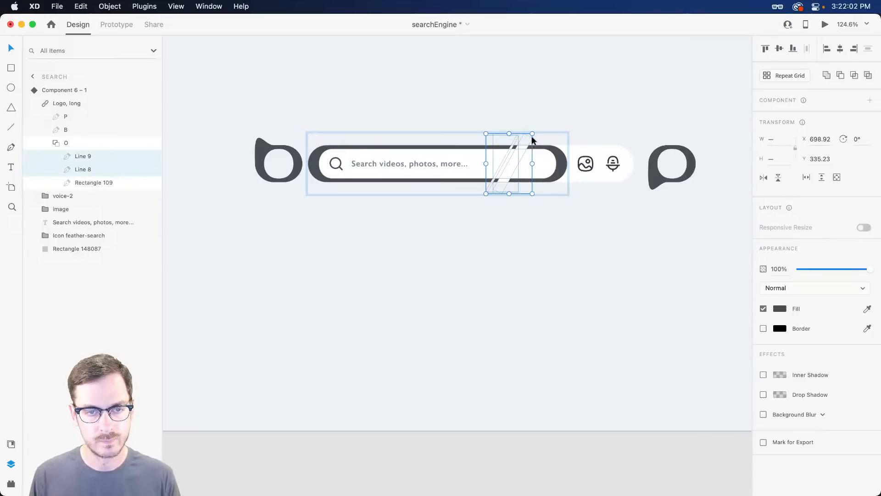
{"action": "left_click", "coordinate": [530, 137]}
{"action": "left_click_drag", "start_coordinate": [507, 134], "coordinate": [529, 138]}
{"action": "key", "text": "shift+Left"}
{"action": "key", "text": "shift+Left"}
{"action": "key", "text": "shift+Left"}
{"action": "key", "text": "shift+Left"}
{"action": "key", "text": "shift+Left"}
{"action": "key", "text": "shift+Left"}
{"action": "key", "text": "shift+Left"}
{"action": "key", "text": "shift+Left"}
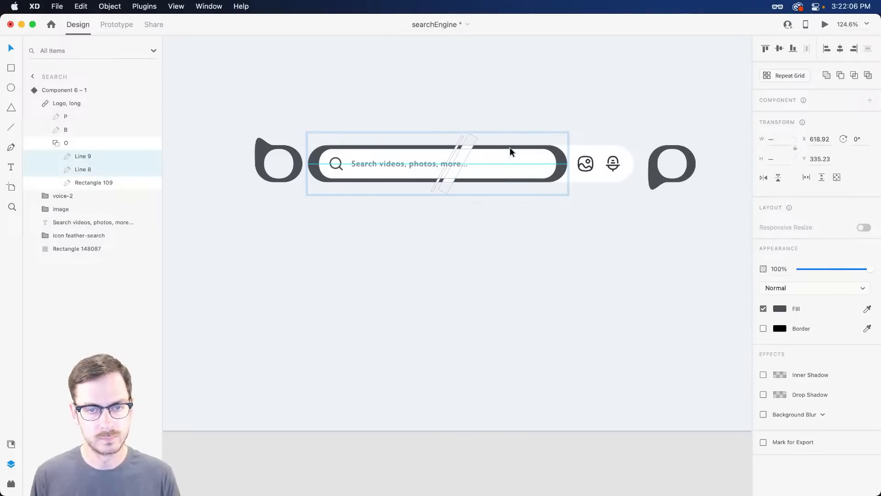
Step: Narrow the white search field background to 359 px and move the image and voice icons left inside its right end
{"action": "left_click", "coordinate": [565, 168]}
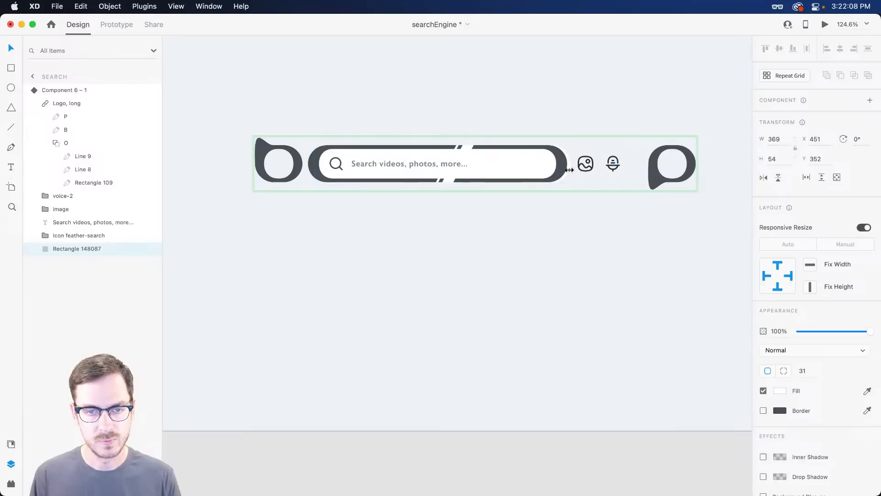
{"action": "left_click", "coordinate": [587, 164]}
{"action": "left_click", "coordinate": [613, 165], "text": "shift"}
{"action": "left_click_drag", "start_coordinate": [613, 165], "coordinate": [542, 166]}
Step: Move the logo's letter P left so it sits directly beside the shortened O
{"action": "left_click", "coordinate": [629, 173]}
{"action": "left_click_drag", "start_coordinate": [657, 175], "coordinate": [578, 170]}
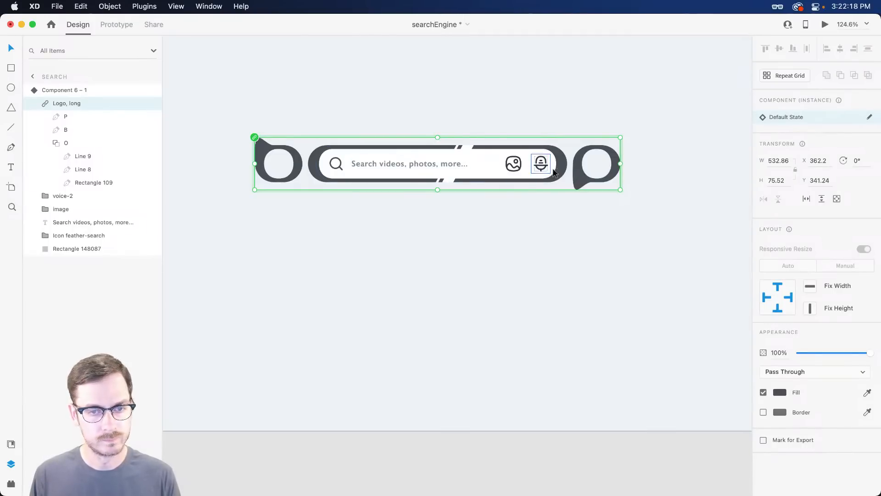
{"action": "double_click", "coordinate": [578, 169]}
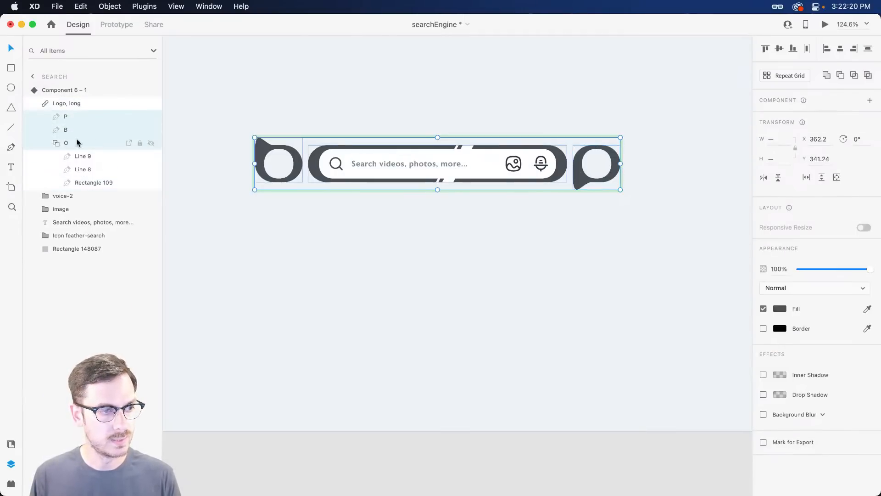
Step: Select all the Default State's search bar elements and re-center them horizontally on the artboard
{"action": "left_click", "coordinate": [447, 167]}
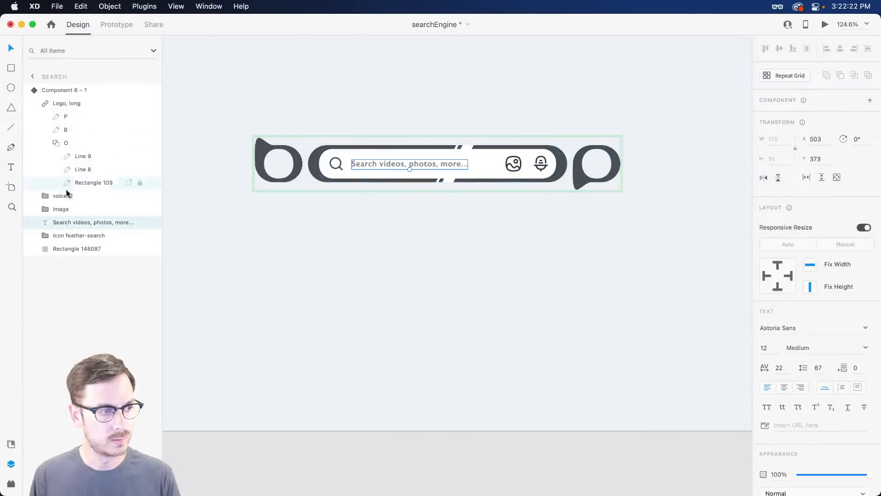
{"action": "left_click", "coordinate": [73, 105]}
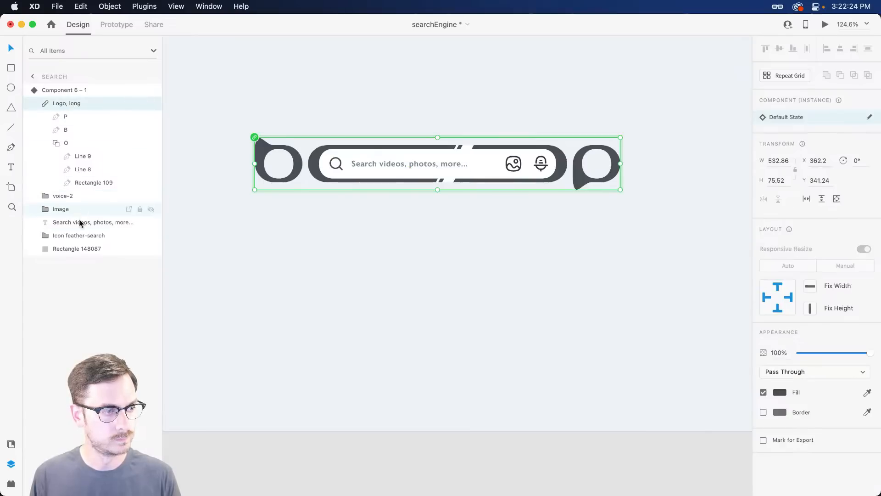
{"action": "left_click", "coordinate": [72, 244], "text": "shift"}
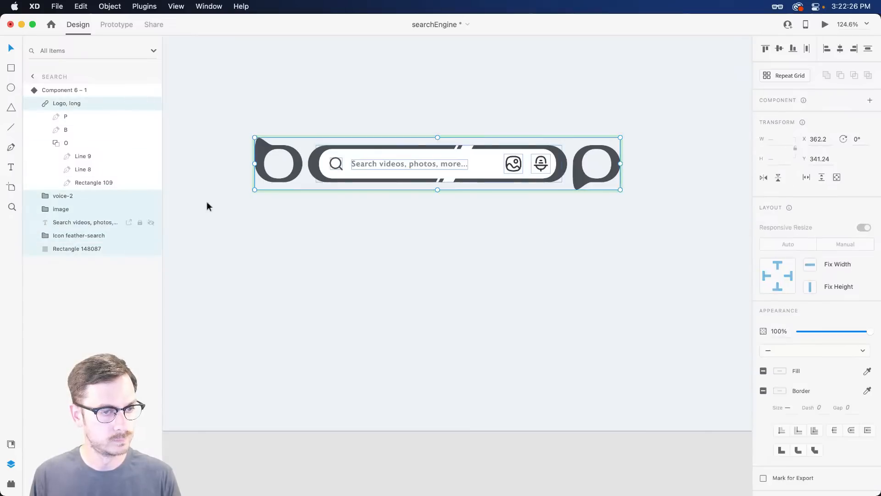
{"action": "left_click_drag", "start_coordinate": [395, 163], "coordinate": [425, 164]}
{"action": "key", "text": "Escape"}
Step: In the Toggle State, lengthen the logo's O by moving its right-end anchor points about 160 px outward
{"action": "left_click", "coordinate": [817, 132]}
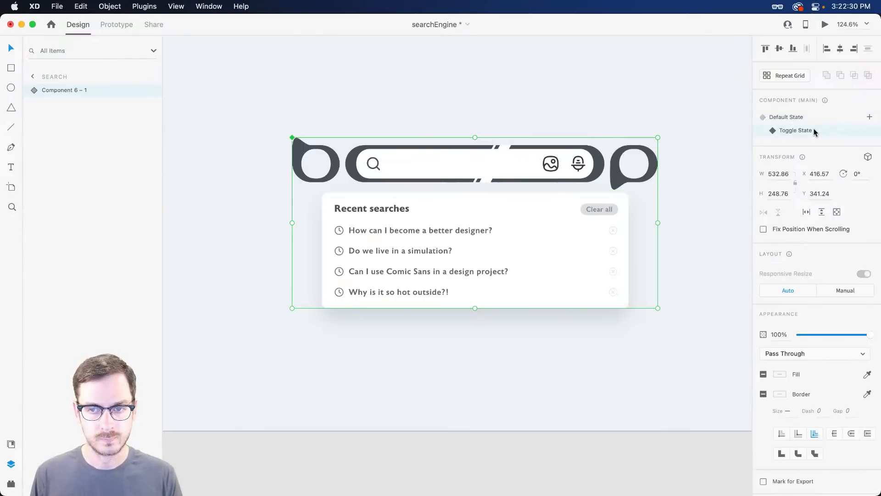
{"action": "double_click", "coordinate": [602, 161]}
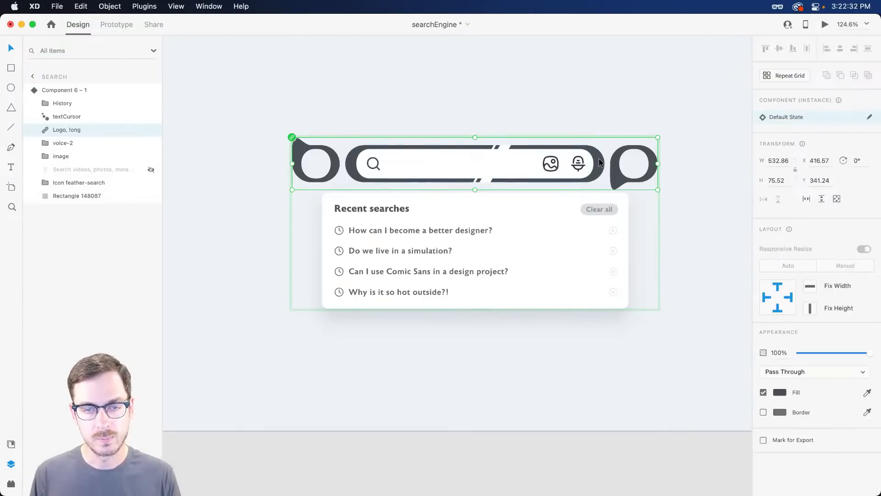
{"action": "double_click", "coordinate": [601, 161]}
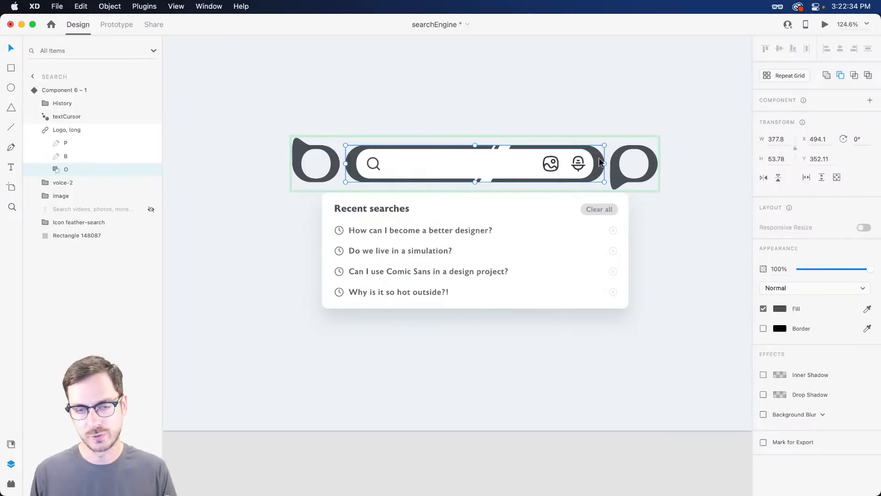
{"action": "double_click", "coordinate": [600, 161]}
{"action": "left_click_drag", "start_coordinate": [559, 132], "coordinate": [615, 191]}
{"action": "key", "text": "shift+Right"}
{"action": "key", "text": "shift+Right"}
{"action": "key", "text": "shift+Right"}
{"action": "key", "text": "shift+Right"}
{"action": "key", "text": "shift+Right"}
{"action": "key", "text": "shift+Right"}
{"action": "key", "text": "shift+Right"}
{"action": "key", "text": "shift+Right"}
{"action": "key", "text": "shift+Right"}
{"action": "key", "text": "shift+Right"}
{"action": "key", "text": "shift+Right"}
{"action": "key", "text": "shift+Right"}
{"action": "key", "text": "shift+Right"}
{"action": "key", "text": "shift+Right"}
{"action": "key", "text": "shift+Right"}
{"action": "key", "text": "shift+Right"}
{"action": "key", "text": "shift+Right"}
{"action": "key", "text": "shift+Right"}
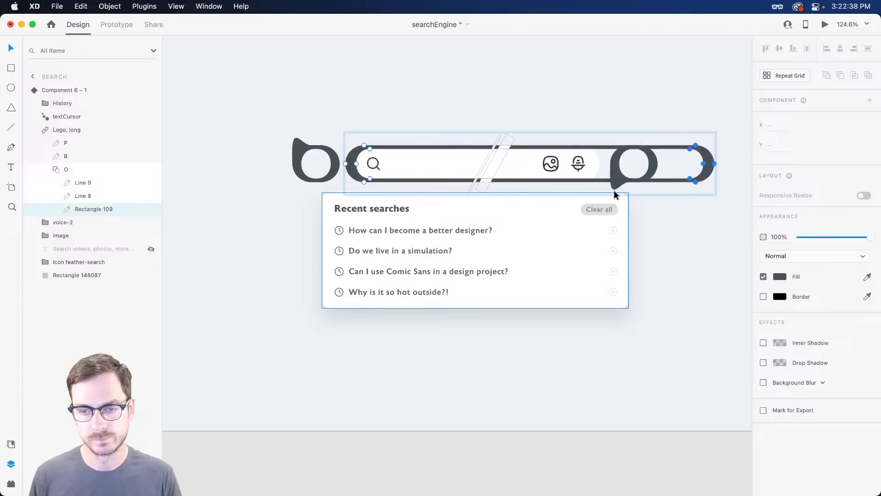
Step: Move the Toggle State's letter P right to just beyond the end of the lengthened O
{"action": "left_click", "coordinate": [655, 163]}
{"action": "scroll", "coordinate": [654, 163], "scroll_direction": "right", "scroll_amount": 1}
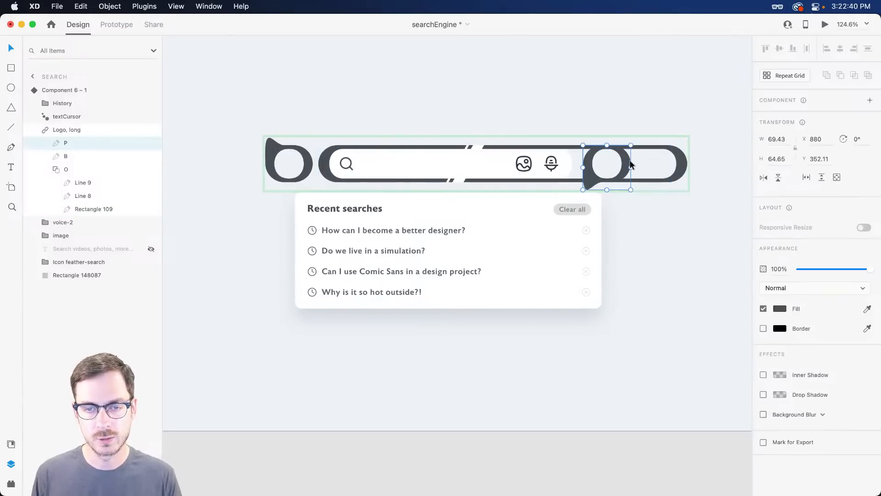
{"action": "left_click_drag", "start_coordinate": [632, 164], "coordinate": [742, 165]}
Step: Widen the Toggle State's white field background to 509 px and move the image and voice icons to its right end
{"action": "left_click", "coordinate": [573, 163]}
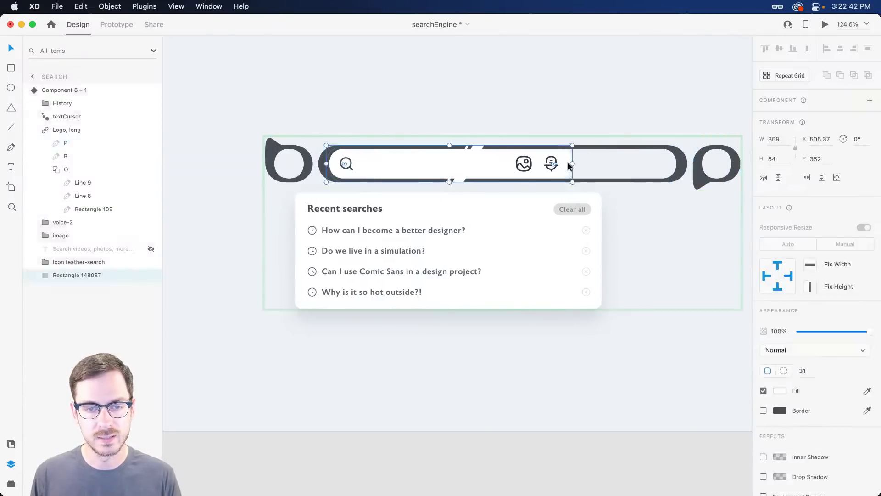
{"action": "left_click_drag", "start_coordinate": [573, 162], "coordinate": [677, 166]}
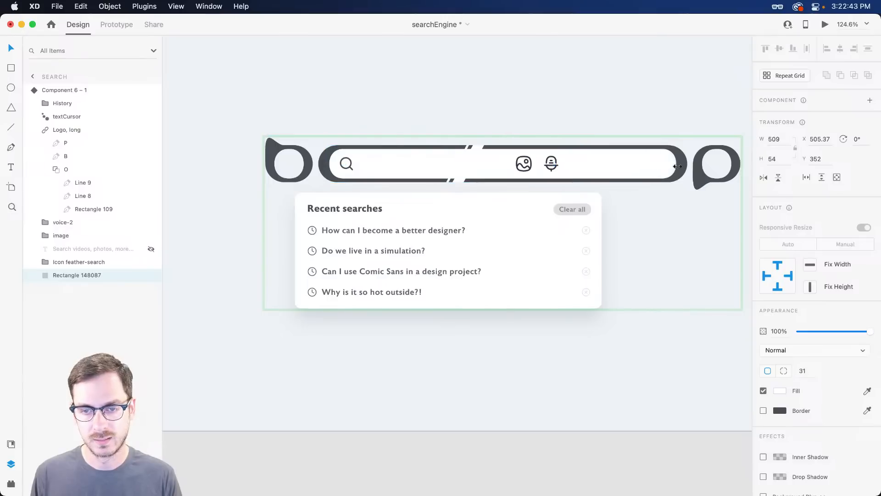
{"action": "left_click", "coordinate": [551, 163]}
{"action": "left_click", "coordinate": [528, 165], "text": "shift"}
{"action": "left_click_drag", "start_coordinate": [528, 165], "coordinate": [637, 172]}
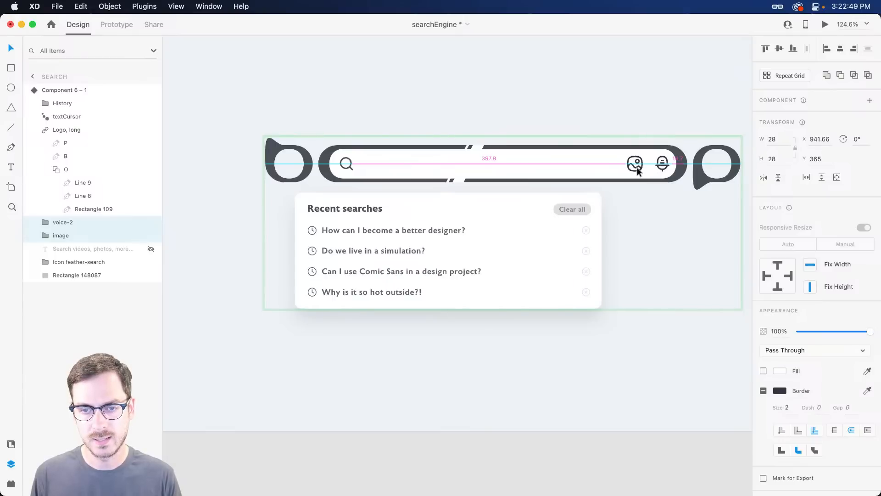
Step: Select both diagonal slash lines inside the Toggle State's O and shift them about 90 px right
{"action": "left_click", "coordinate": [483, 147]}
{"action": "double_click", "coordinate": [490, 147]}
{"action": "double_click", "coordinate": [490, 147]}
{"action": "left_click_drag", "start_coordinate": [455, 129], "coordinate": [473, 138]}
{"action": "key", "text": "shift+Right"}
{"action": "key", "text": "shift+Right"}
{"action": "key", "text": "shift+Right"}
{"action": "key", "text": "shift+Right"}
{"action": "key", "text": "shift+Right"}
{"action": "key", "text": "shift+Right"}
{"action": "key", "text": "shift+Right"}
{"action": "key", "text": "shift+Right"}
{"action": "key", "text": "shift+Right"}
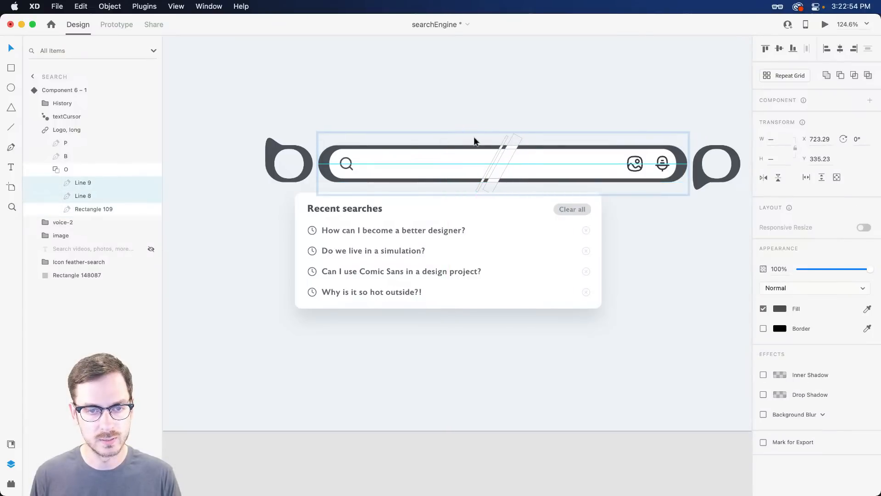
Step: Center the recent-searches panel beneath the widened search bar and re-center all Toggle State elements horizontally on the artboard
{"action": "left_click", "coordinate": [489, 219]}
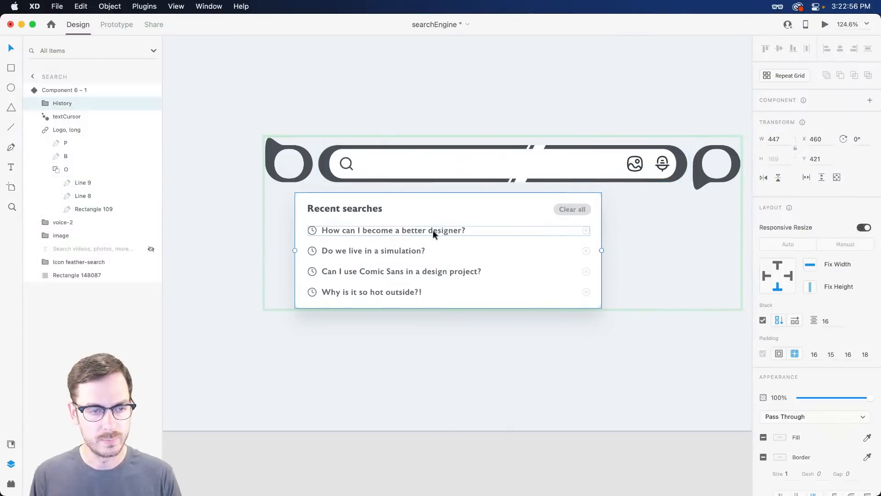
{"action": "left_click_drag", "start_coordinate": [370, 231], "coordinate": [425, 228]}
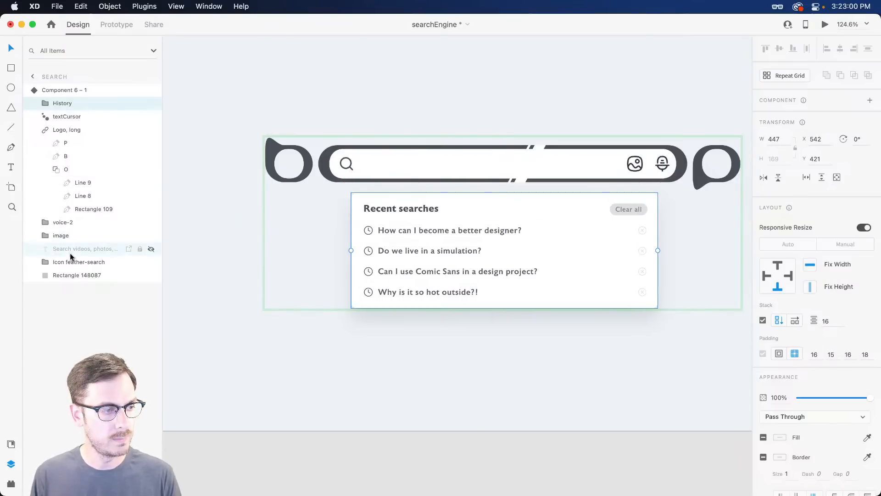
{"action": "left_click", "coordinate": [68, 276], "text": "shift"}
{"action": "left_click_drag", "start_coordinate": [307, 156], "coordinate": [252, 150]}
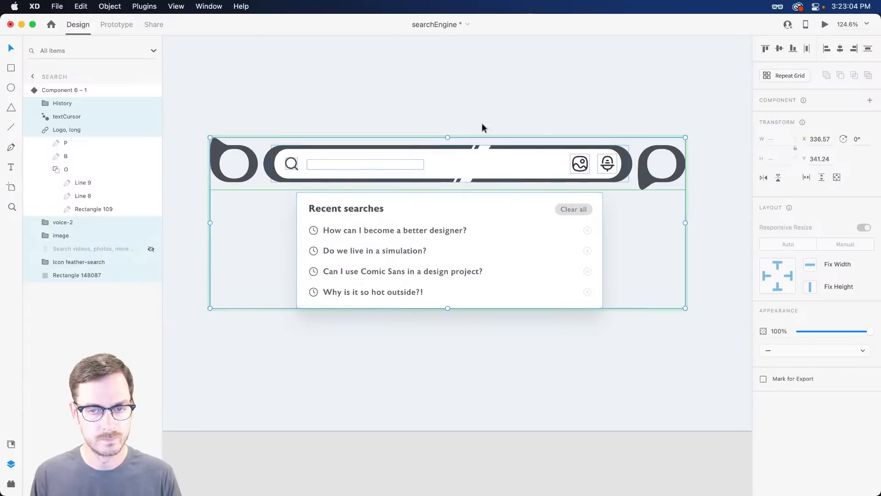
{"action": "key", "text": "Escape"}
Step: Compare the component's two states, return to the Default State, and examine the search bar's width change by toggling it in the preview
{"action": "left_click", "coordinate": [810, 117]}
{"action": "left_click", "coordinate": [807, 132]}
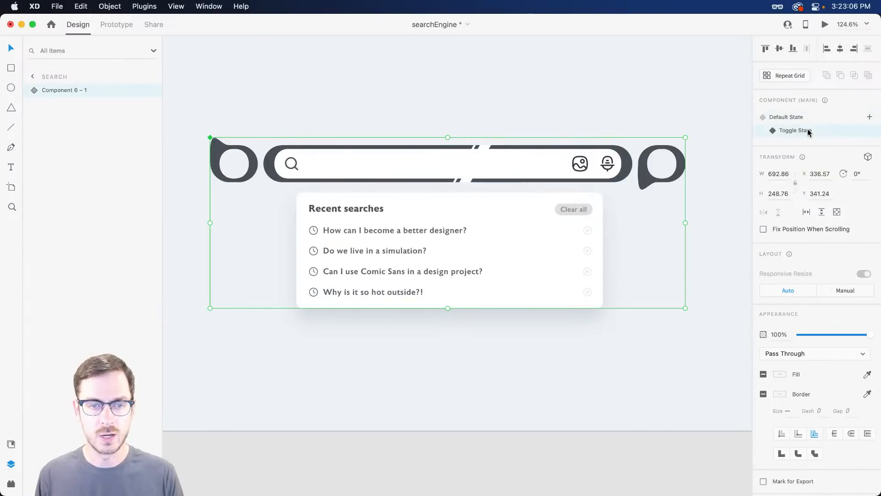
{"action": "left_click", "coordinate": [807, 118]}
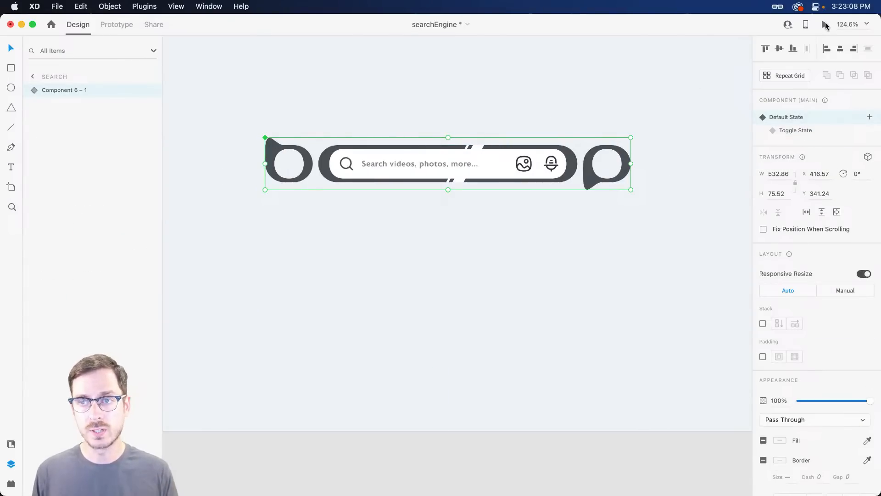
{"action": "left_click", "coordinate": [826, 26]}
{"action": "left_click", "coordinate": [504, 251]}
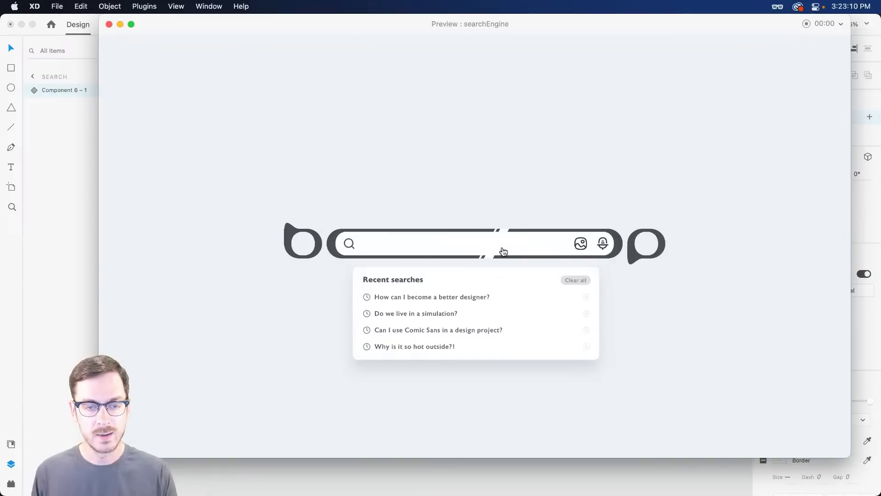
{"action": "left_click", "coordinate": [504, 251]}
{"action": "left_click", "coordinate": [503, 251]}
{"action": "left_click", "coordinate": [504, 251]}
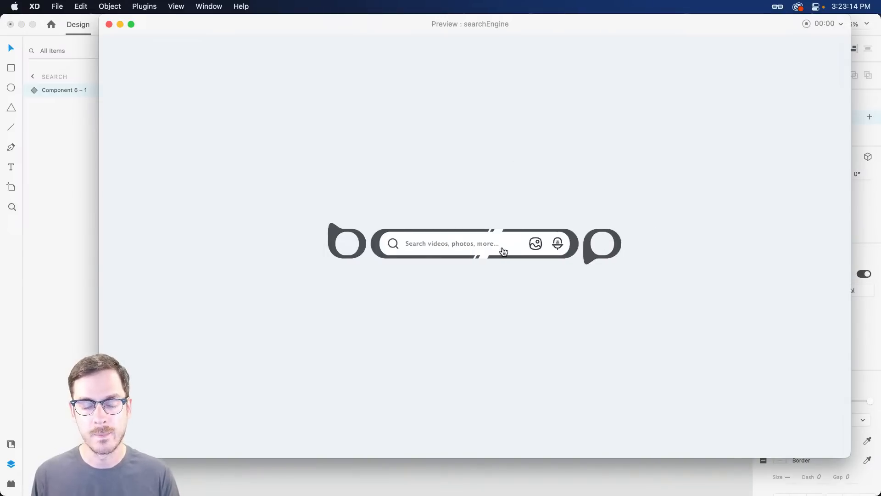
{"action": "left_click", "coordinate": [503, 251]}
{"action": "left_click", "coordinate": [503, 251]}
{"action": "key", "text": "super+w"}
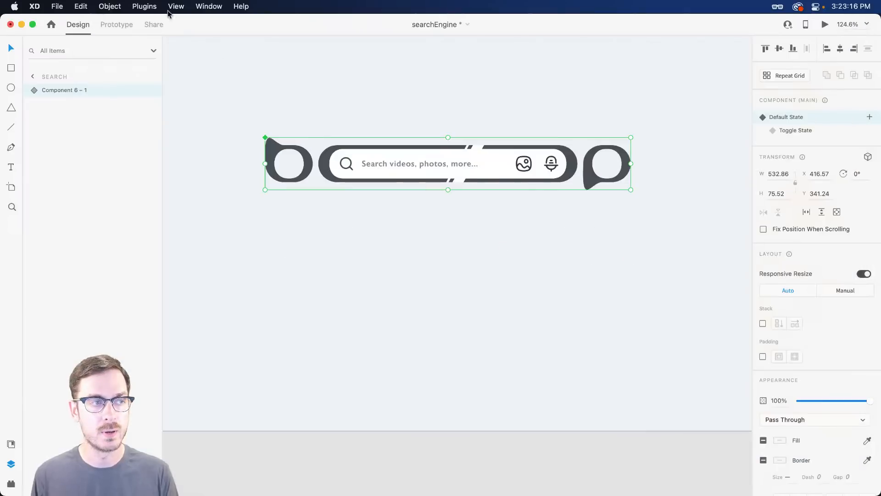
Step: Change the Default State's tap action type to Auto-Animate with Toggle State as the destination
{"action": "left_click", "coordinate": [112, 25]}
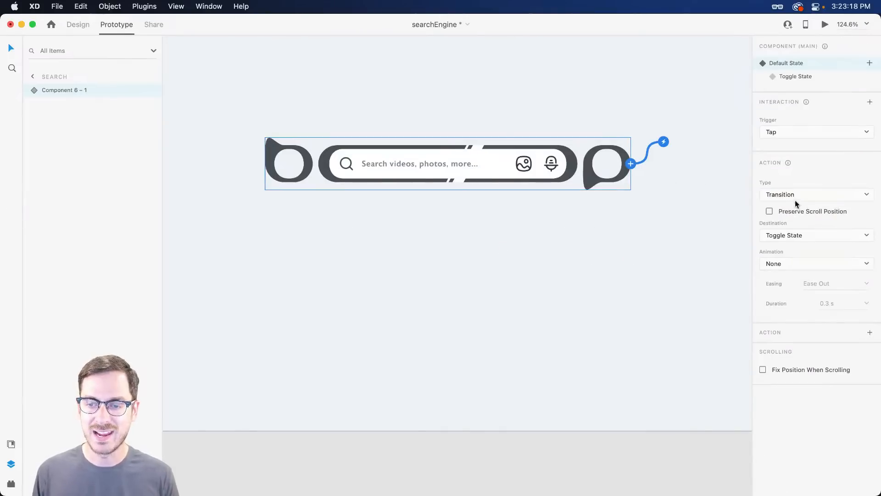
{"action": "left_click", "coordinate": [824, 201]}
{"action": "left_click", "coordinate": [821, 207]}
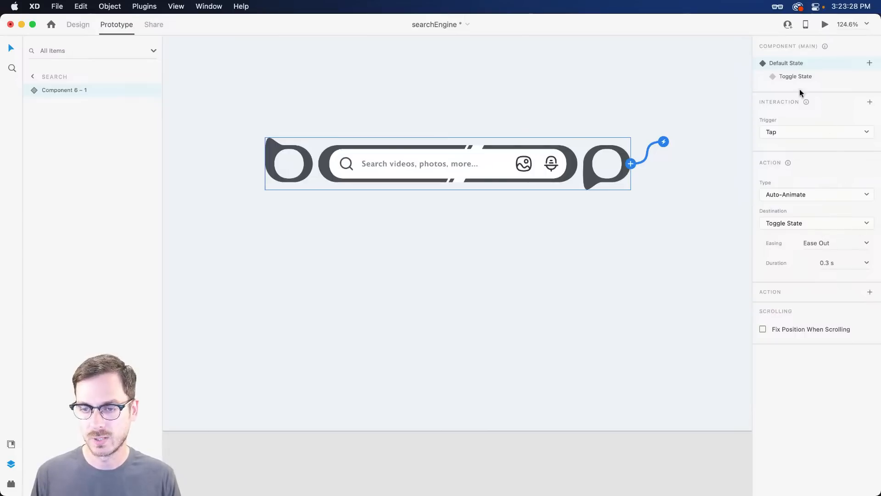
Step: Test the auto-animated search bar in the preview and adjust the duration of the Default State's tap animation
{"action": "left_click", "coordinate": [825, 25]}
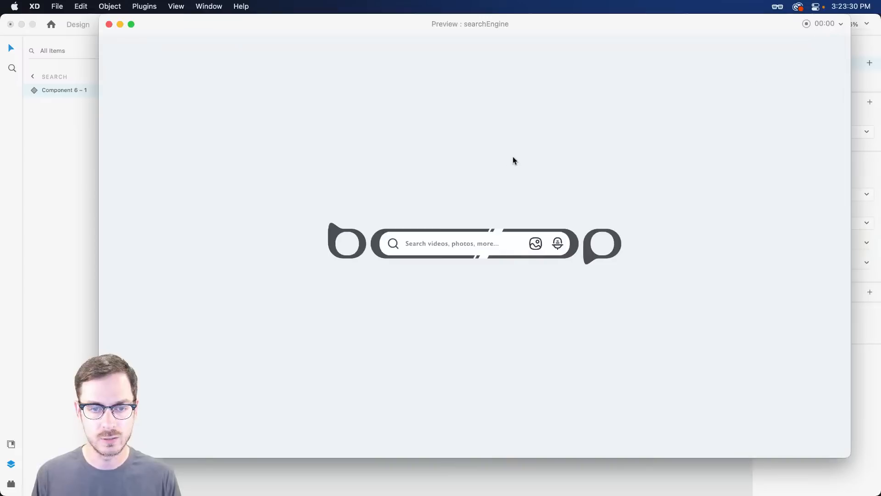
{"action": "left_click", "coordinate": [511, 251]}
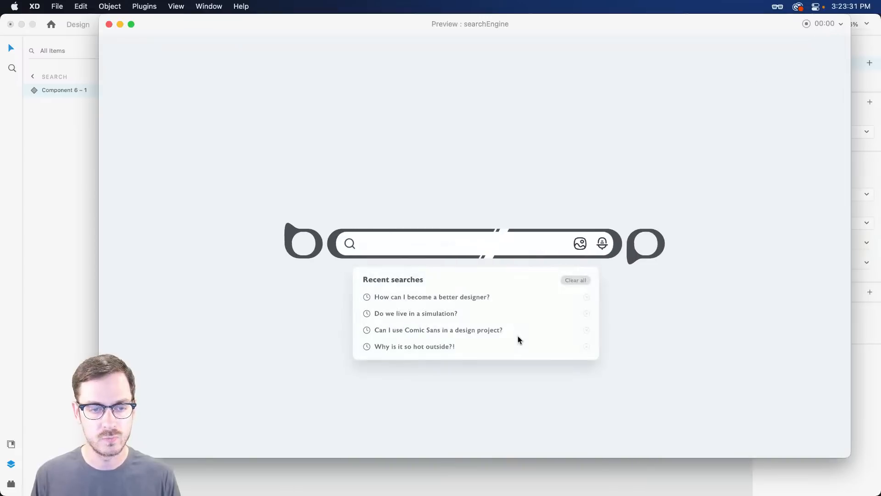
{"action": "left_click", "coordinate": [505, 242]}
{"action": "key", "text": "super+w"}
{"action": "left_click", "coordinate": [865, 263]}
{"action": "left_click", "coordinate": [842, 273]}
Step: Change the Toggle State's tap action to Auto-Animate with Default State as the destination and a 0.2 s duration
{"action": "left_click", "coordinate": [801, 76]}
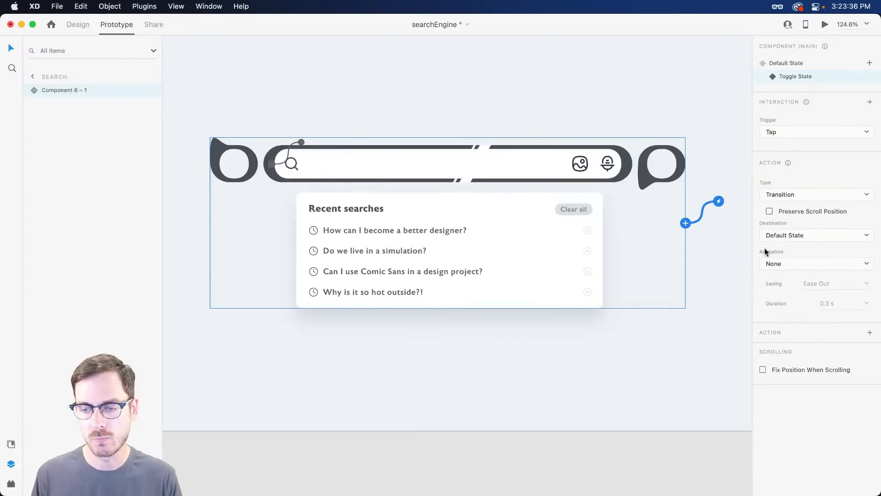
{"action": "left_click", "coordinate": [790, 195]}
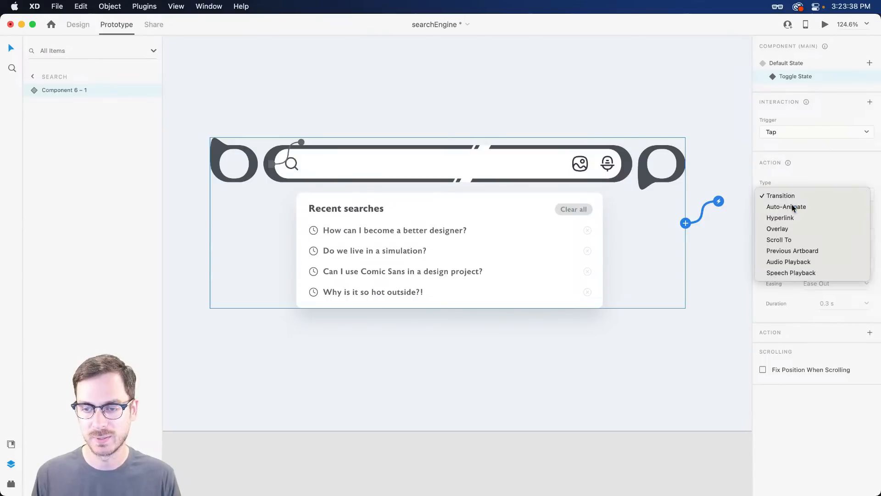
{"action": "left_click", "coordinate": [797, 207]}
{"action": "left_click", "coordinate": [866, 261]}
{"action": "left_click", "coordinate": [838, 276]}
Step: Return the component to its Default State and test the search bar's opening and closing animation repeatedly in the preview
{"action": "left_click", "coordinate": [800, 67]}
{"action": "left_click", "coordinate": [512, 173]}
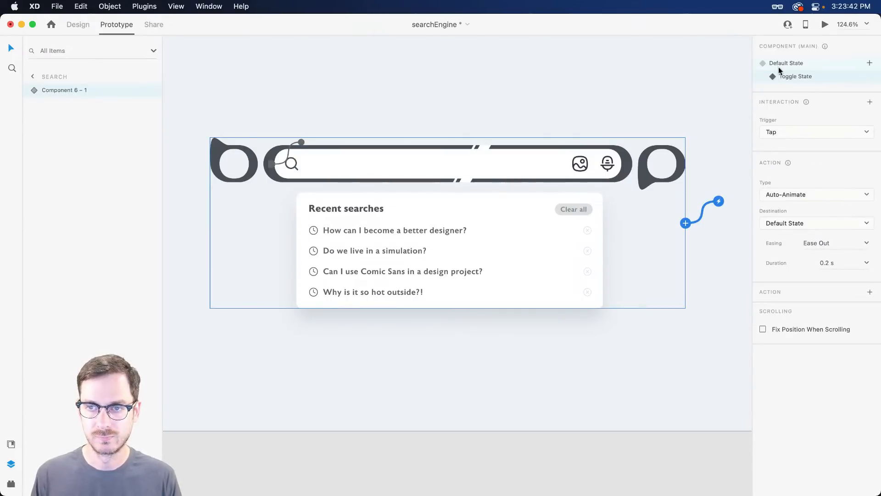
{"action": "left_click", "coordinate": [786, 61]}
{"action": "left_click", "coordinate": [826, 24]}
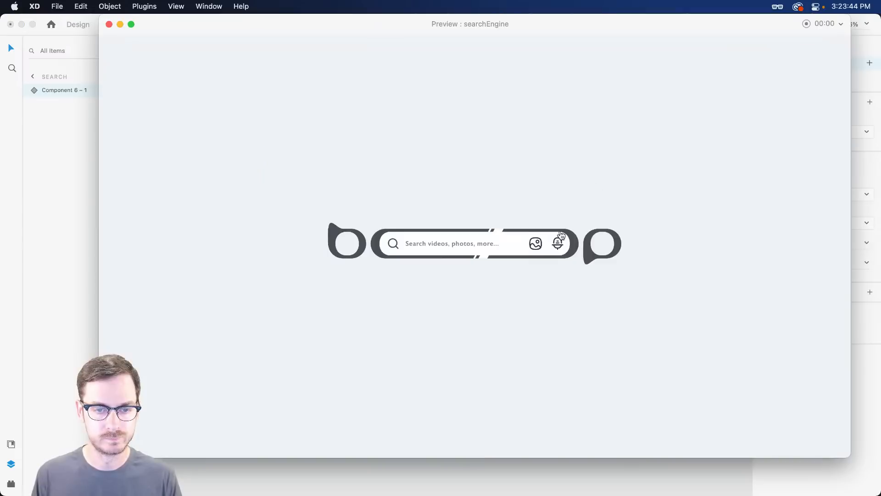
{"action": "left_click", "coordinate": [534, 247]}
{"action": "left_click", "coordinate": [510, 248]}
{"action": "left_click", "coordinate": [511, 248]}
{"action": "left_click", "coordinate": [511, 249]}
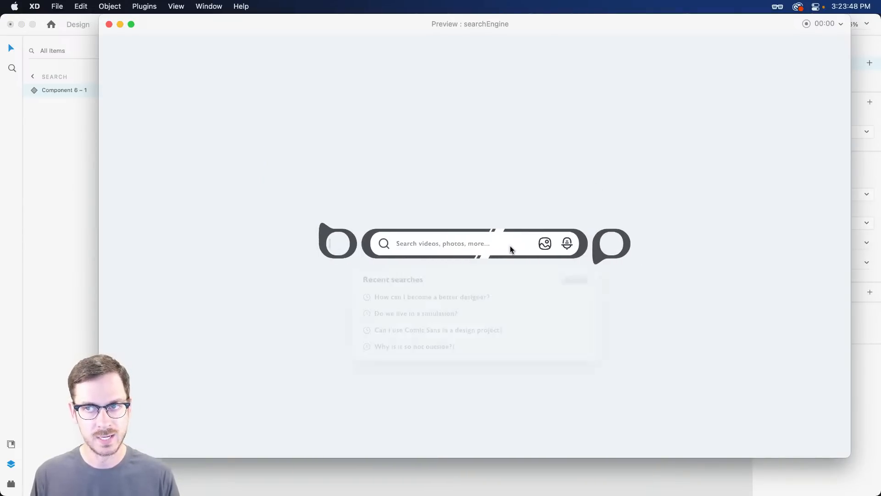
{"action": "left_click", "coordinate": [512, 249]}
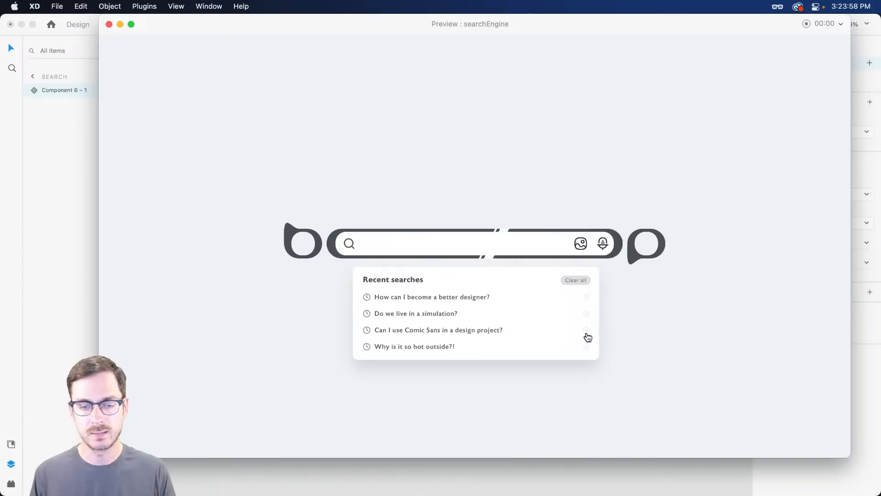
{"action": "left_click", "coordinate": [444, 246]}
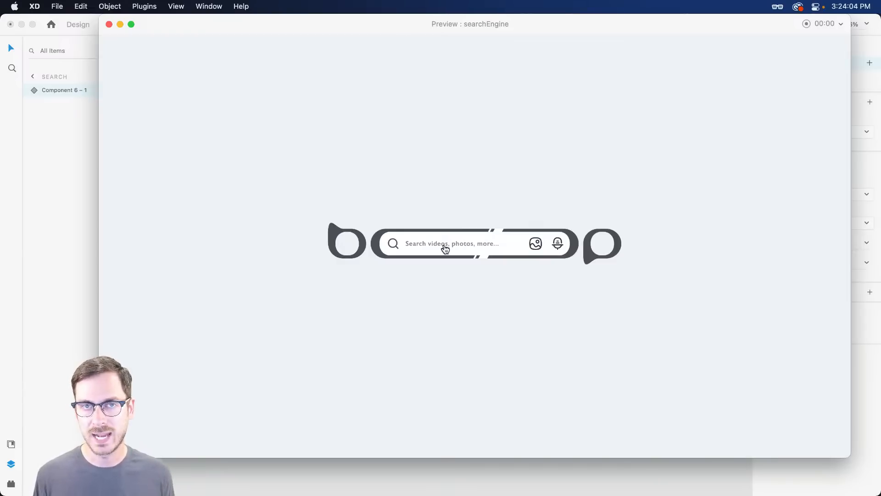
{"action": "key", "text": "super+w"}
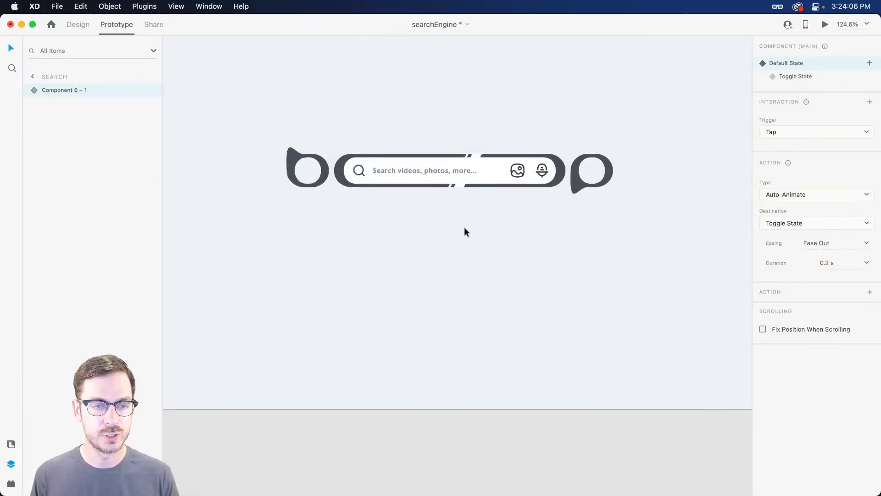
Step: Switch back to design mode and draw a borderless circle about 37 px wide in the Search artboard's upper-right corner
{"action": "scroll", "coordinate": [464, 227], "scroll_direction": "down", "scroll_amount": 5}
{"action": "left_click", "coordinate": [452, 108]}
{"action": "left_click", "coordinate": [74, 25]}
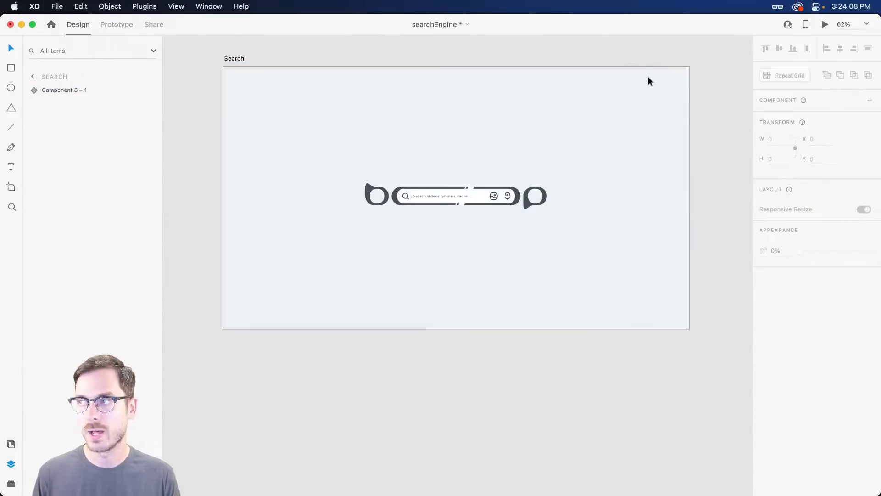
{"action": "scroll", "coordinate": [671, 82], "scroll_direction": "up", "scroll_amount": 3}
{"action": "key", "text": "e"}
{"action": "left_click_drag", "start_coordinate": [673, 81], "coordinate": [655, 100]}
{"action": "left_click", "coordinate": [763, 359]}
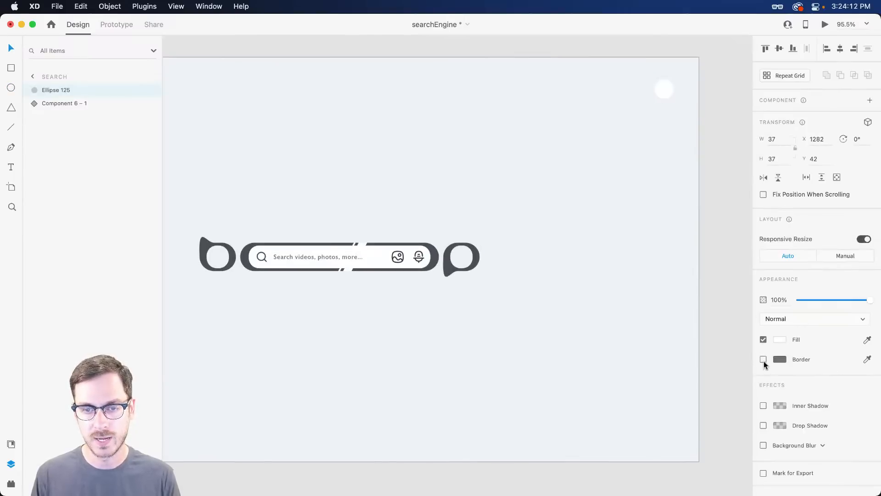
Step: Fill the corner circle with a blue avatar image from the Toy Faces library
{"action": "key", "text": "super+shift+y"}
{"action": "left_click", "coordinate": [32, 49]}
{"action": "scroll", "coordinate": [69, 413], "scroll_direction": "down", "scroll_amount": 3}
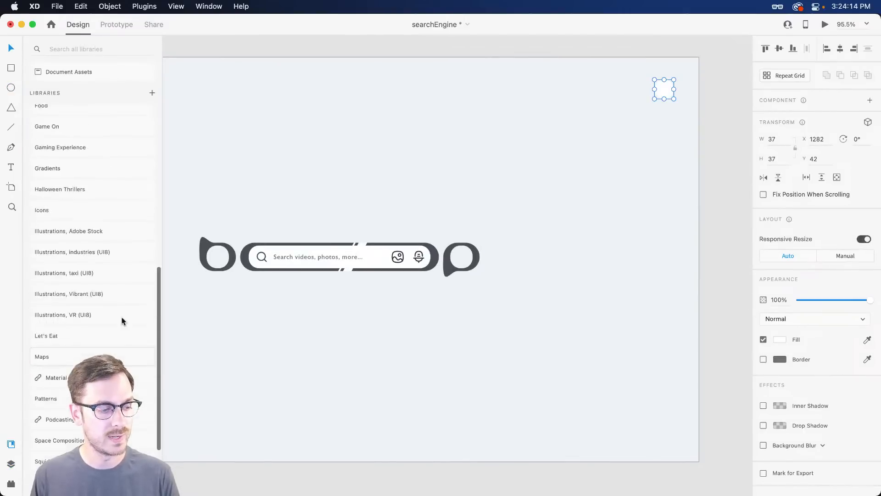
{"action": "scroll", "coordinate": [72, 432], "scroll_direction": "down", "scroll_amount": 3}
{"action": "left_click", "coordinate": [72, 429]}
{"action": "scroll", "coordinate": [83, 230], "scroll_direction": "down", "scroll_amount": 10}
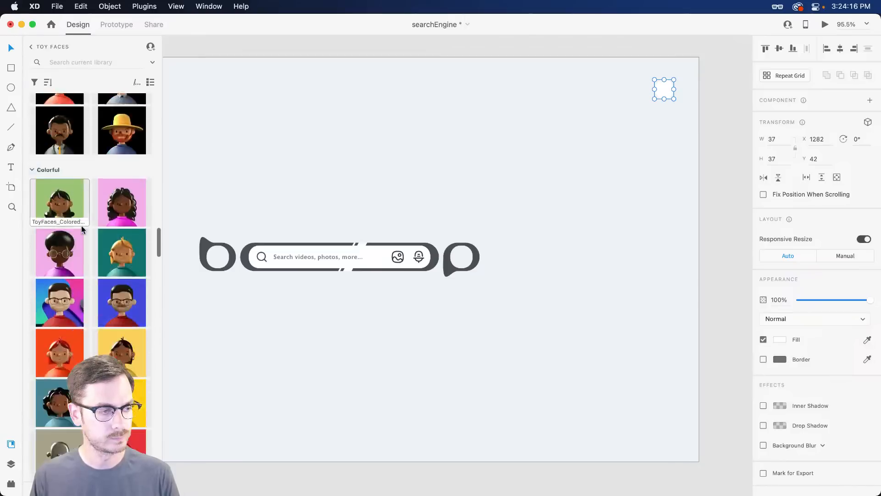
{"action": "left_click_drag", "start_coordinate": [83, 229], "coordinate": [664, 89]}
{"action": "left_click", "coordinate": [642, 104]}
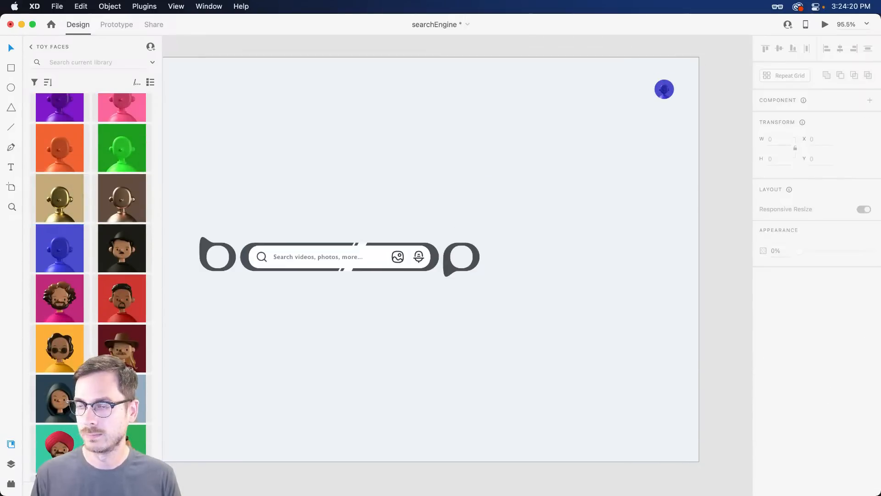
Step: Add an "Images" text label at size 12 just left of the avatar circle
{"action": "key", "text": "t"}
{"action": "left_click", "coordinate": [624, 91]}
{"action": "type", "text": "Images"}
{"action": "key", "text": "Escape"}
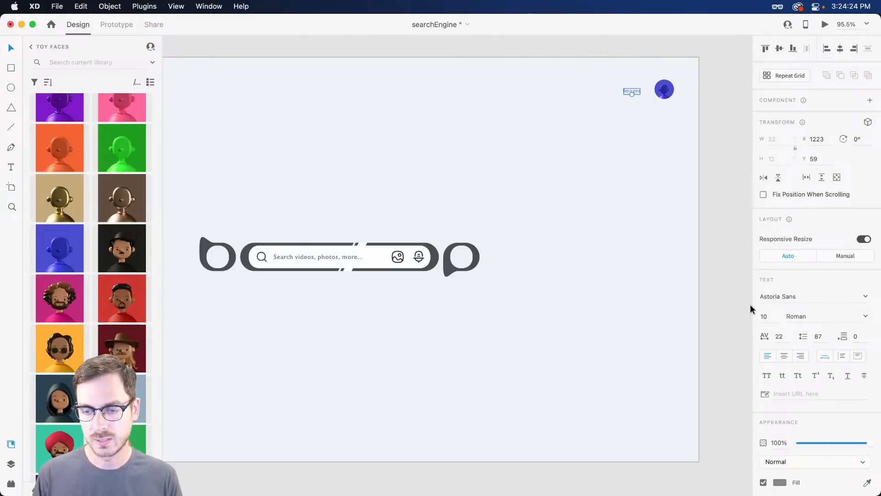
{"action": "left_click", "coordinate": [708, 307]}
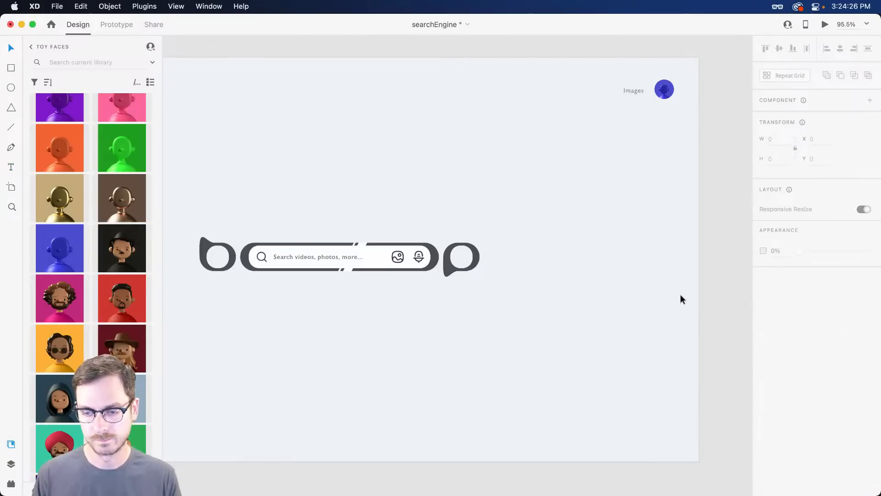
Step: Line up the Images label with the avatar and make it bold, right-aligned and the dark gray document color
{"action": "left_click", "coordinate": [31, 46]}
{"action": "left_click", "coordinate": [58, 74]}
{"action": "left_click_drag", "start_coordinate": [634, 91], "coordinate": [631, 91]}
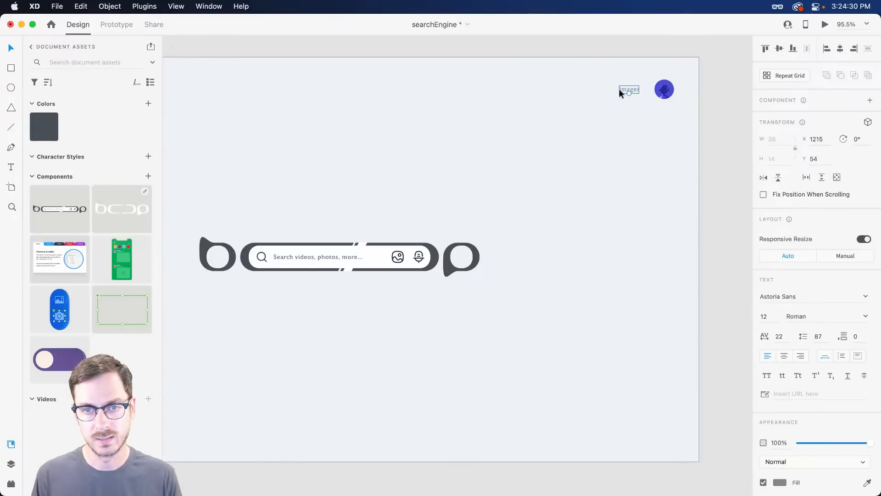
{"action": "left_click", "coordinate": [866, 317]}
{"action": "left_click", "coordinate": [796, 397]}
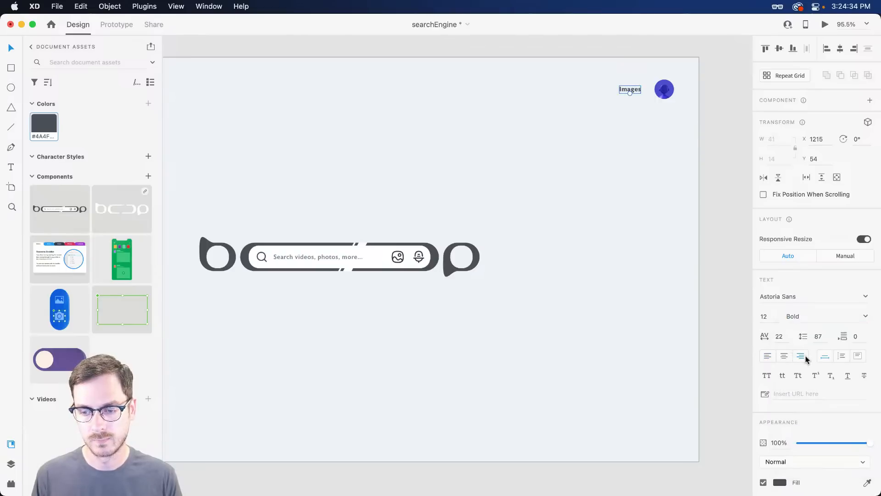
Step: Duplicate the Images label twice to its left and change the copies to "Shopping" and "Mail"
{"action": "left_click_drag", "start_coordinate": [631, 89], "coordinate": [597, 92]}
{"action": "double_click", "coordinate": [597, 90]}
{"action": "type", "text": "Shopping"}
{"action": "key", "text": "Escape"}
{"action": "left_click_drag", "start_coordinate": [596, 88], "coordinate": [556, 88]}
{"action": "double_click", "coordinate": [555, 88]}
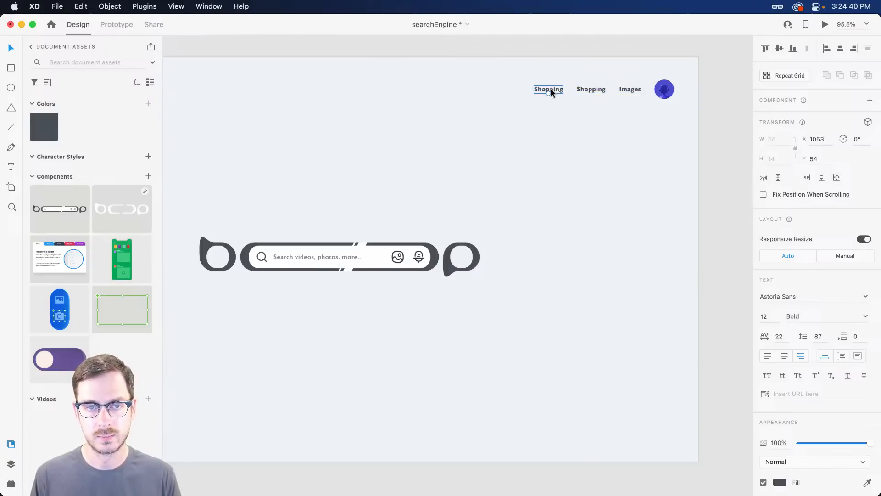
{"action": "type", "text": "Mail"}
{"action": "left_click", "coordinate": [474, 161]}
Step: Review the Search artboard with its header links and test opening and closing the search bar in the preview
{"action": "scroll", "coordinate": [474, 161], "scroll_direction": "left", "scroll_amount": 3}
{"action": "scroll", "coordinate": [442, 244], "scroll_direction": "down", "scroll_amount": 4}
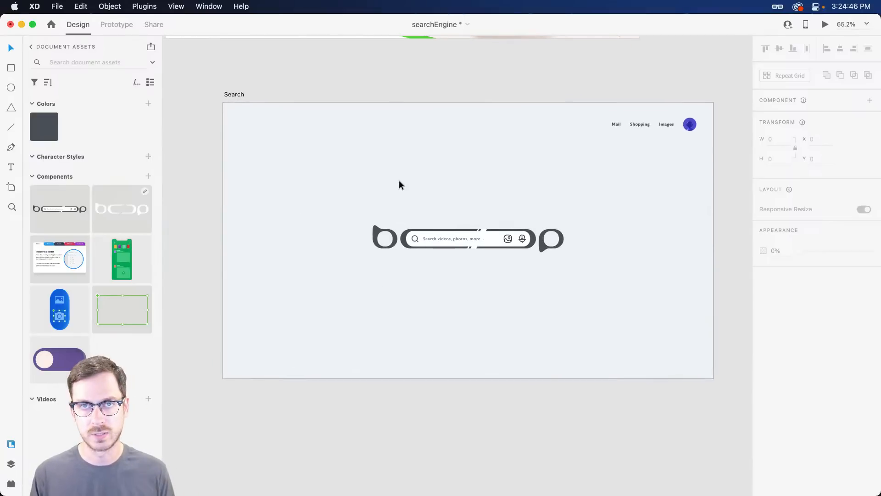
{"action": "left_click", "coordinate": [478, 240]}
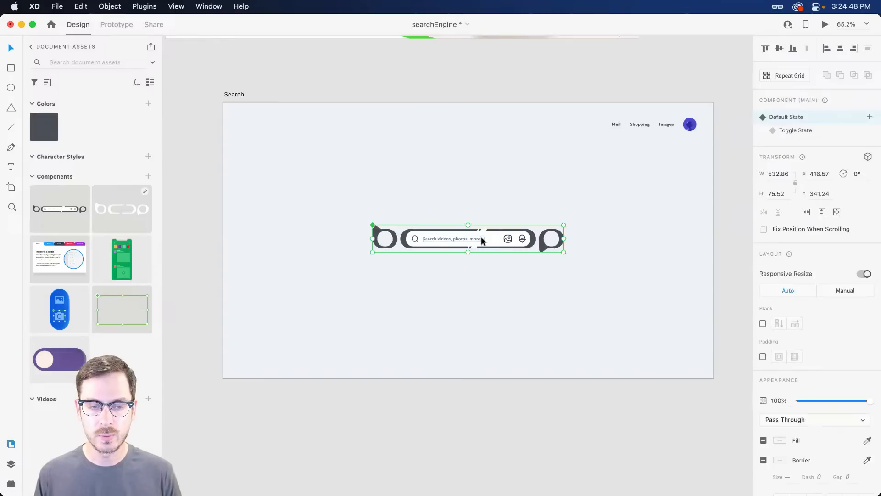
{"action": "scroll", "coordinate": [475, 241], "scroll_direction": "up", "scroll_amount": 5}
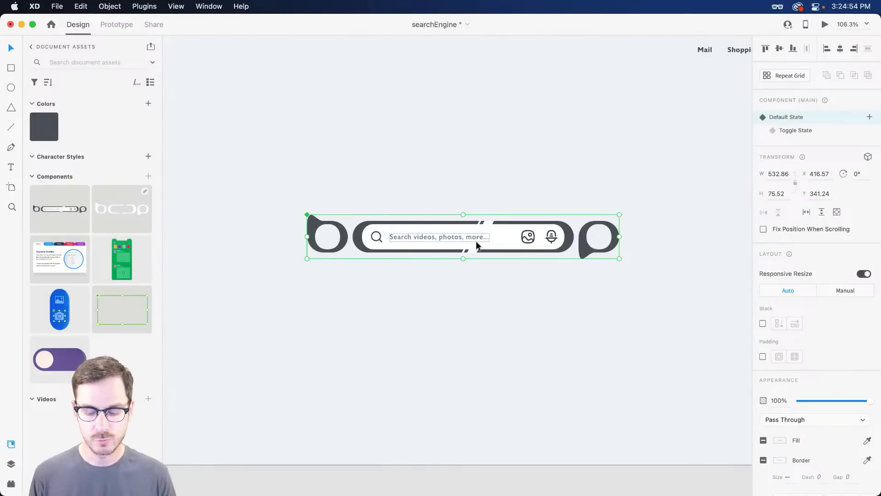
{"action": "key", "text": "super+Return"}
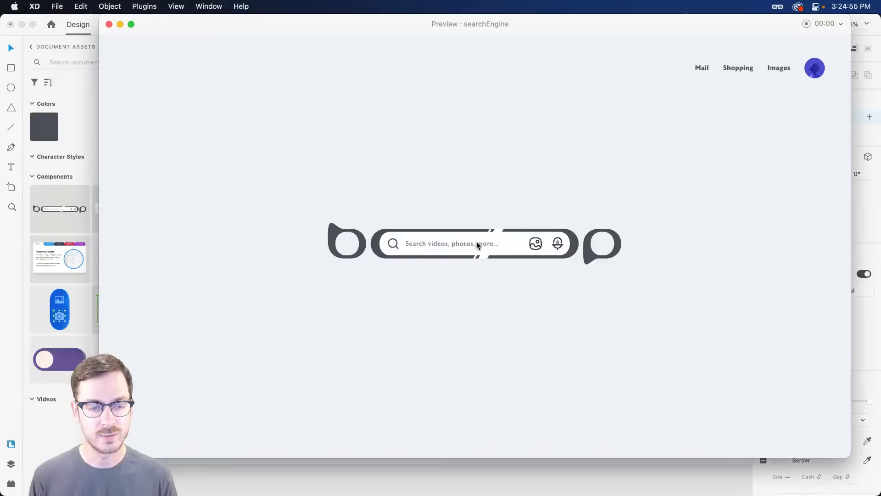
{"action": "left_click", "coordinate": [510, 247]}
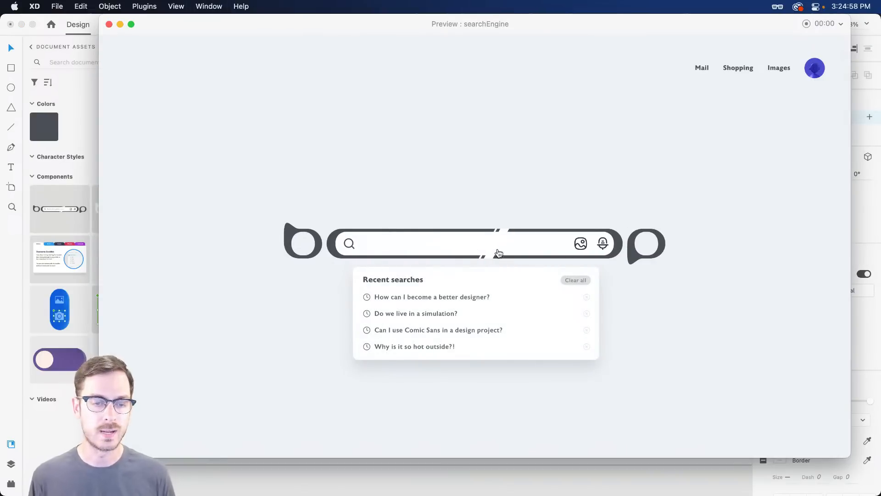
{"action": "left_click", "coordinate": [499, 253]}
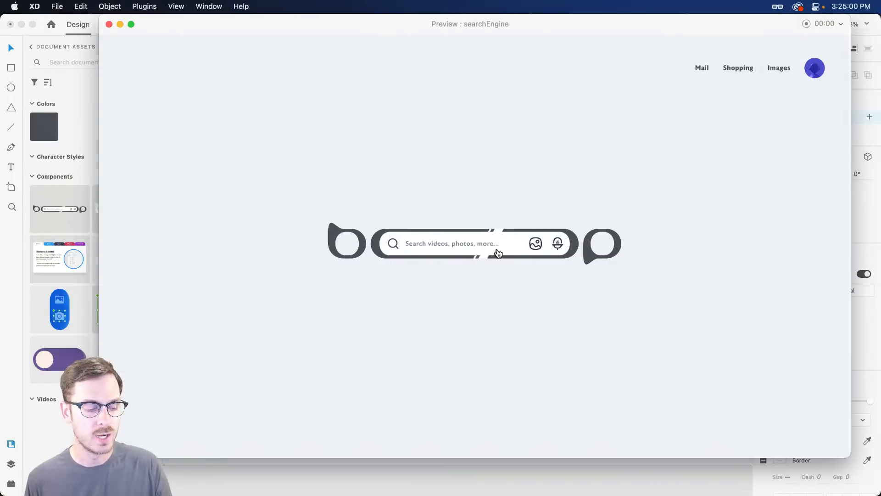